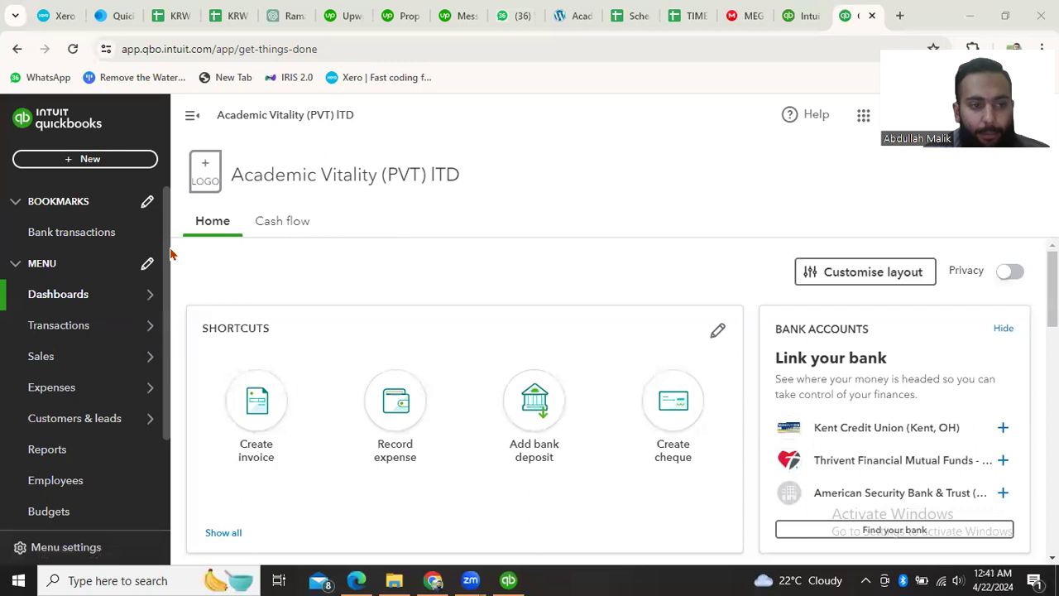
- Open the account and settings page for the company from the home dashboard
scroll(317, 367, "down", 5)
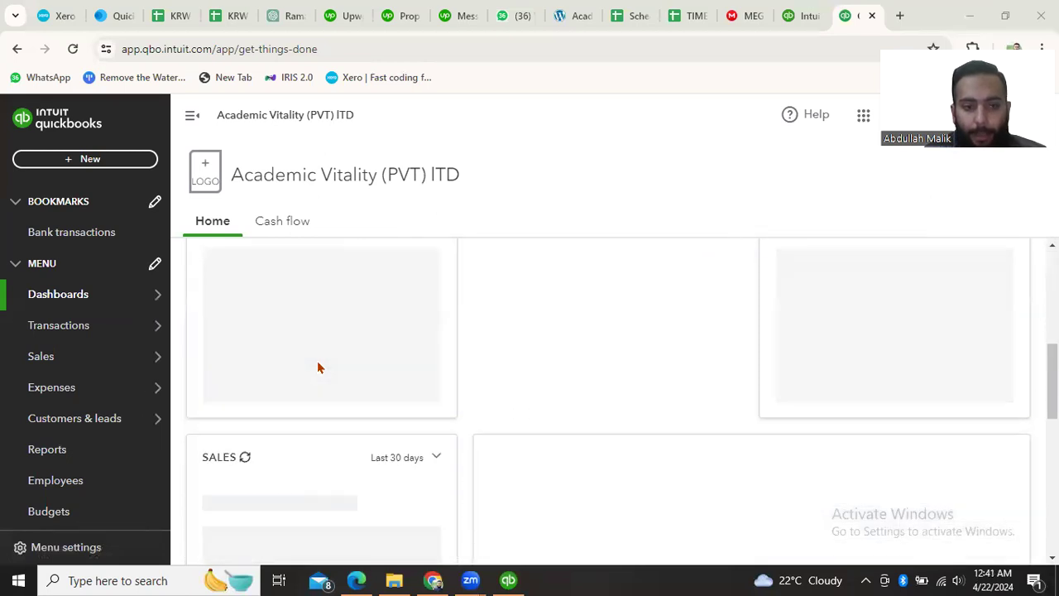
scroll(318, 368, "up", 4)
scroll(317, 367, "up", 1)
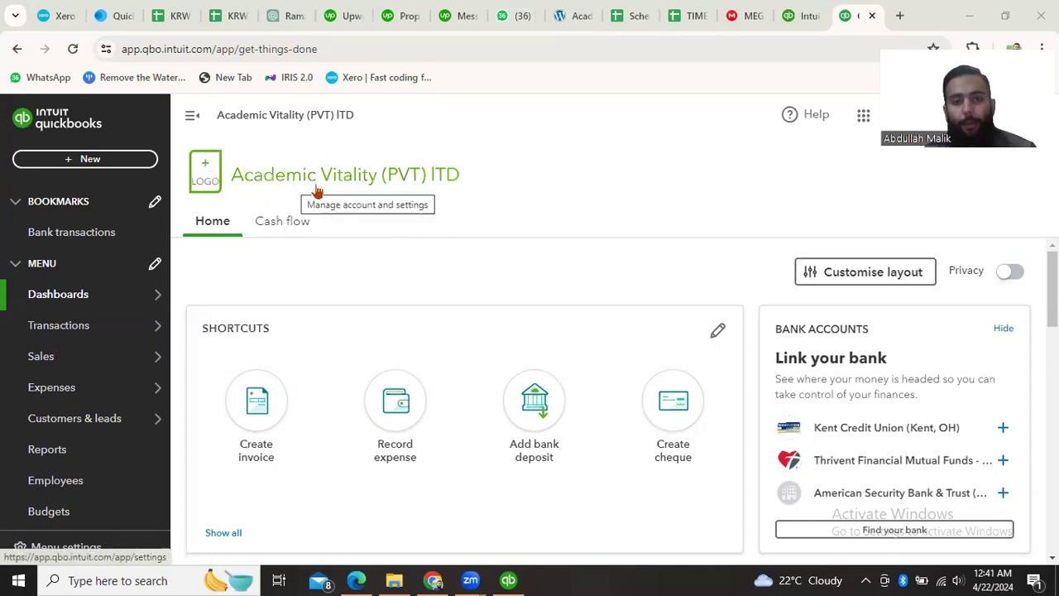
left_click(258, 184)
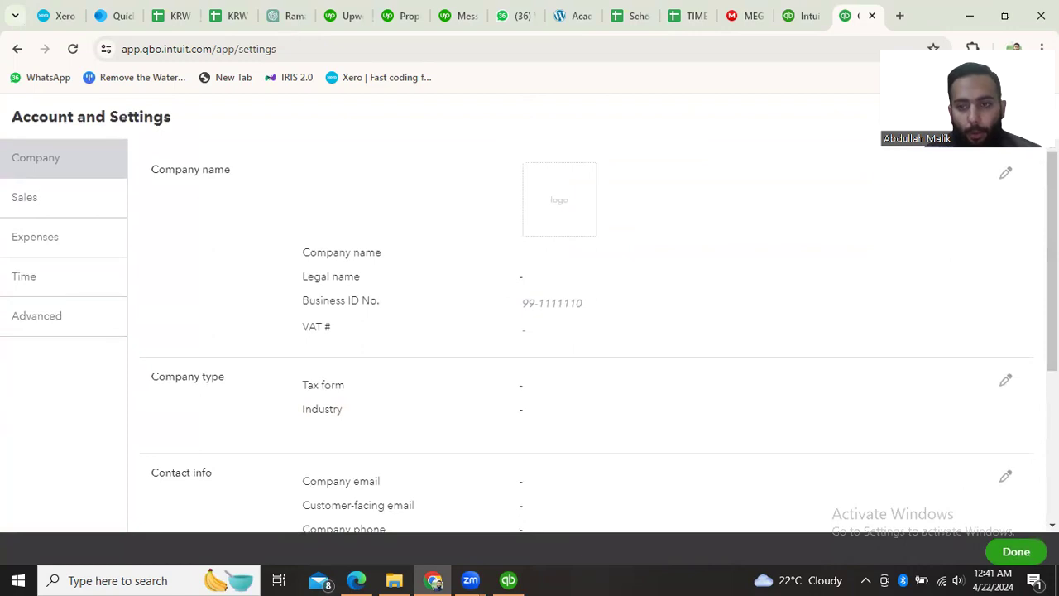
- Upload "WhatsApp Image 2024-04-21 at 6.26.51 PM" from the Downloads folder as the company logo and save it
left_click(986, 180)
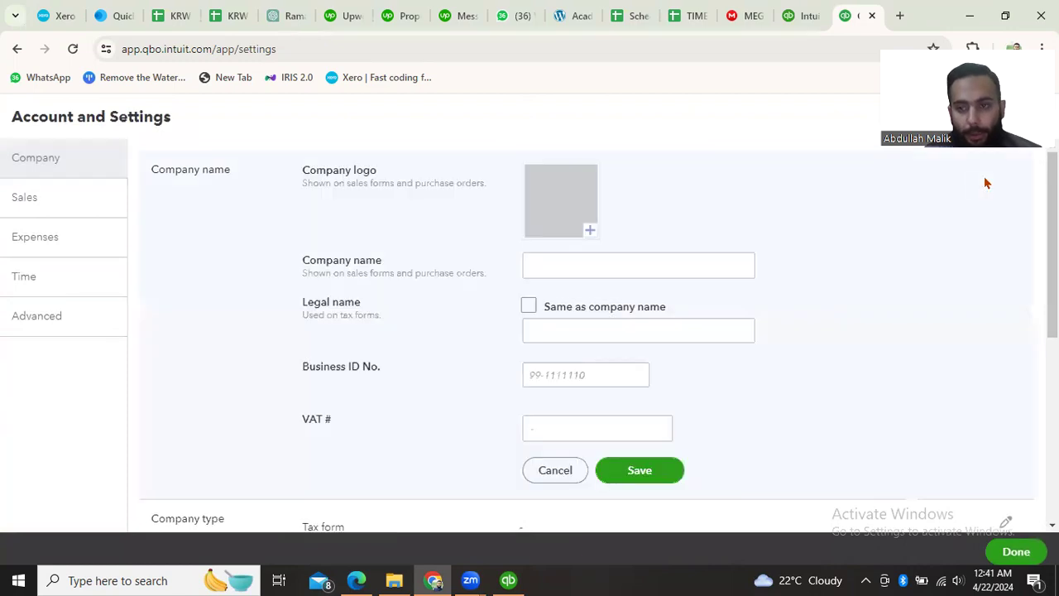
left_click(590, 234)
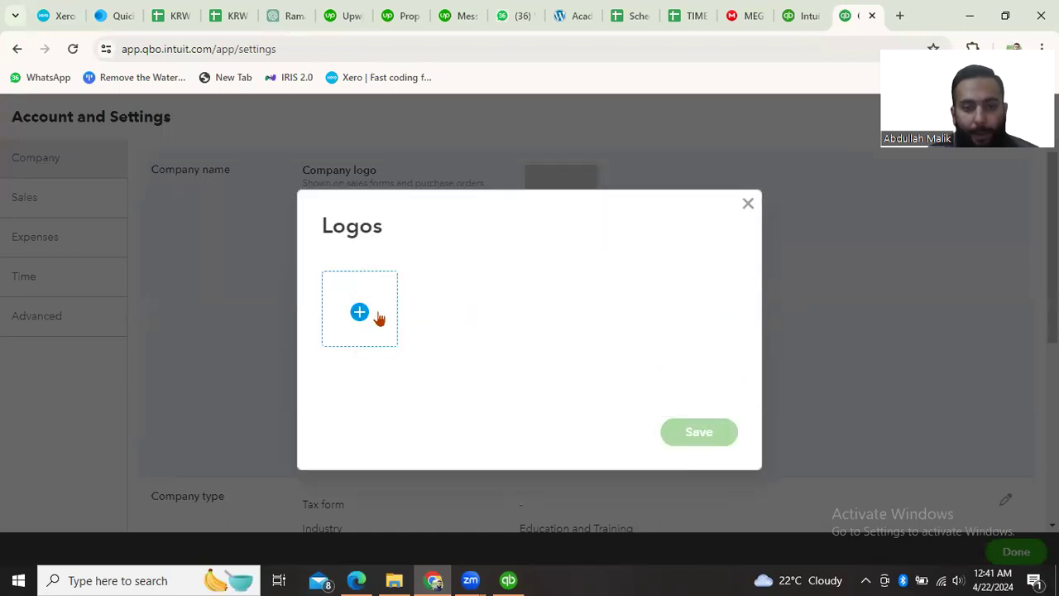
left_click(360, 314)
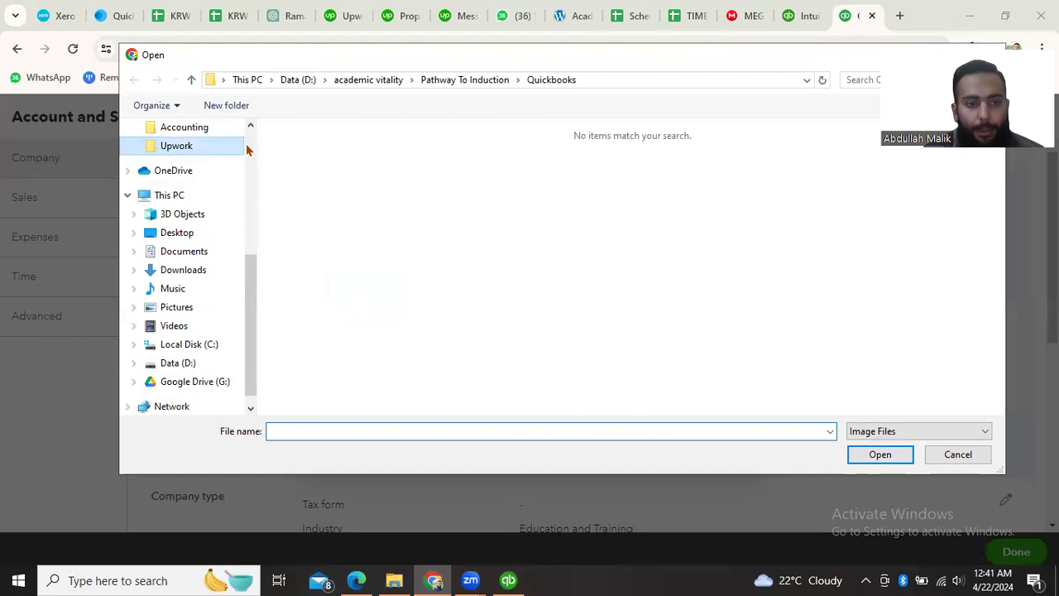
left_click(240, 146)
left_click(198, 158)
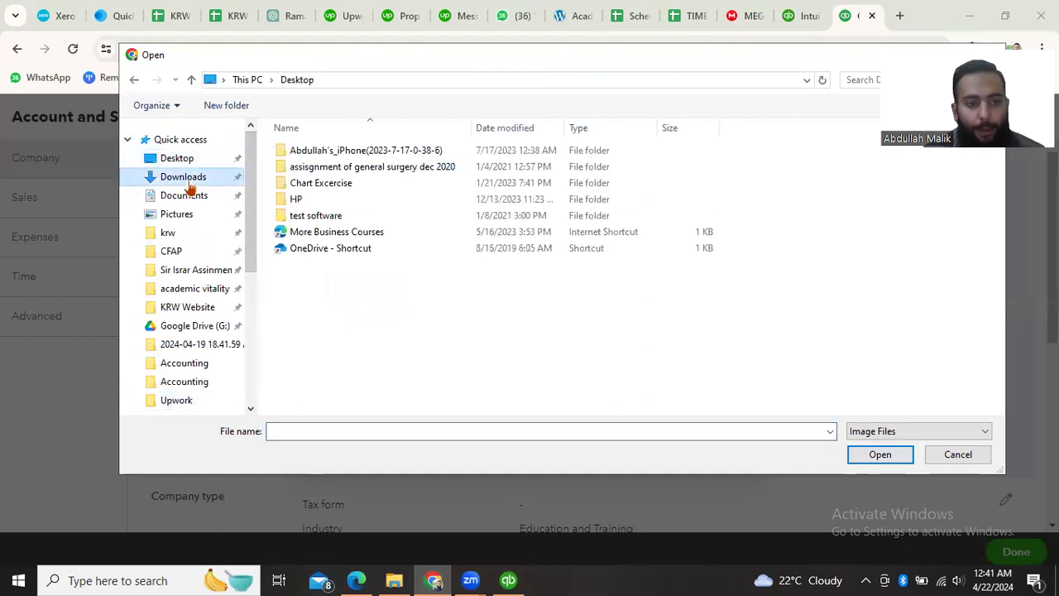
left_click(187, 180)
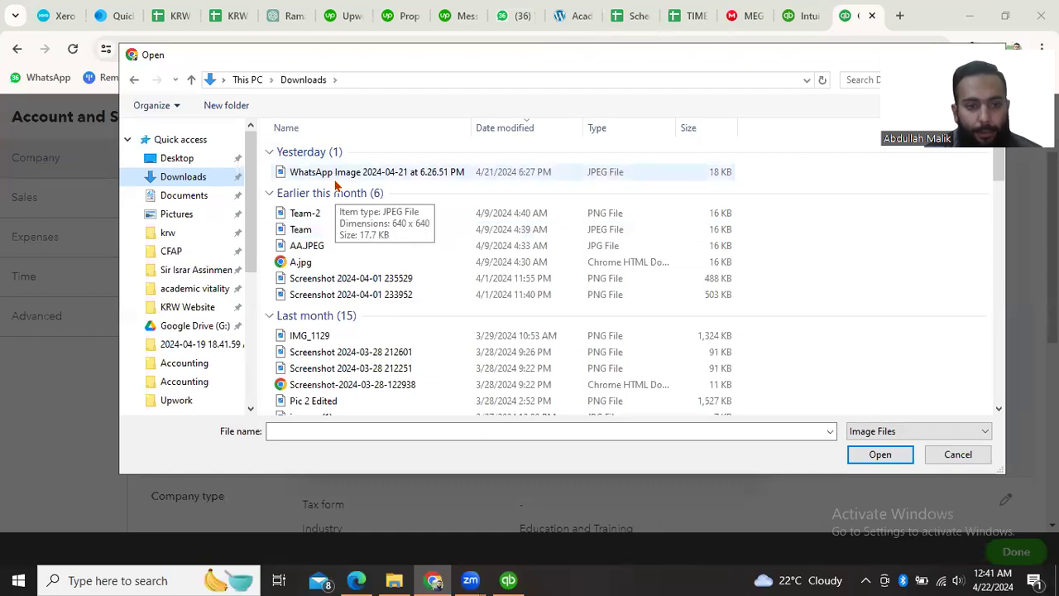
left_click(335, 178)
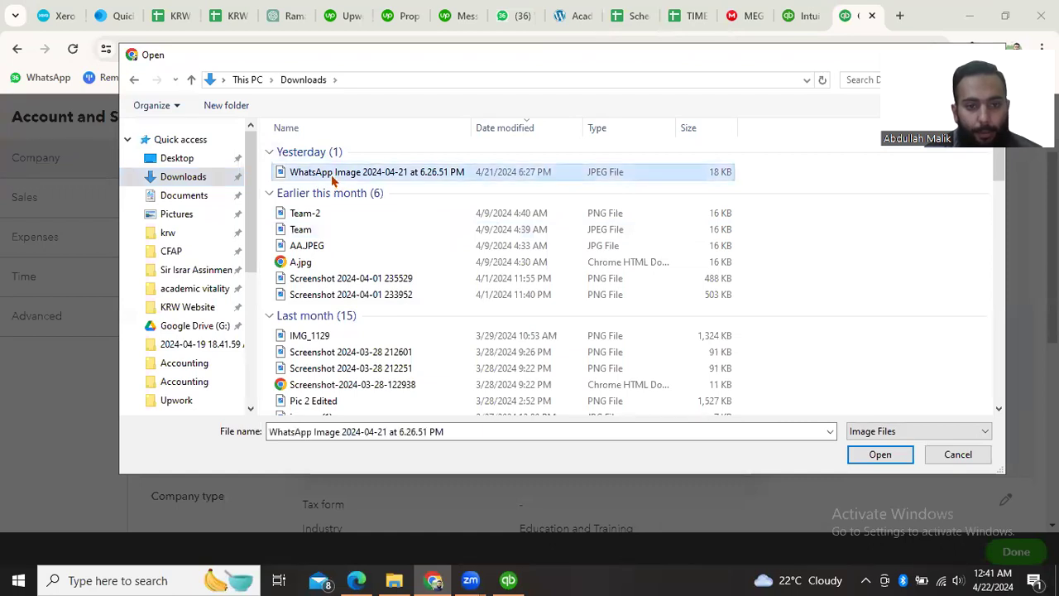
left_click(879, 455)
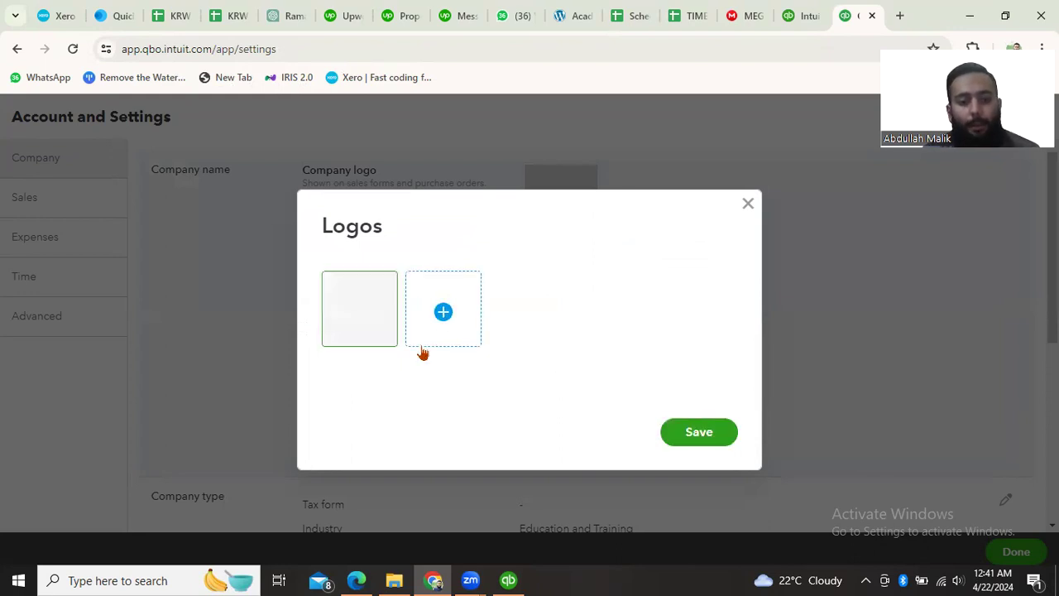
left_click(689, 444)
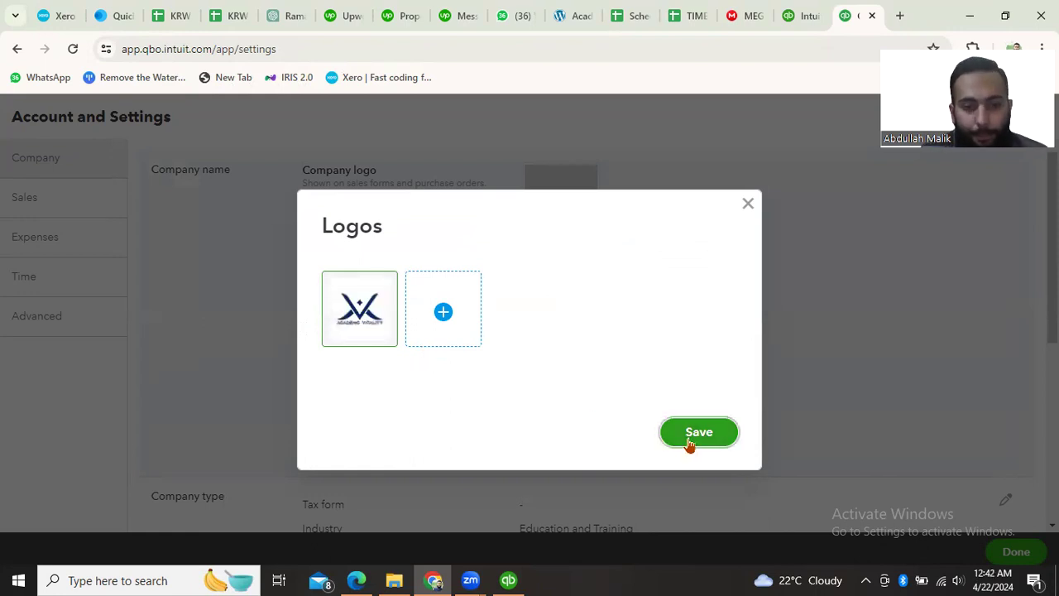
left_click(689, 444)
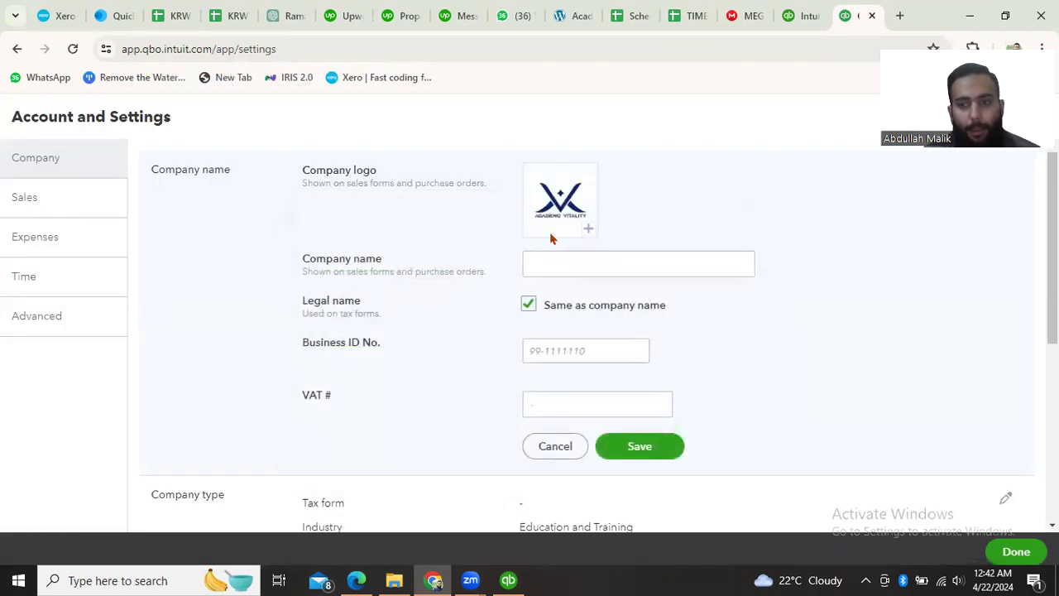
- Set the company name to "Academic Vitality" and save the company name section
left_click(561, 265)
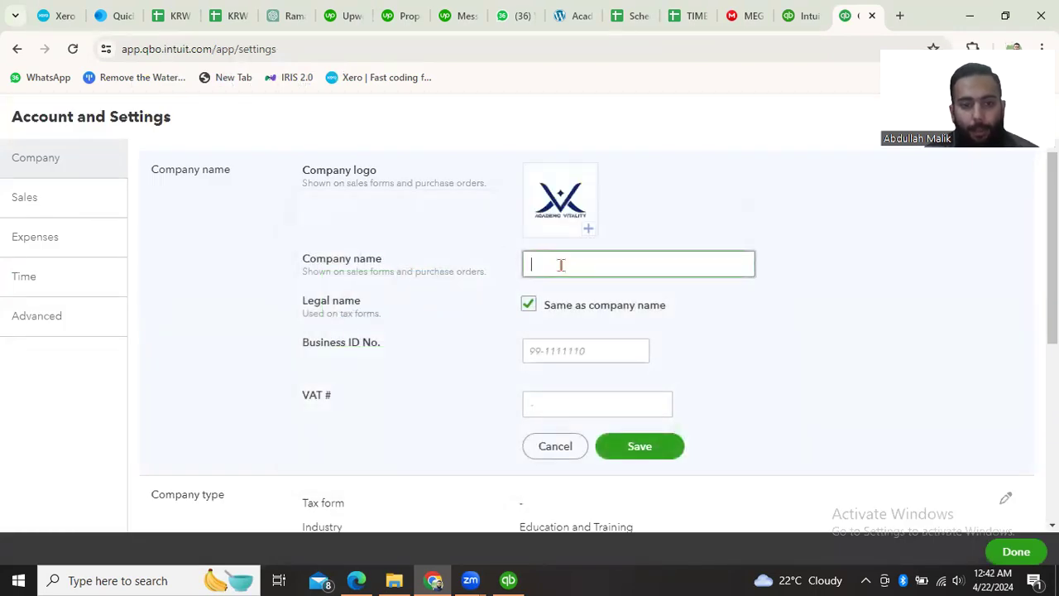
type("Academi")
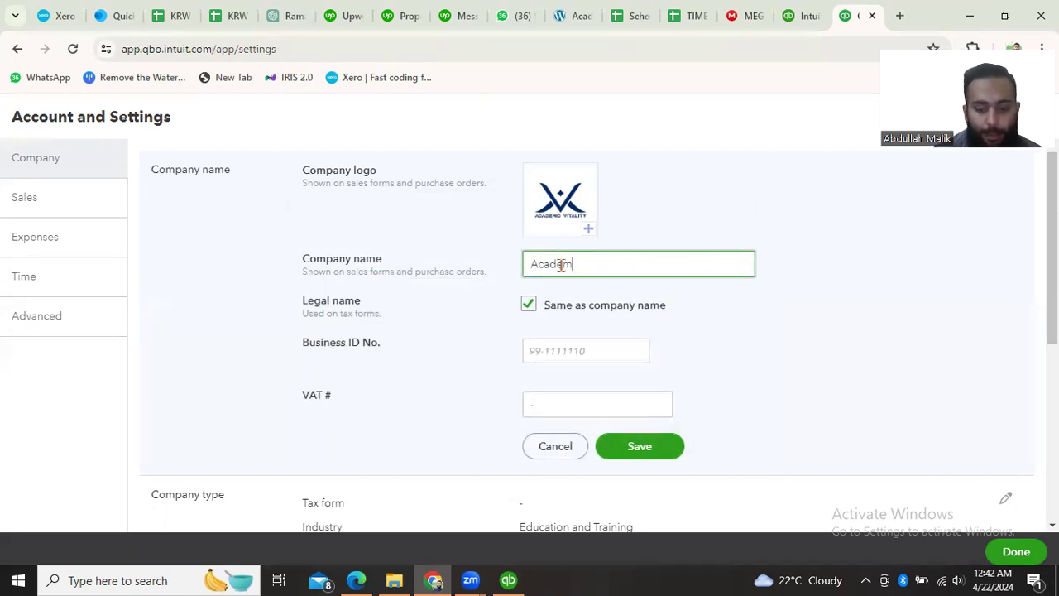
type("c Vital")
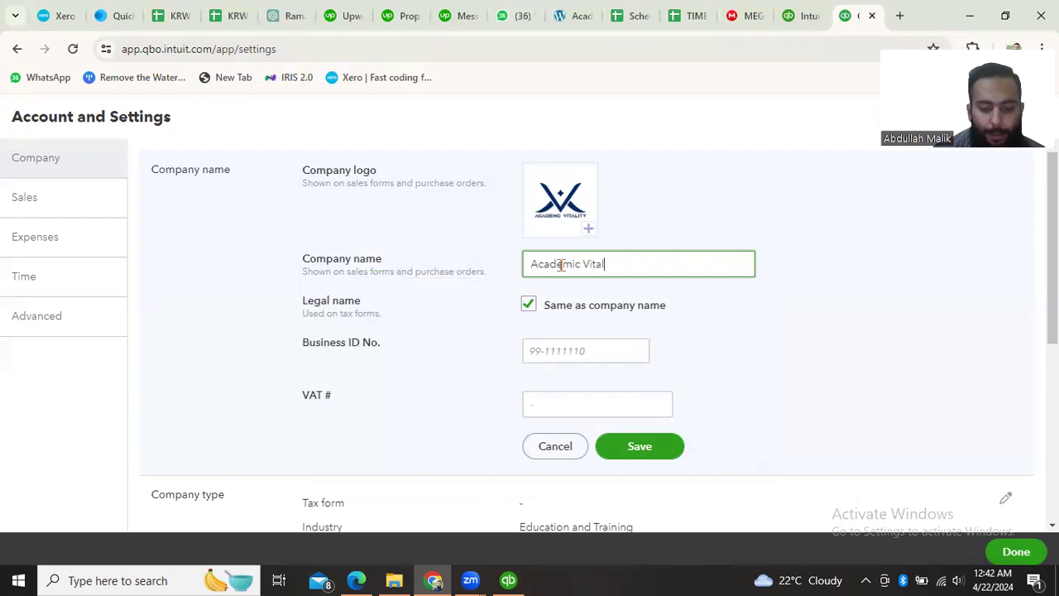
type("ity")
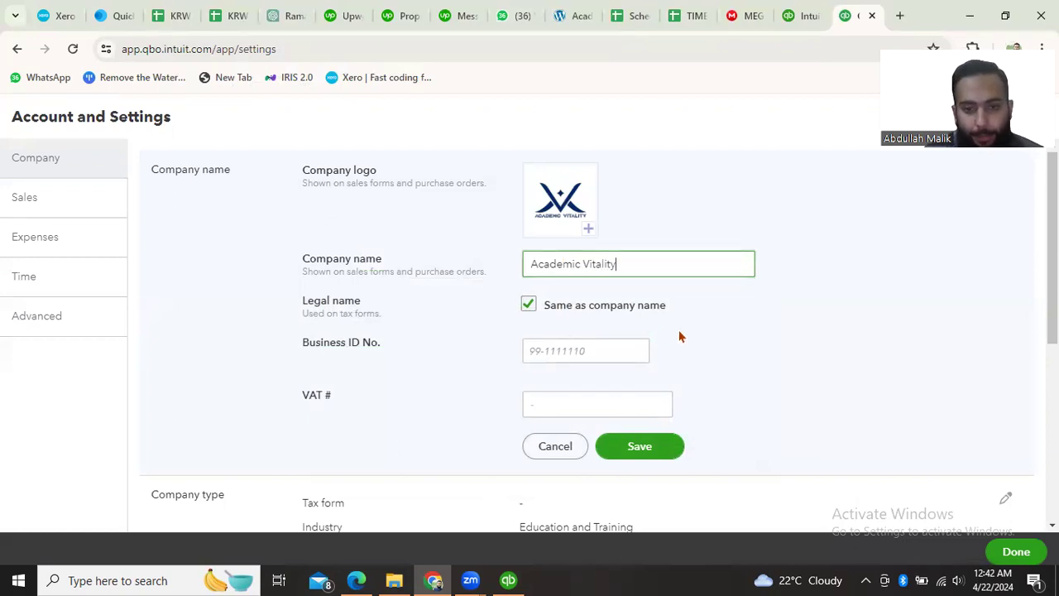
scroll(680, 336, "down", 1)
scroll(680, 336, "down", 1)
left_click(568, 296)
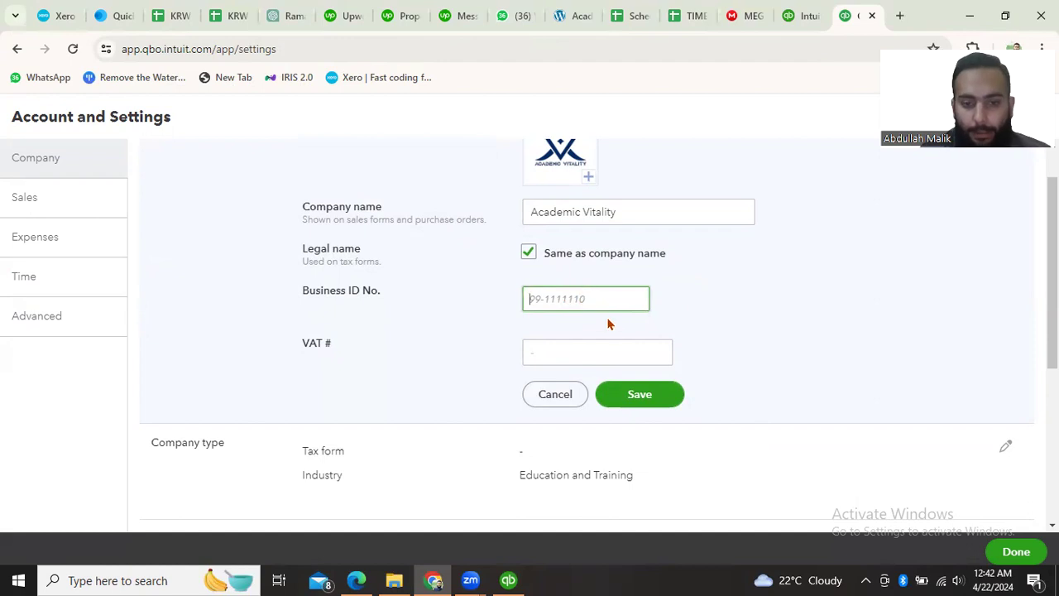
scroll(600, 344, "down", 1)
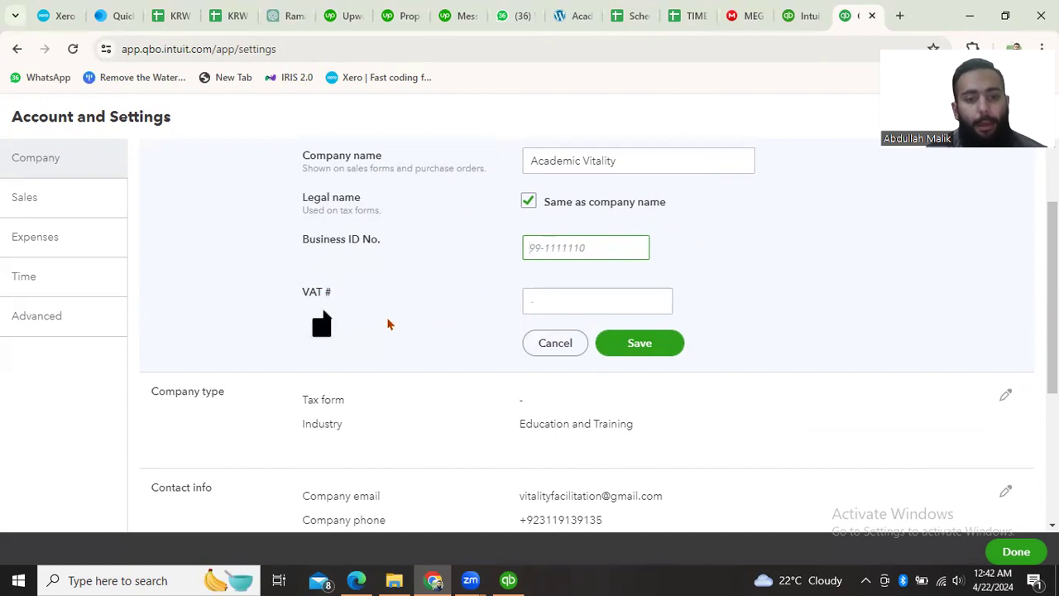
scroll(413, 390, "down", 1)
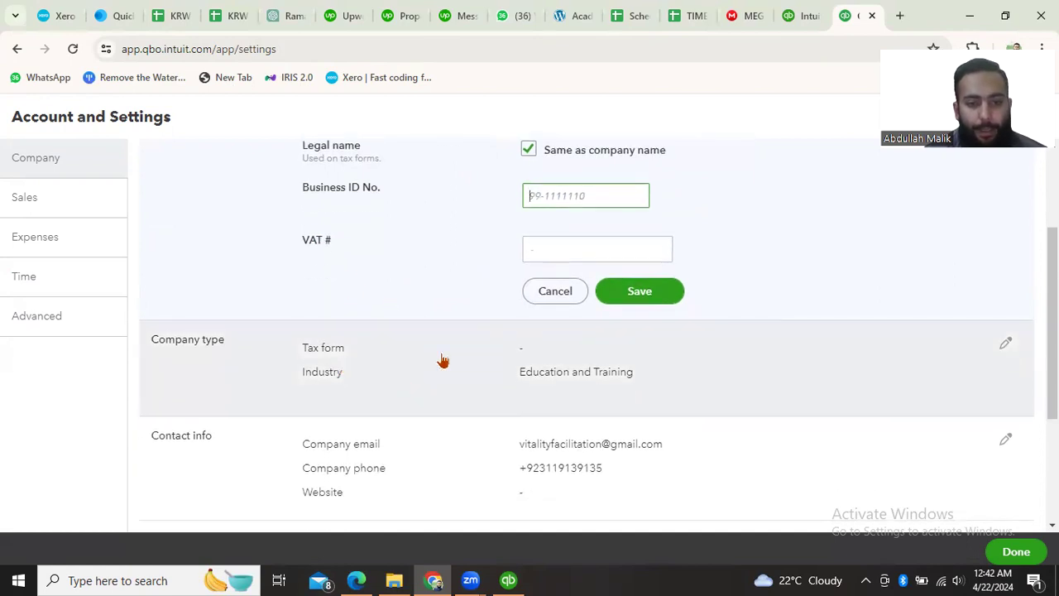
scroll(531, 279, "down", 2)
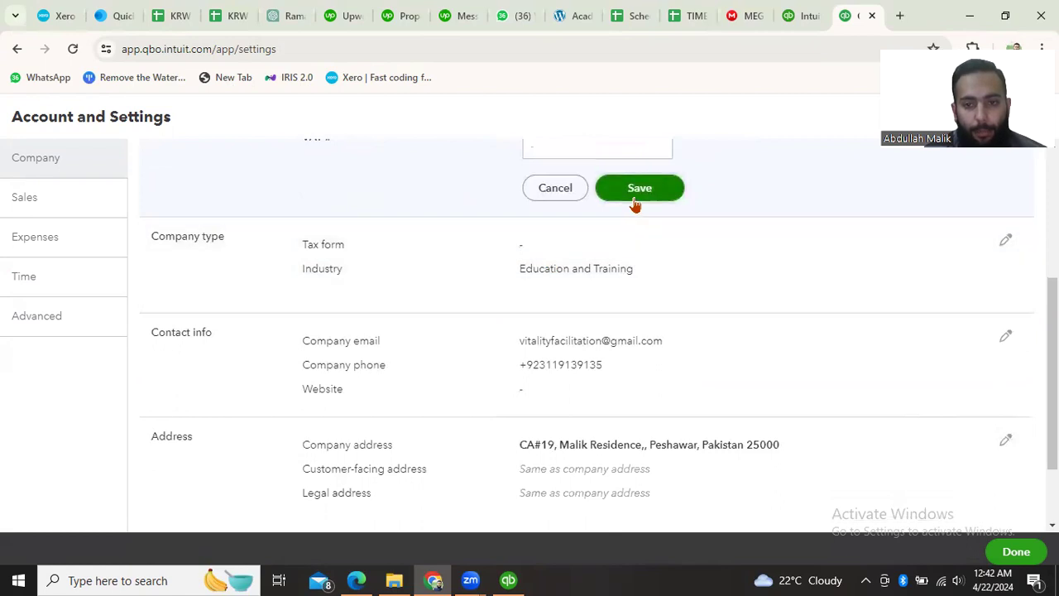
left_click(635, 199)
- Review the company type, contact info and address sections, and open the Sales settings
scroll(557, 227, "up", 3)
scroll(615, 359, "down", 2)
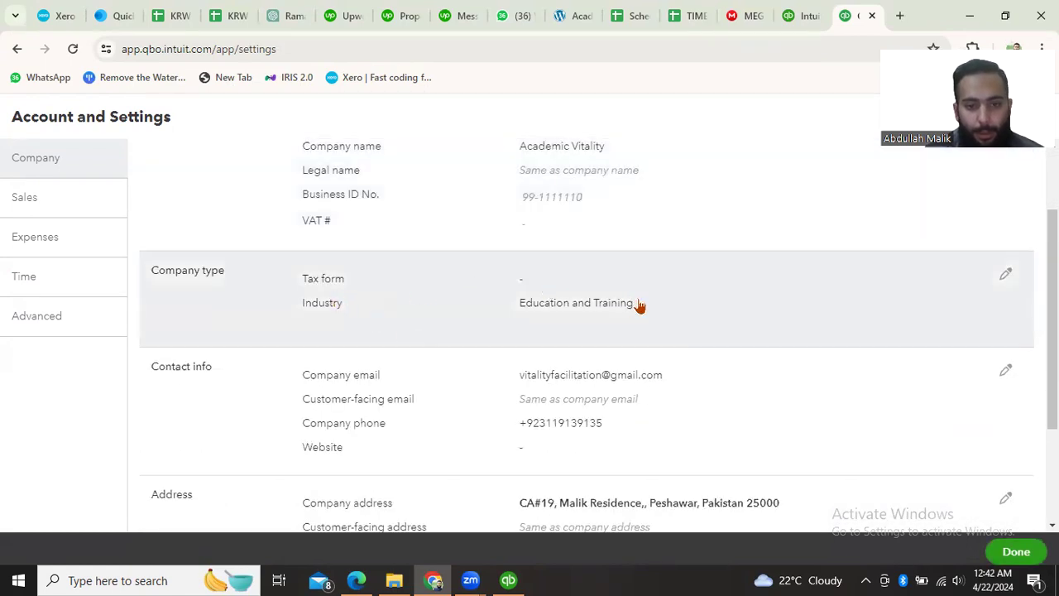
scroll(638, 306, "down", 1)
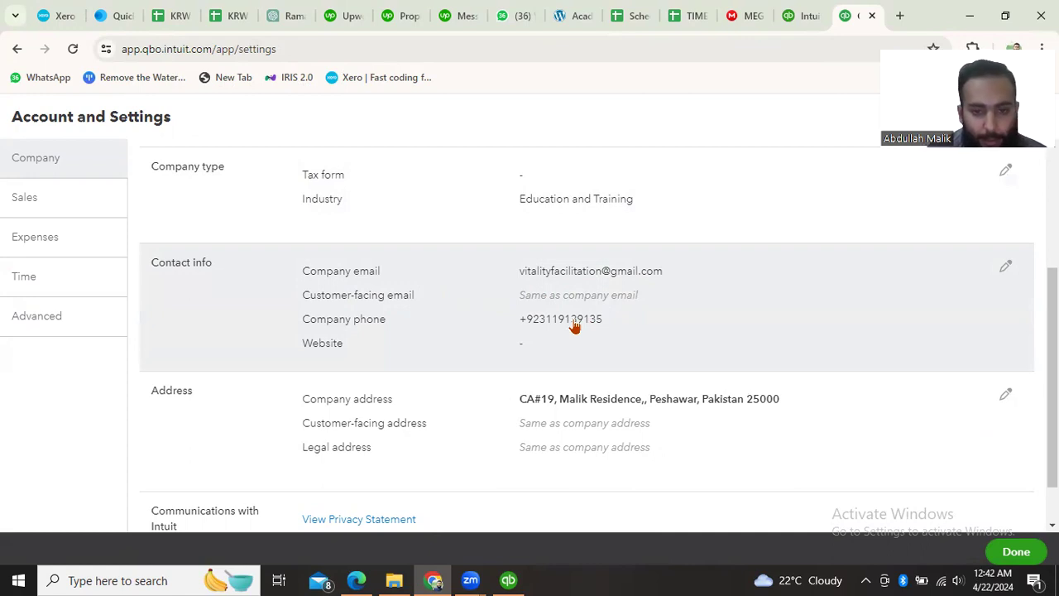
scroll(608, 379, "down", 1)
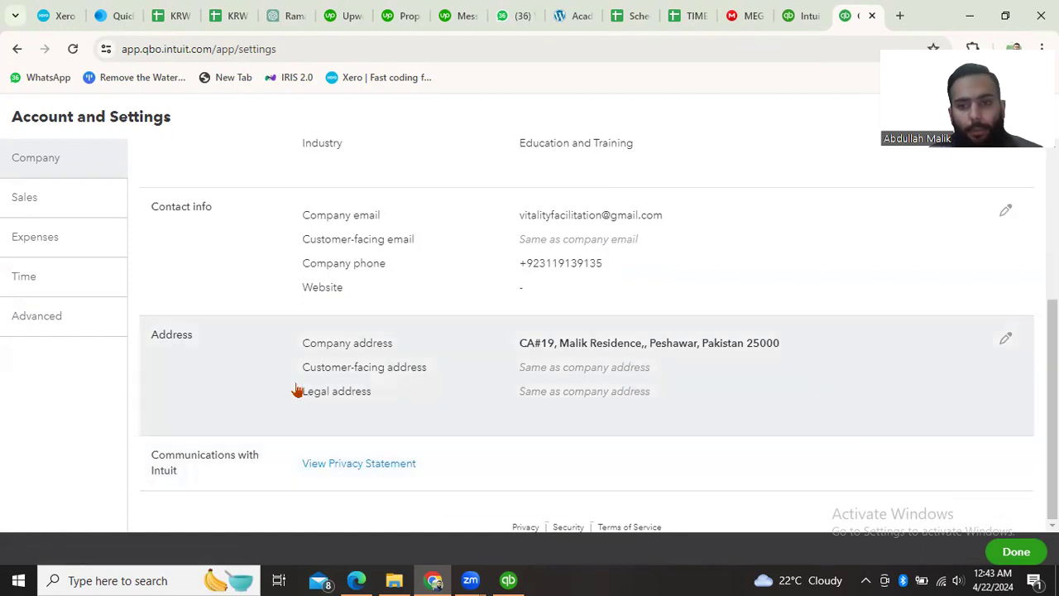
scroll(296, 391, "up", 3)
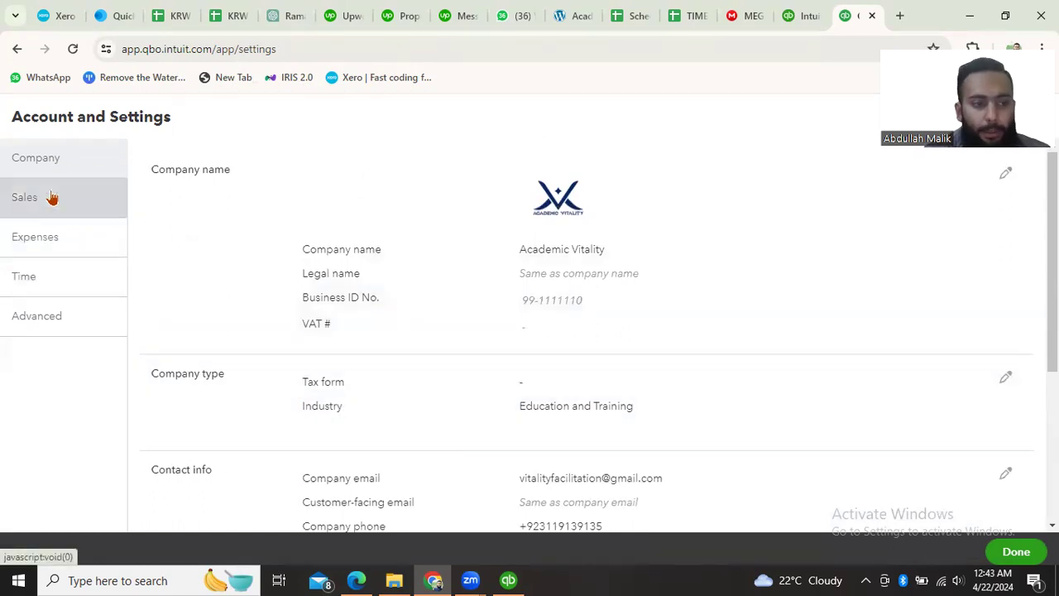
left_click(51, 197)
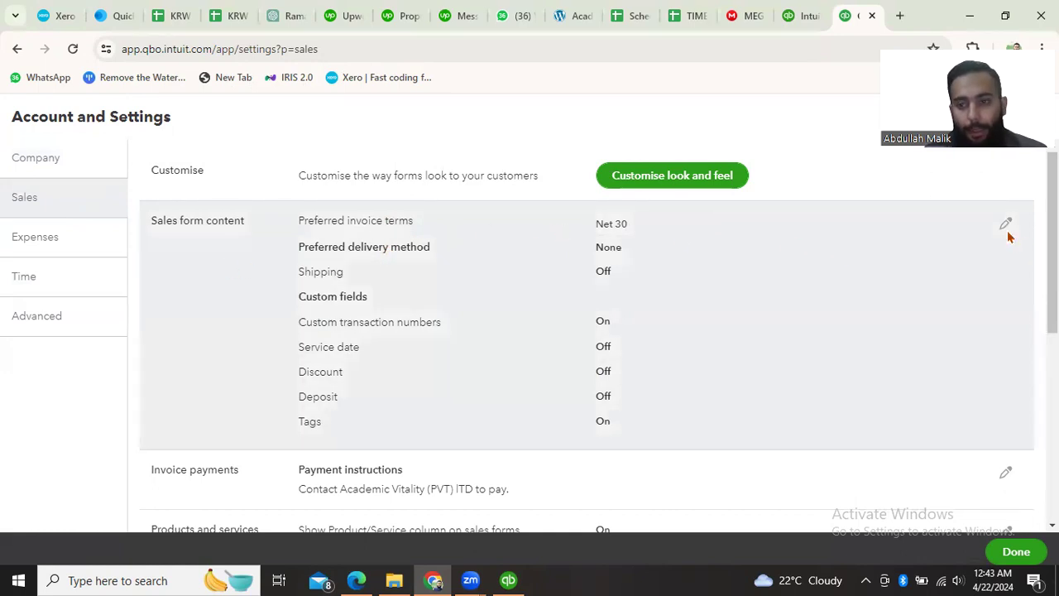
- Edit the sales form content and set the preferred invoice terms to Net 15
left_click(1006, 225)
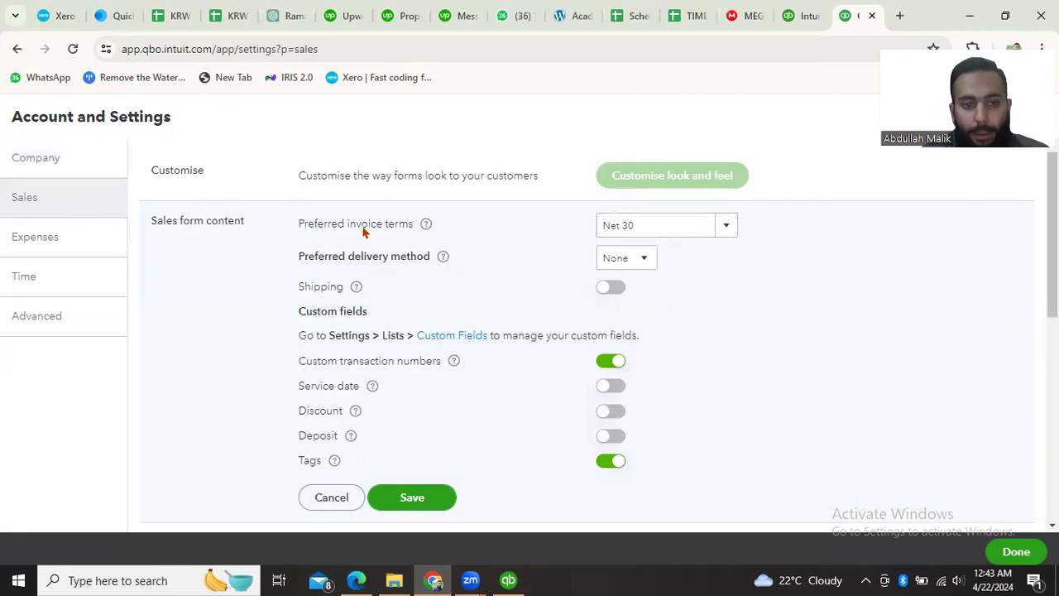
left_click(660, 222)
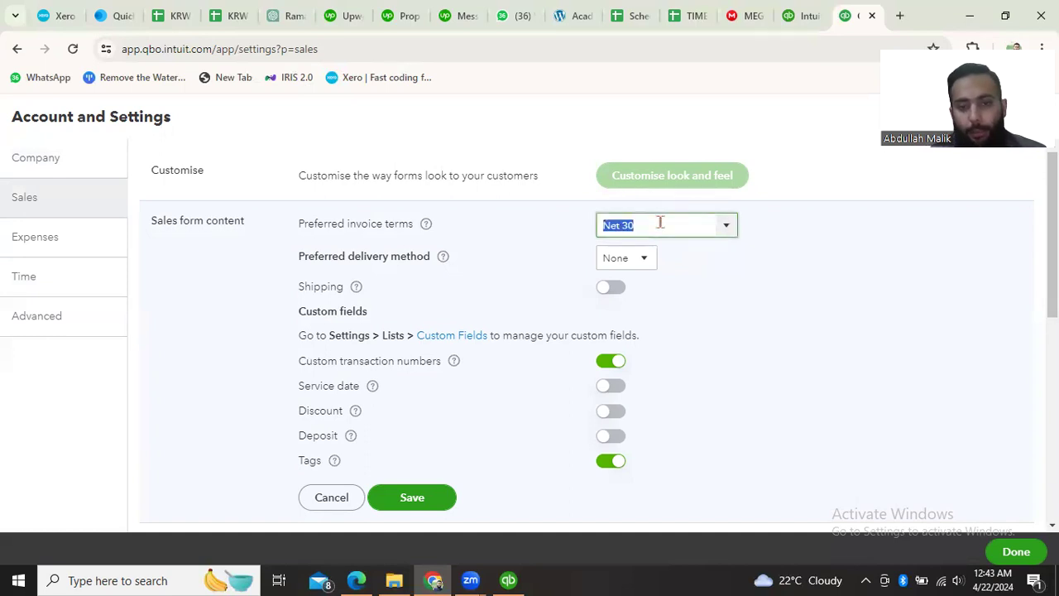
left_click(660, 221)
key("BackSpace")
key("BackSpace")
key("BackSpace")
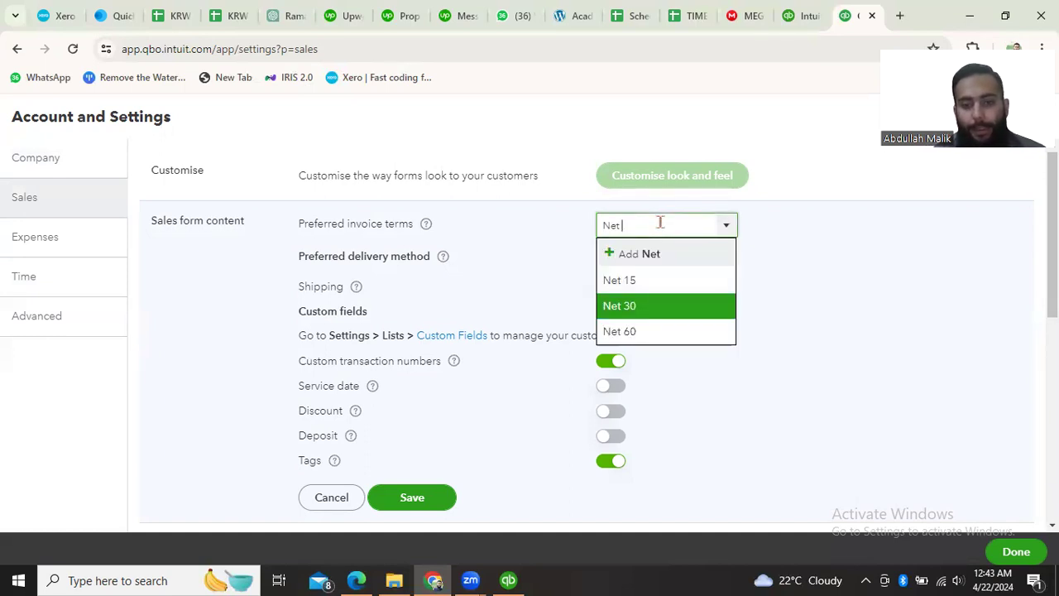
left_click(658, 280)
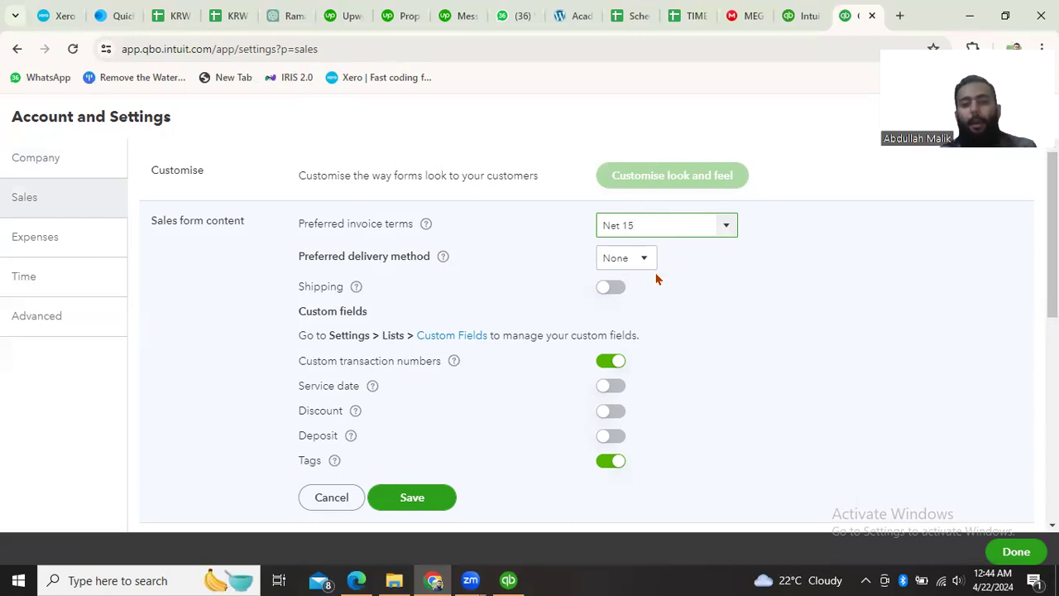
left_click(677, 294)
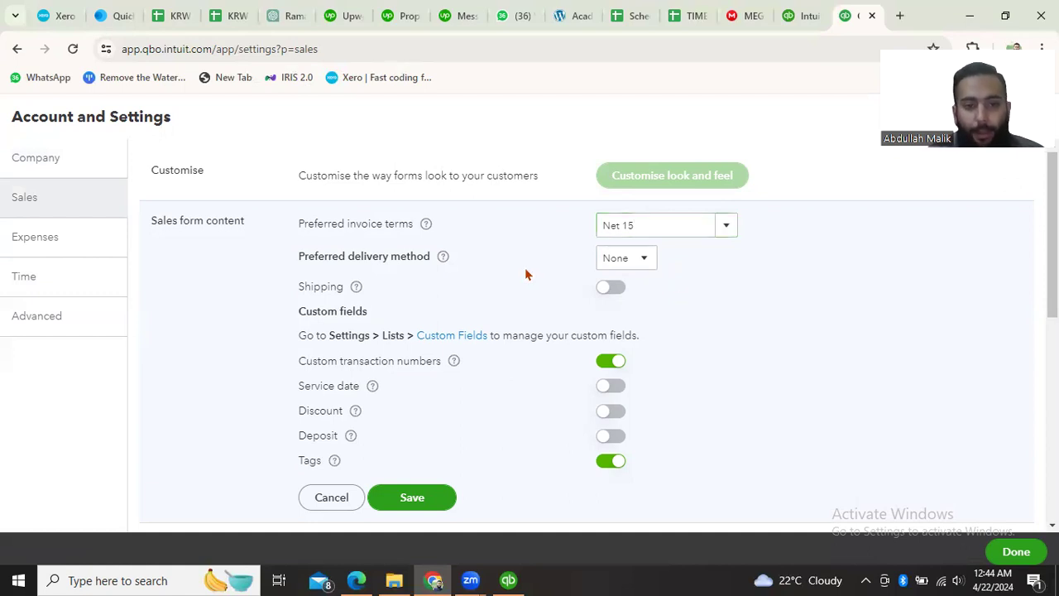
- Check the preferred delivery method options and save the sales form content settings
left_click(617, 263)
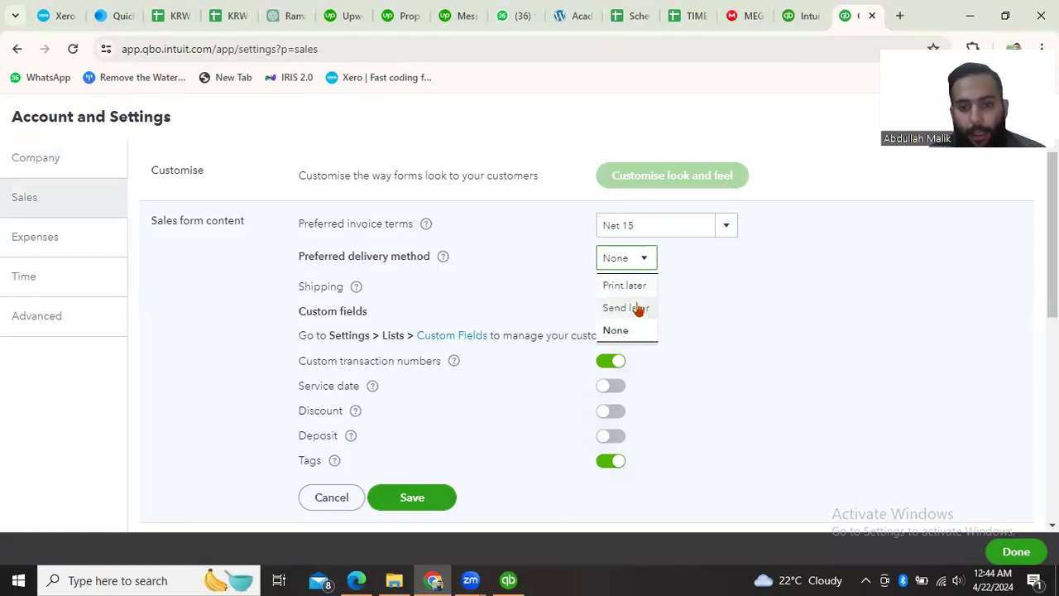
left_click(702, 299)
scroll(536, 306, "down", 1)
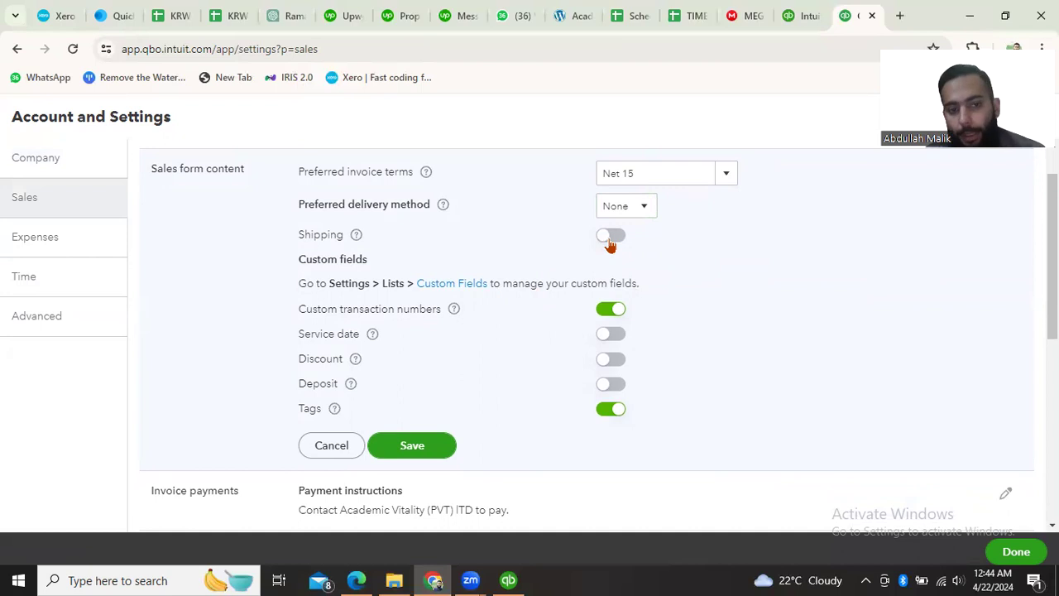
scroll(551, 267, "down", 1)
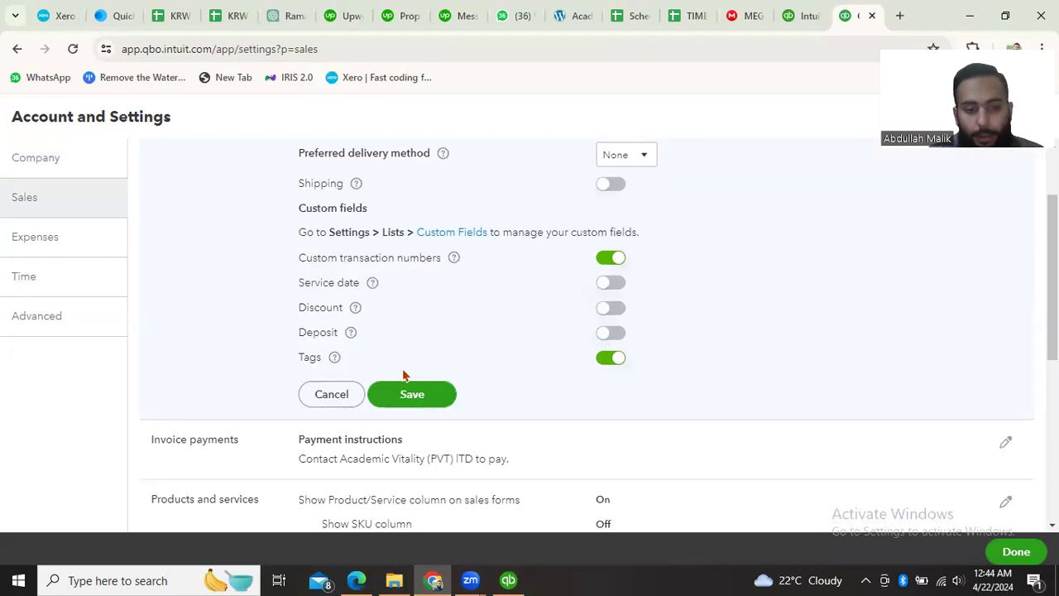
scroll(518, 359, "down", 1)
left_click(420, 299)
scroll(499, 293, "up", 2)
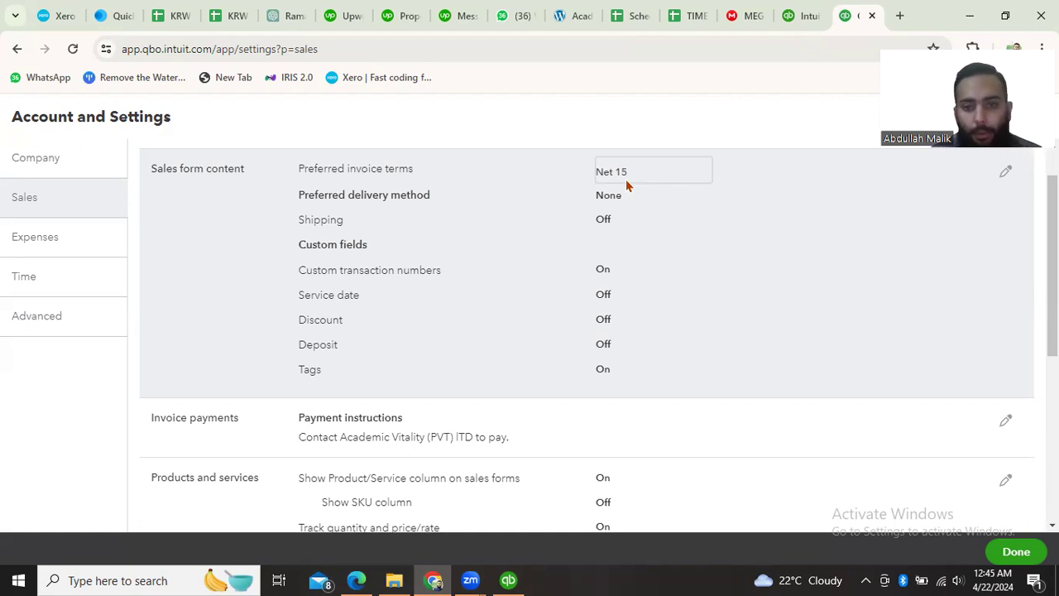
scroll(637, 268, "down", 1)
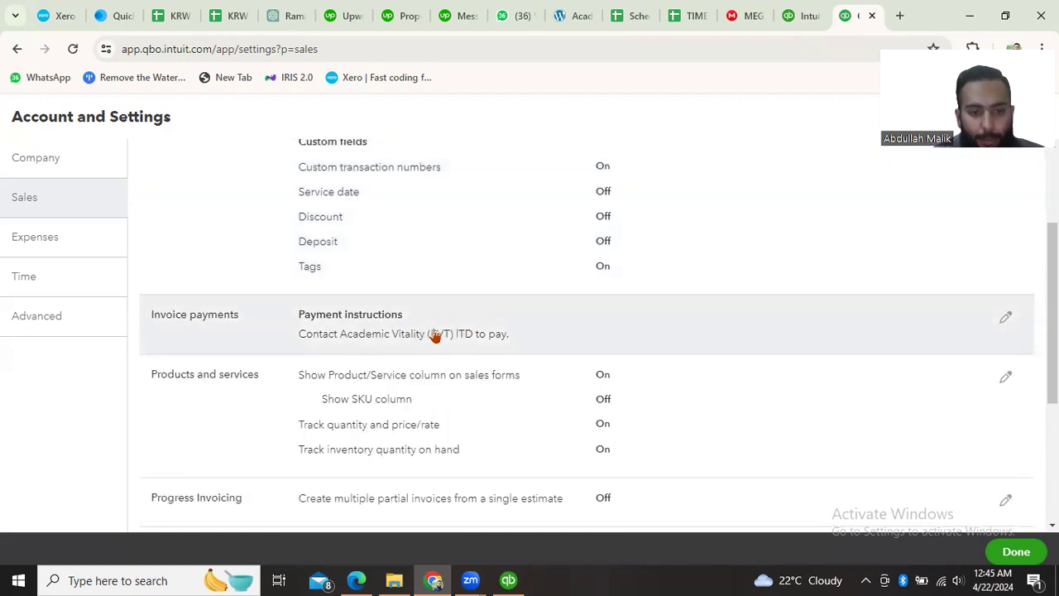
- Open the invoice payment instructions for editing, review their text and cancel the edit
scroll(435, 334, "down", 1)
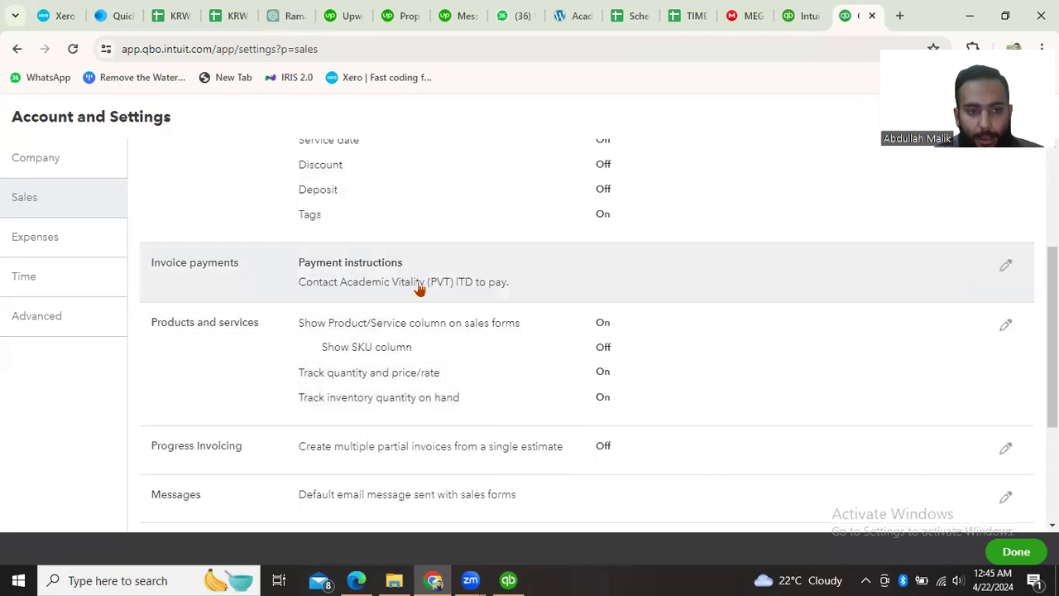
left_click(1004, 273)
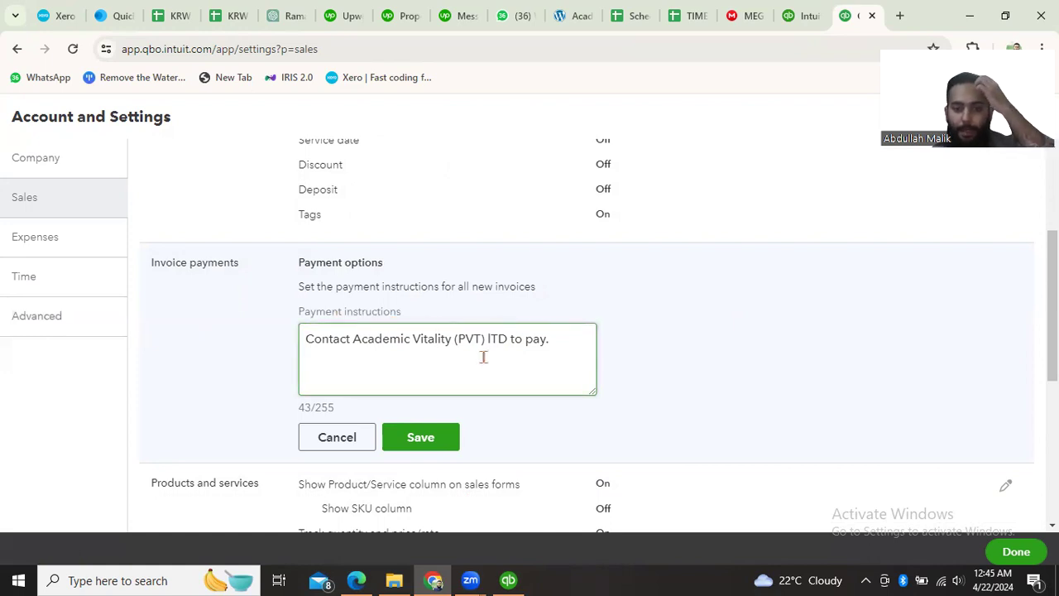
left_click(561, 340)
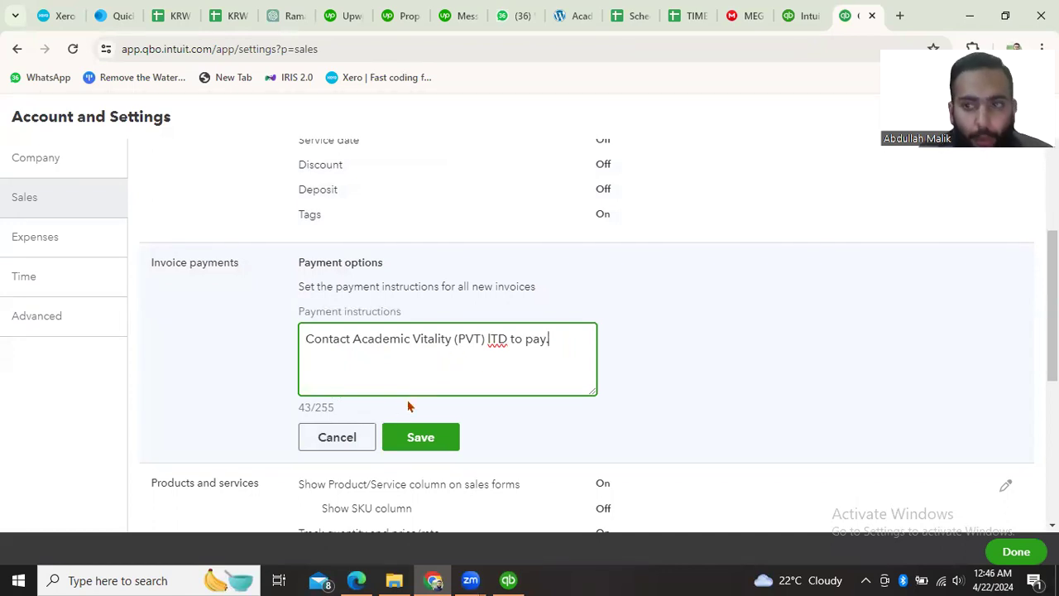
scroll(482, 383, "down", 1)
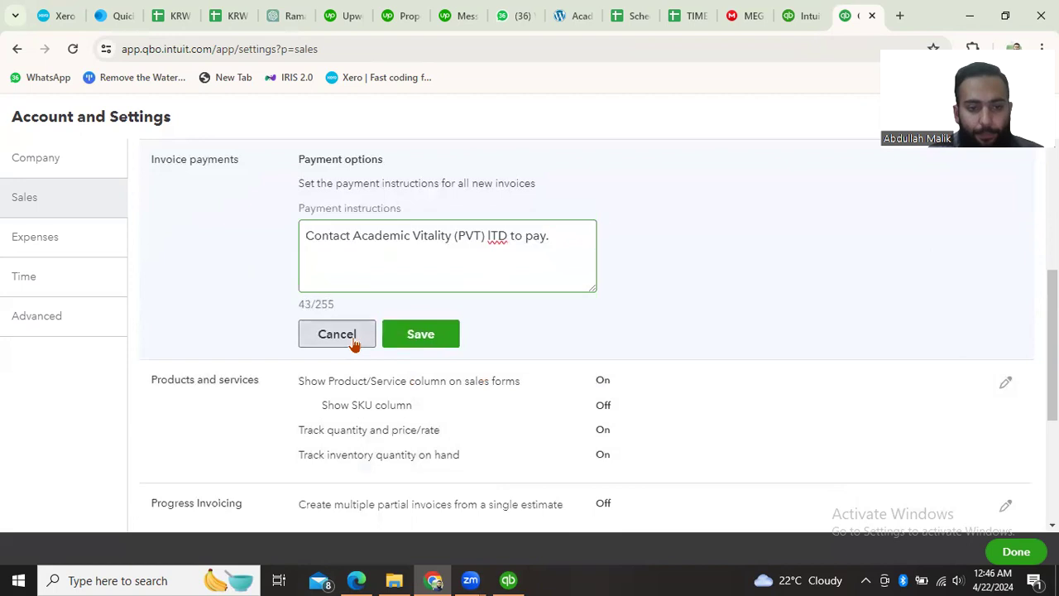
left_click(354, 343)
- Examine the Sales settings, from sales form content and products and services through messages, reminders, online delivery and statements
scroll(422, 381, "down", 1)
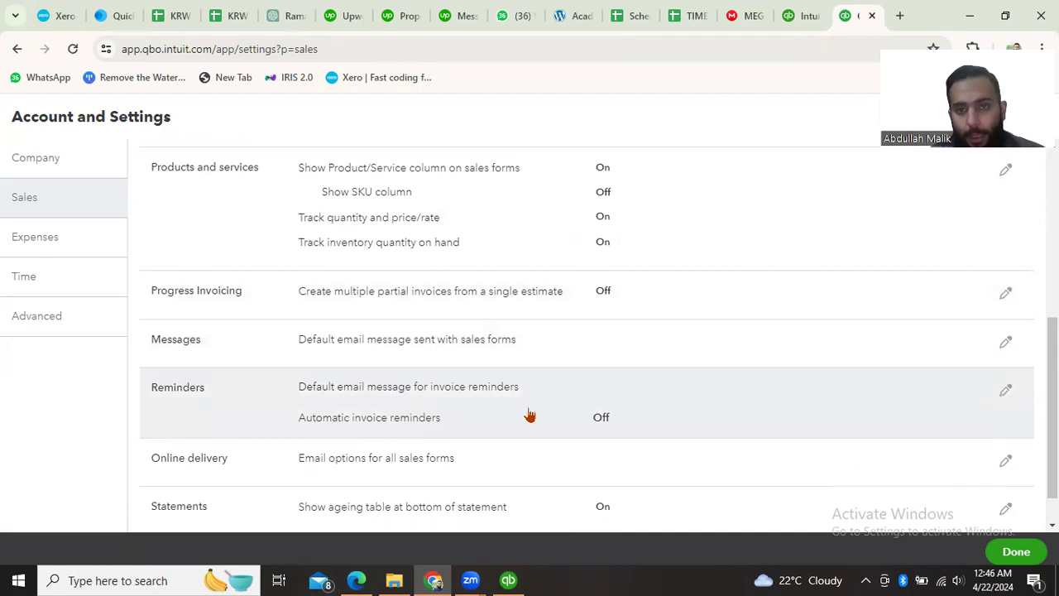
scroll(529, 413, "up", 5)
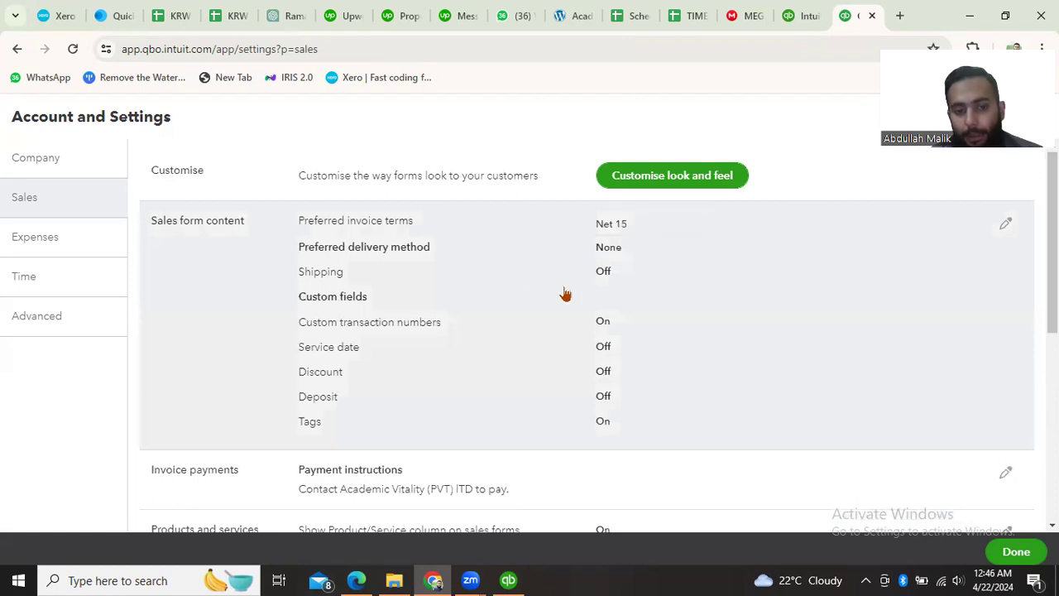
scroll(565, 294, "down", 3)
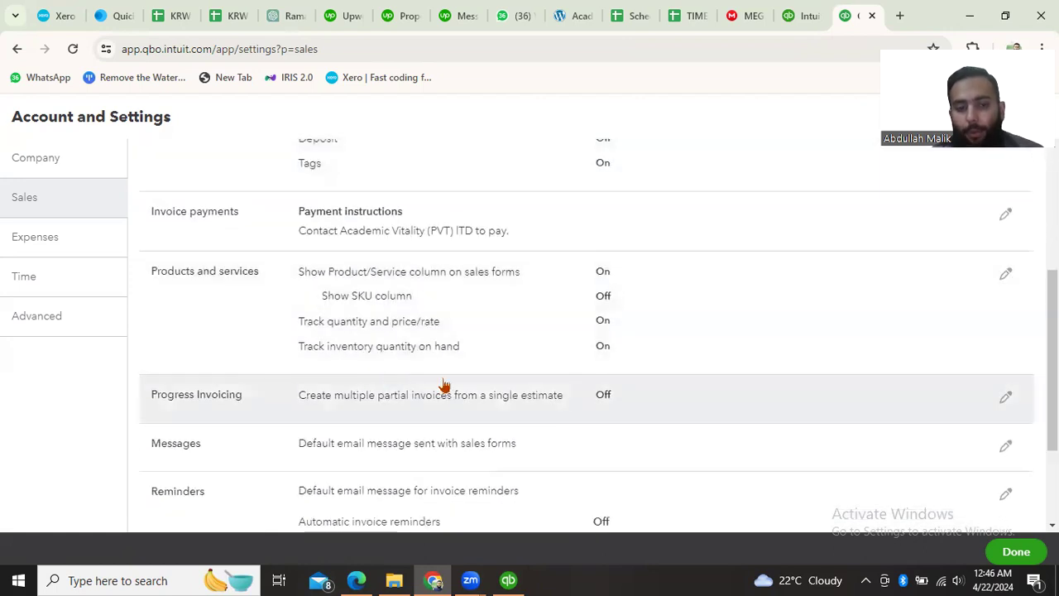
scroll(444, 384, "down", 1)
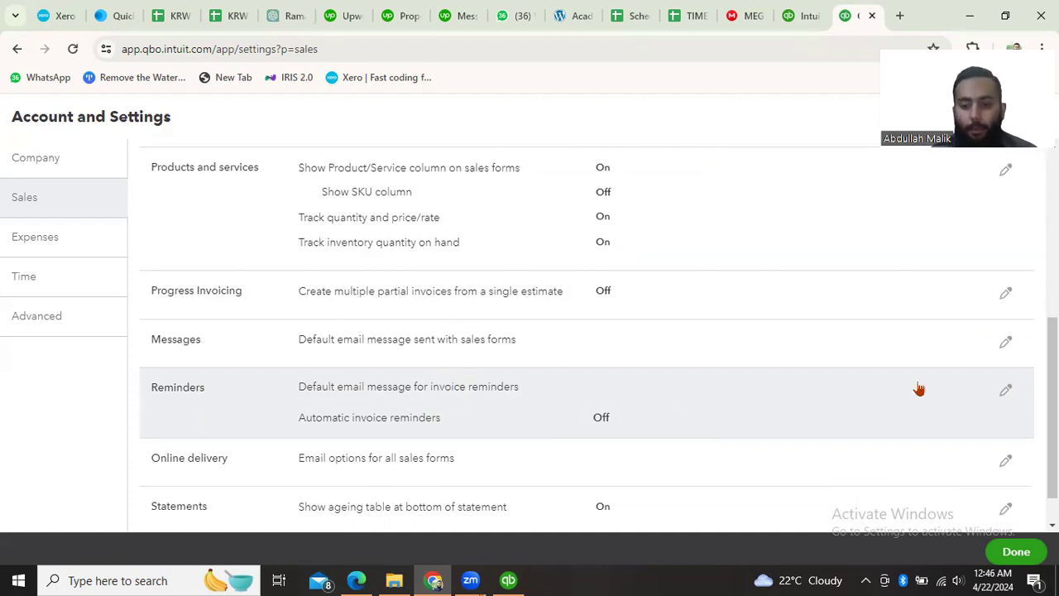
scroll(610, 426, "down", 1)
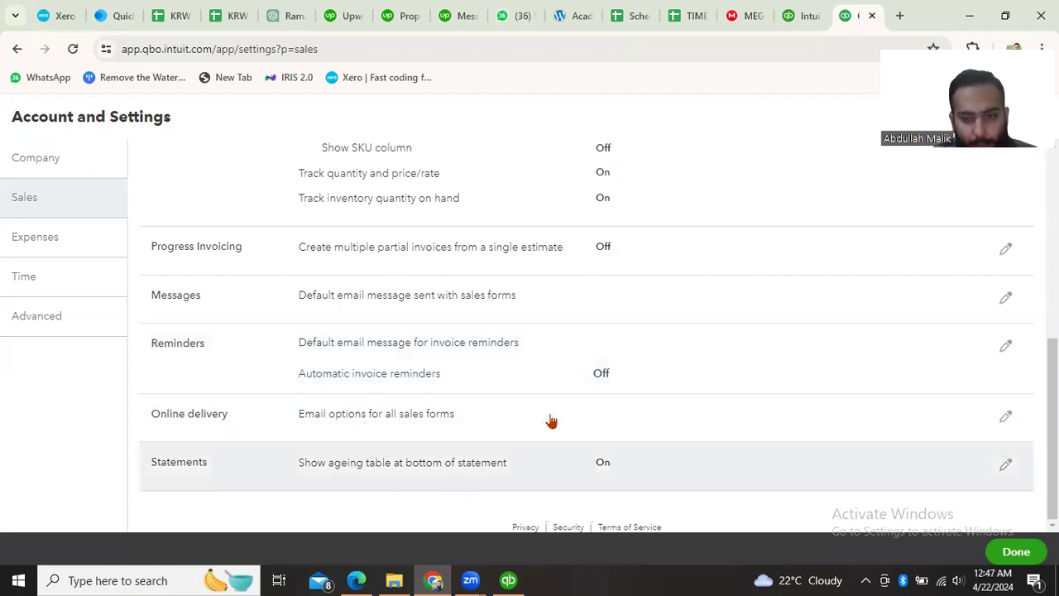
scroll(550, 421, "up", 3)
scroll(562, 414, "up", 3)
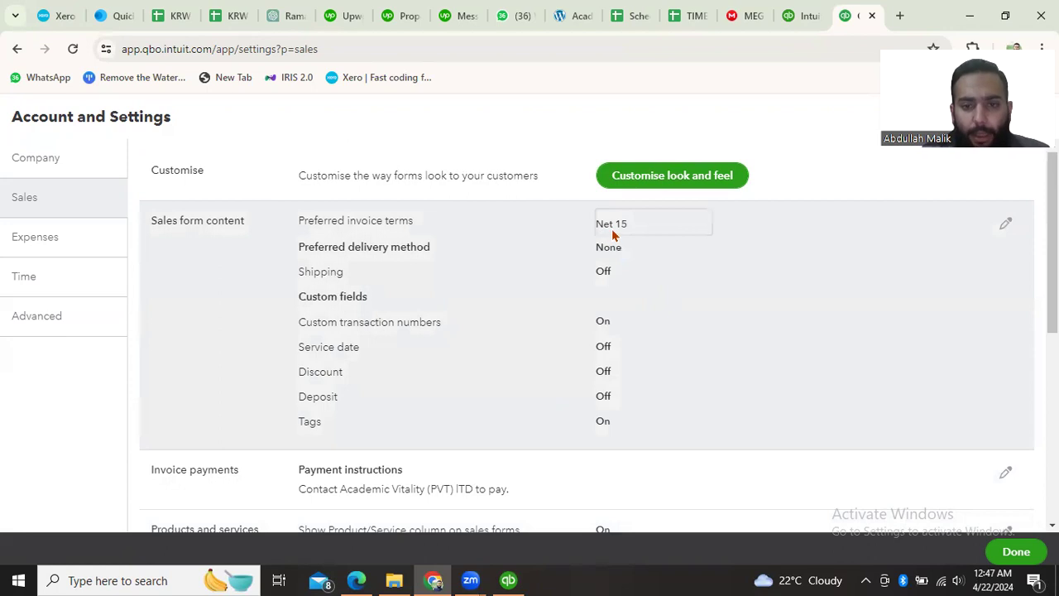
scroll(631, 305, "down", 1)
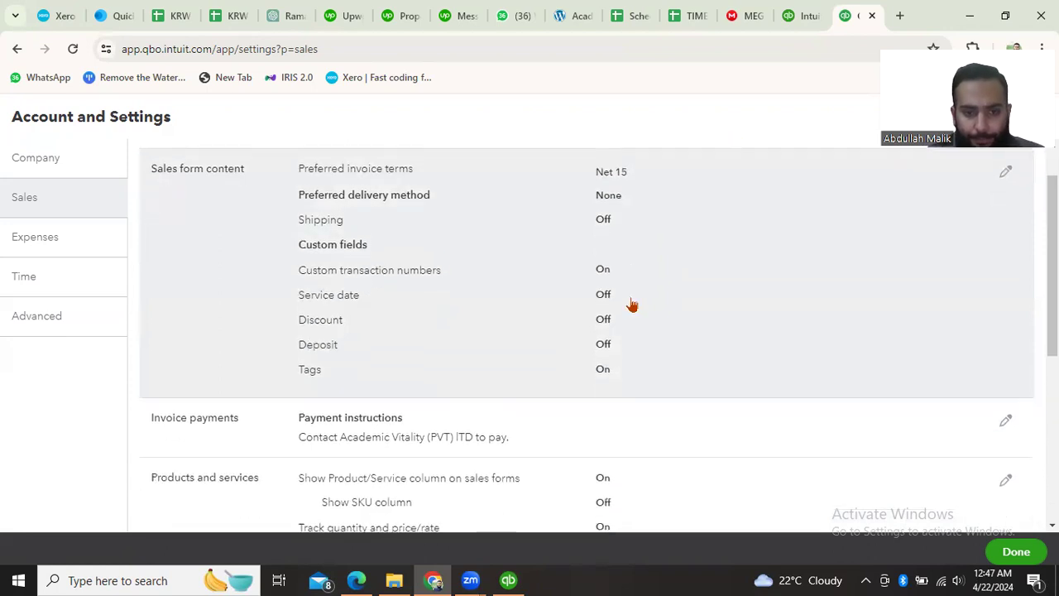
scroll(595, 335, "down", 3)
scroll(441, 340, "down", 1)
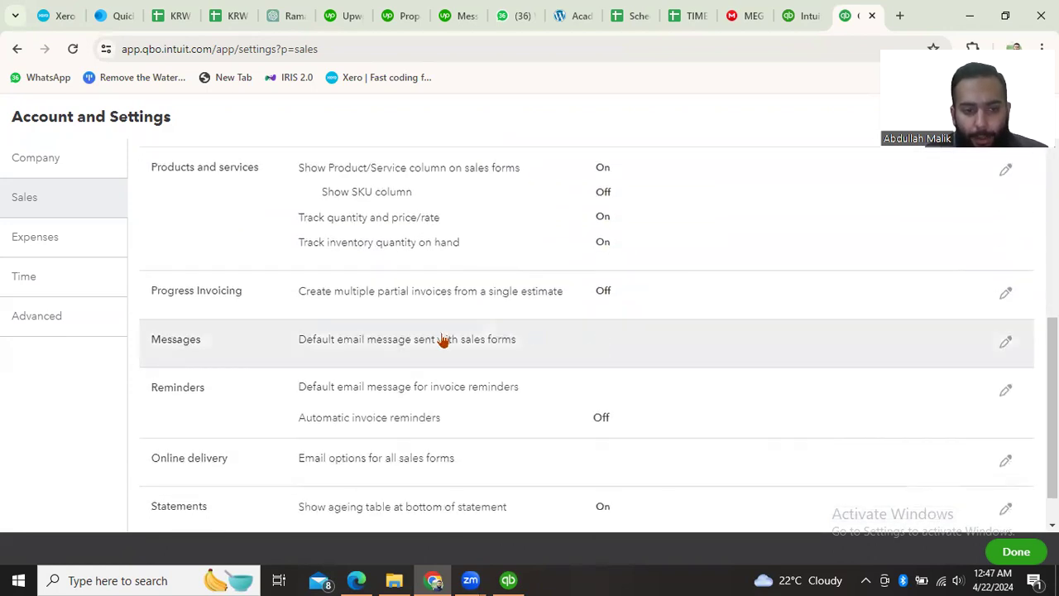
scroll(509, 402, "down", 1)
scroll(510, 401, "up", 5)
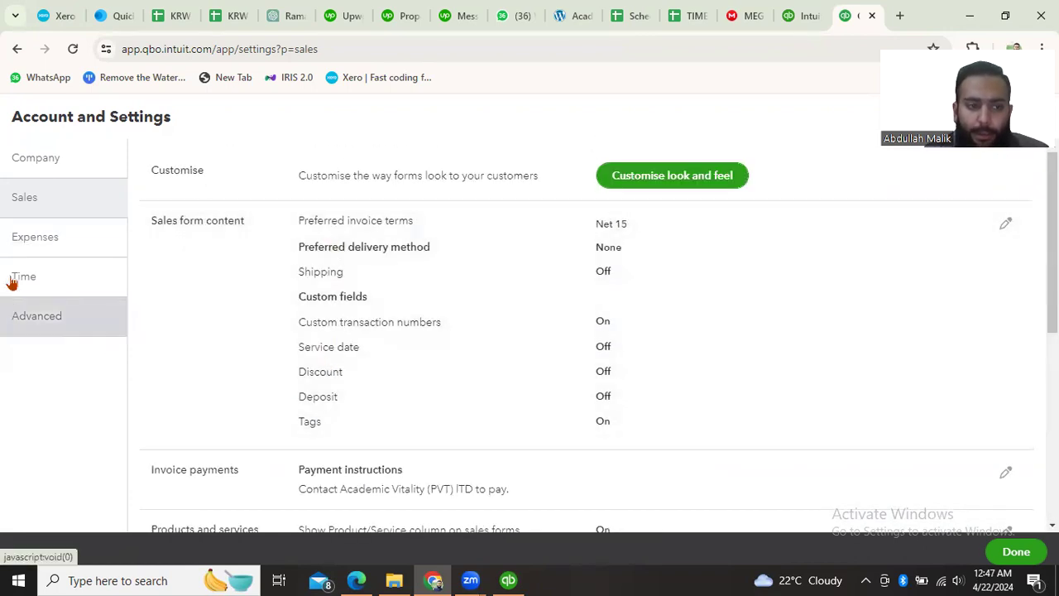
- In the Expenses settings, try enabling expense tracking by customer and billable expenses and items, and cancel the edit
left_click(68, 243)
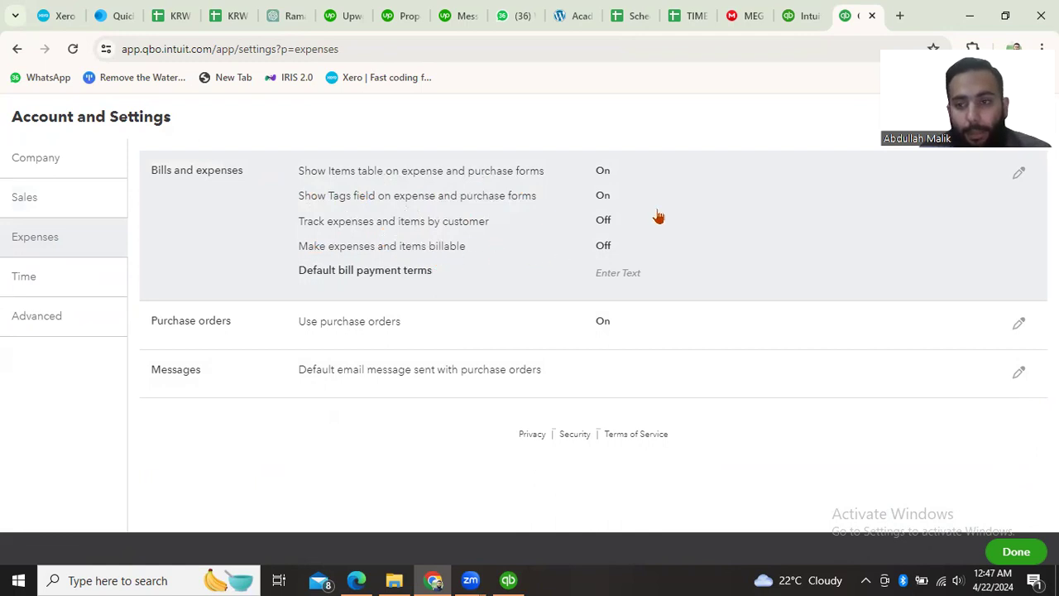
left_click(1019, 177)
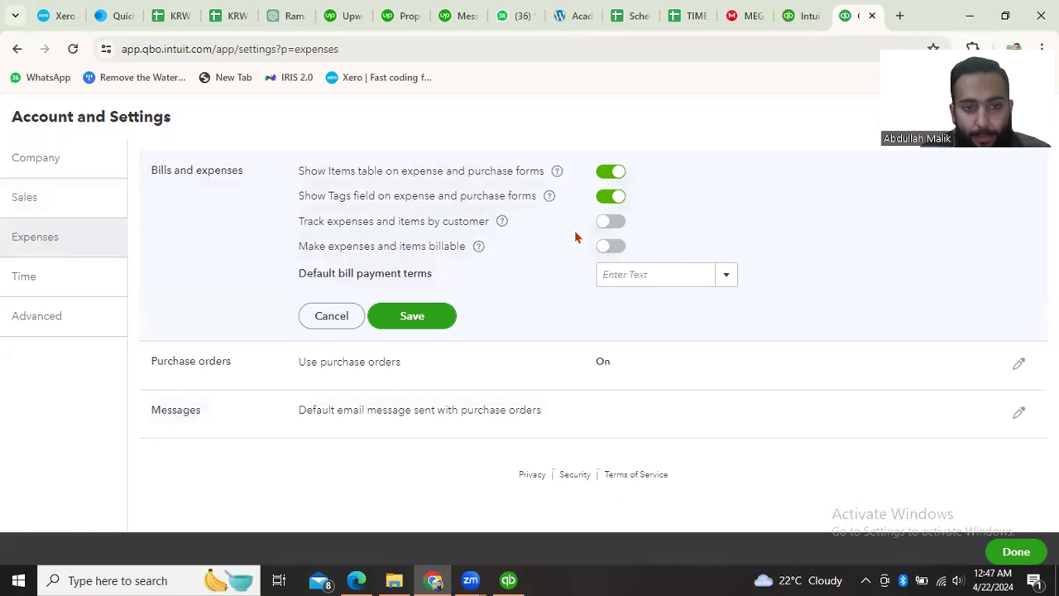
left_click(610, 223)
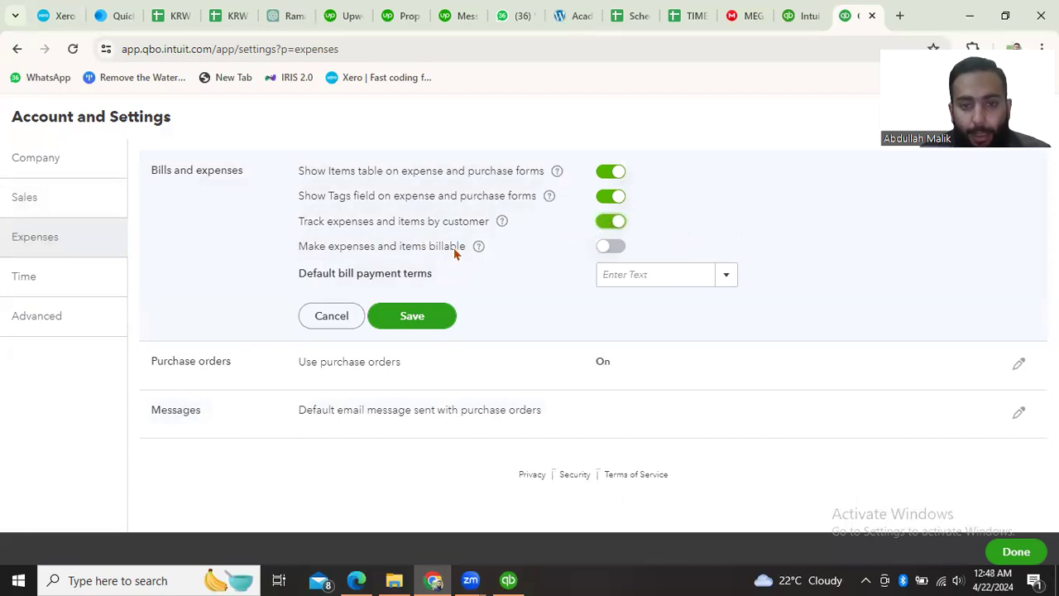
left_click(605, 248)
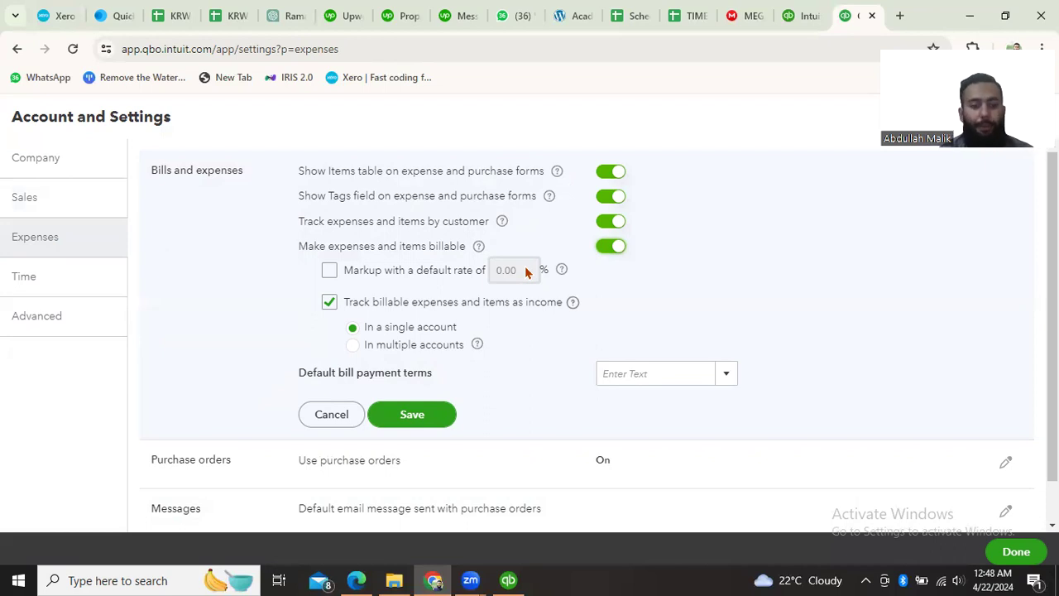
left_click(343, 415)
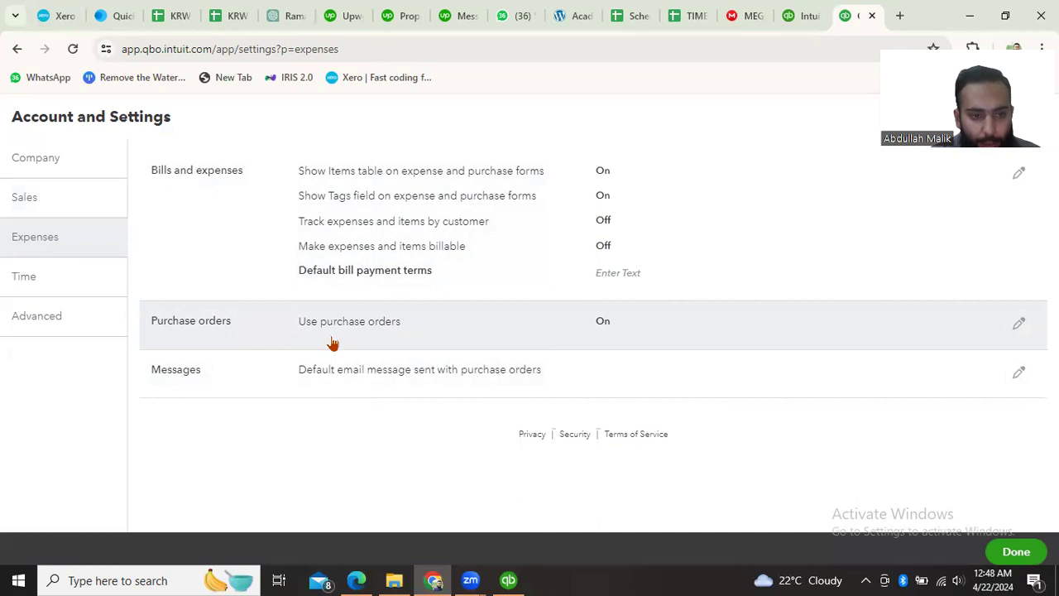
- In the Time settings, try to set the first day of the work week to Monday and save it
left_click(54, 289)
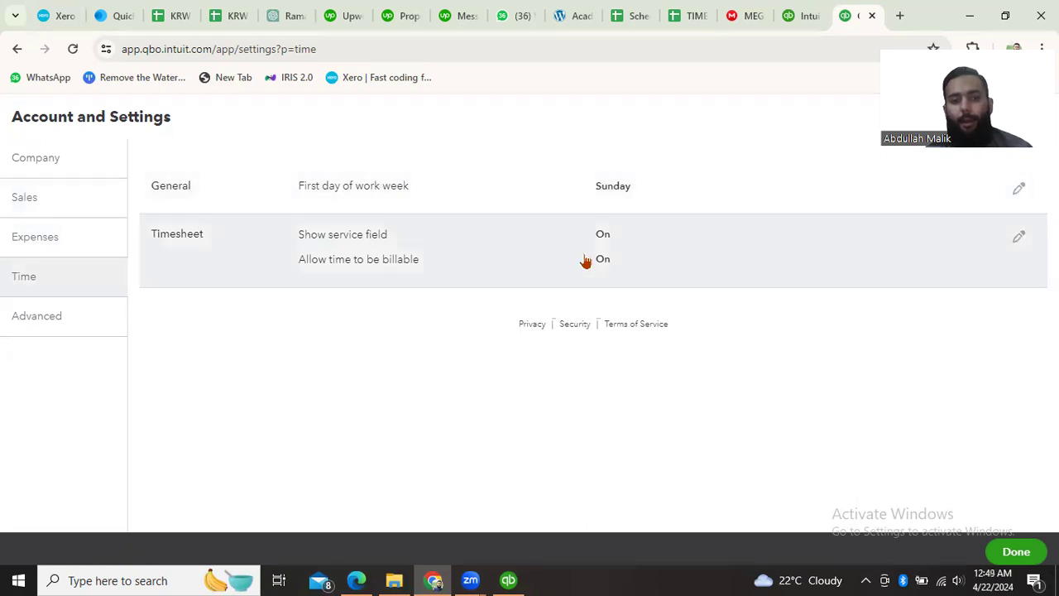
left_click(1026, 190)
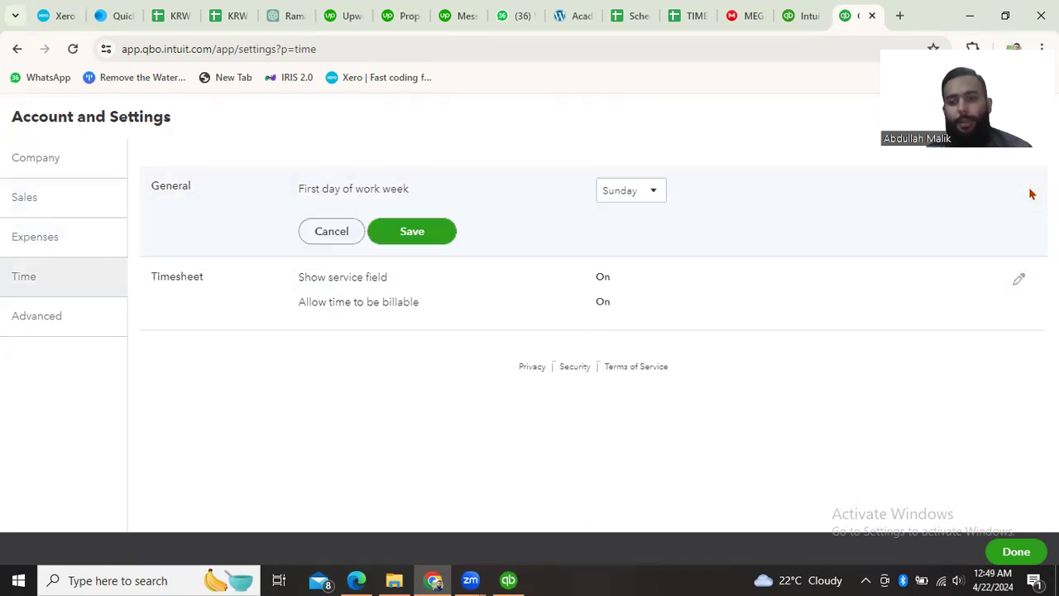
left_click(628, 191)
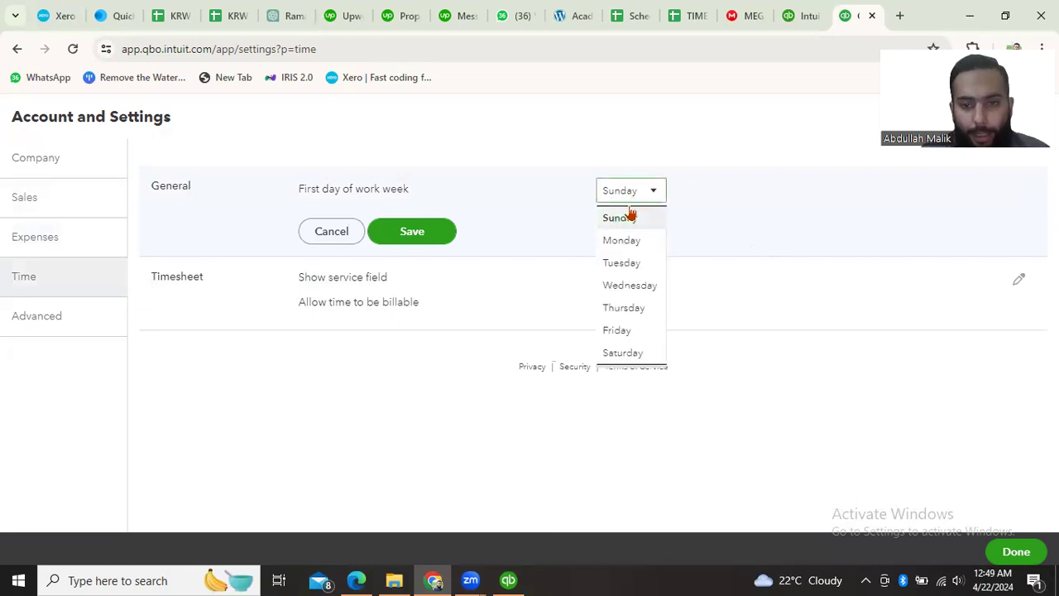
left_click(631, 240)
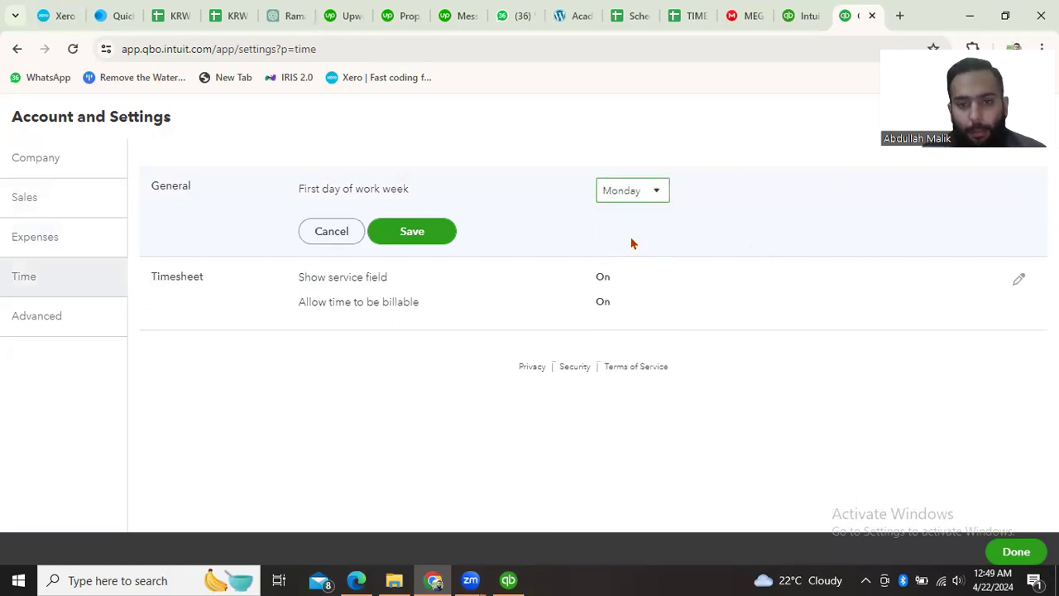
left_click(413, 232)
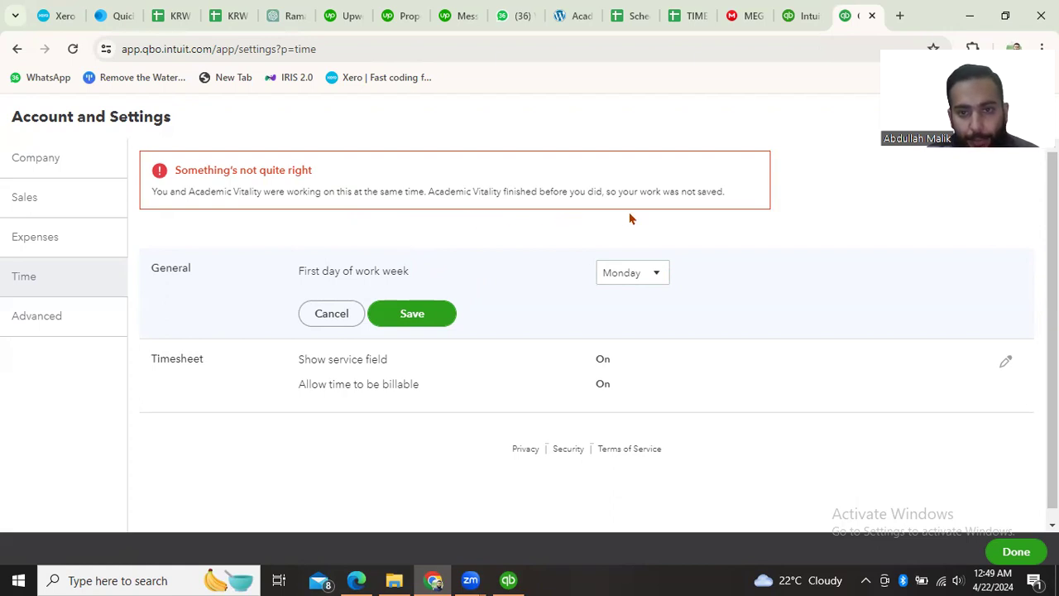
left_click(400, 315)
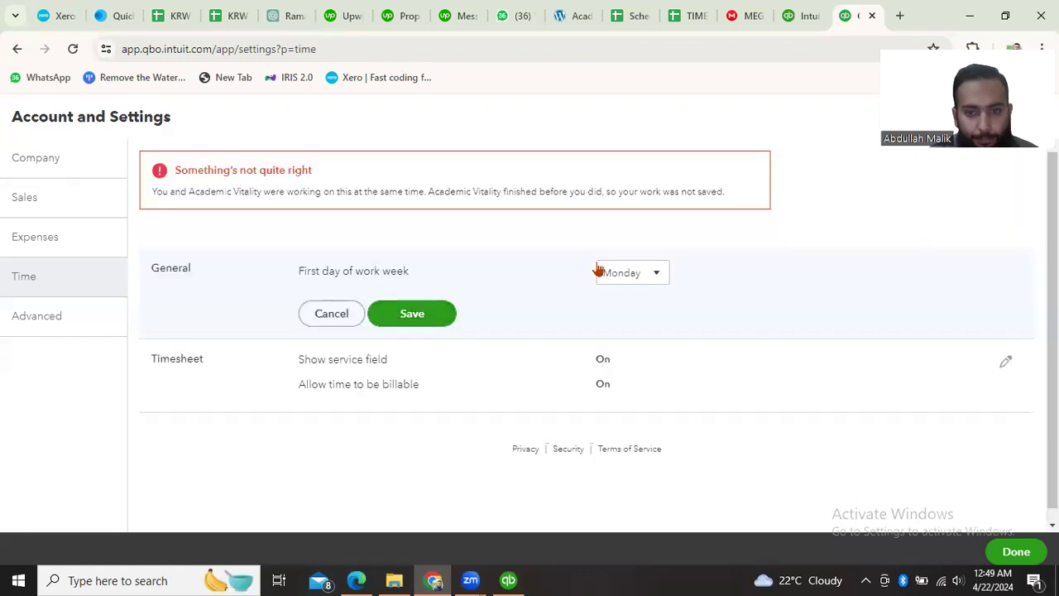
left_click(639, 275)
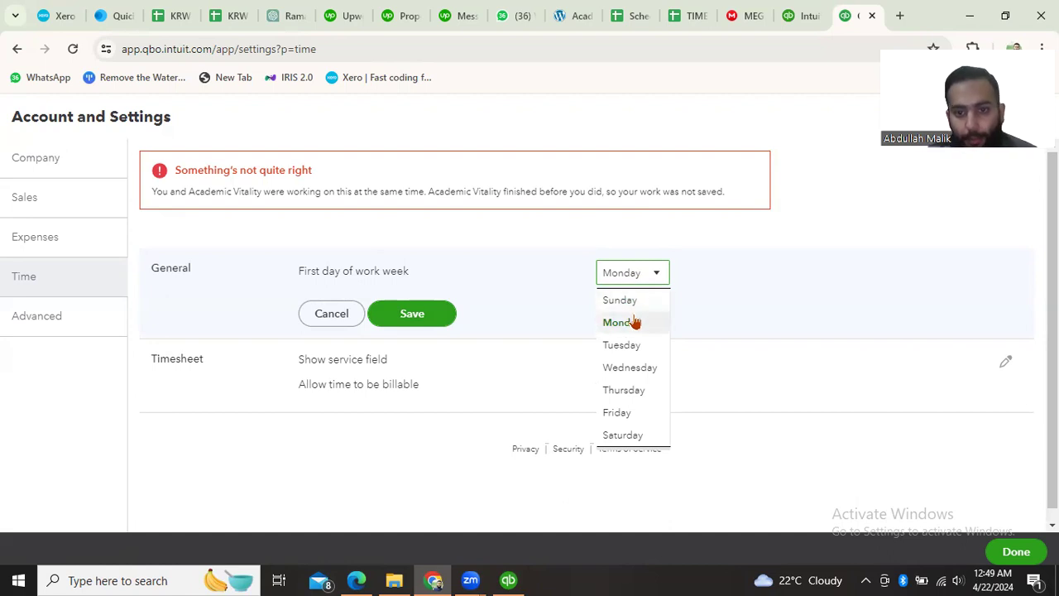
left_click(636, 322)
left_click(408, 307)
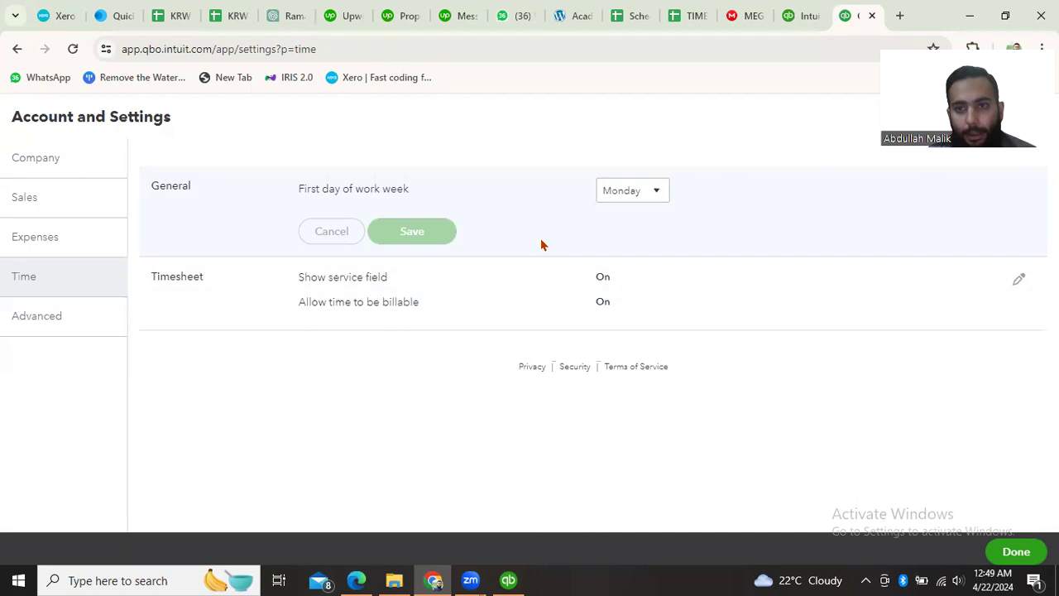
- Close the Intuit sign-up page, retry saving the Monday work week setting, and cancel the edit
left_click(799, 25)
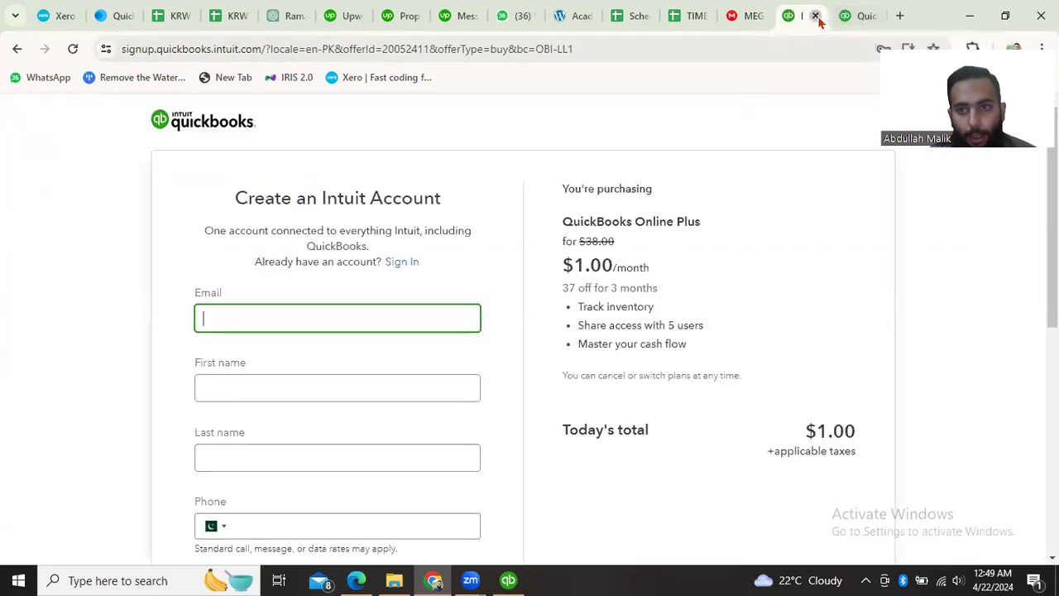
left_click(815, 16)
left_click(399, 321)
left_click(403, 317)
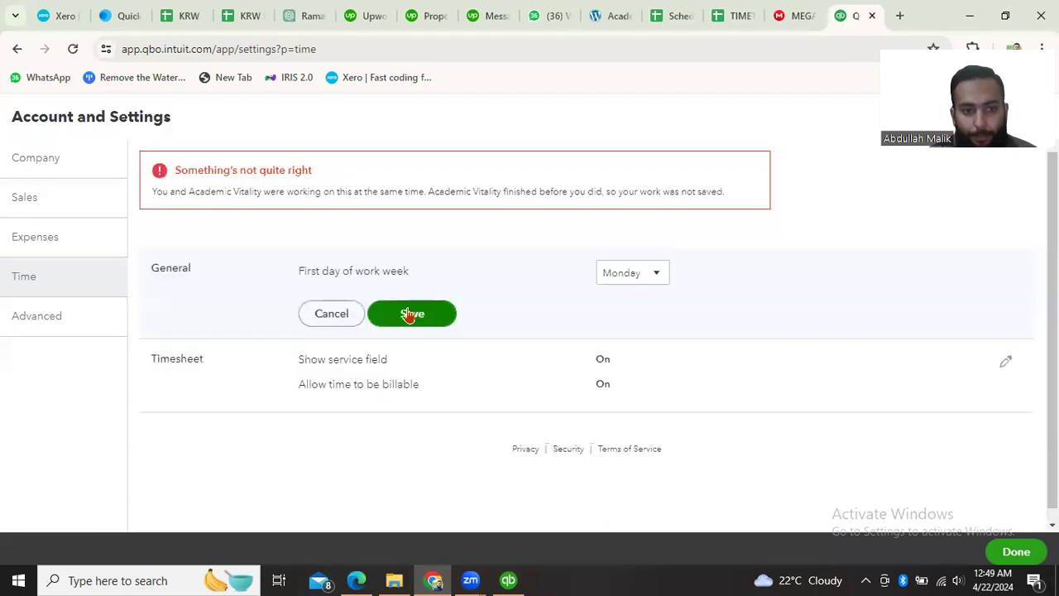
left_click(406, 315)
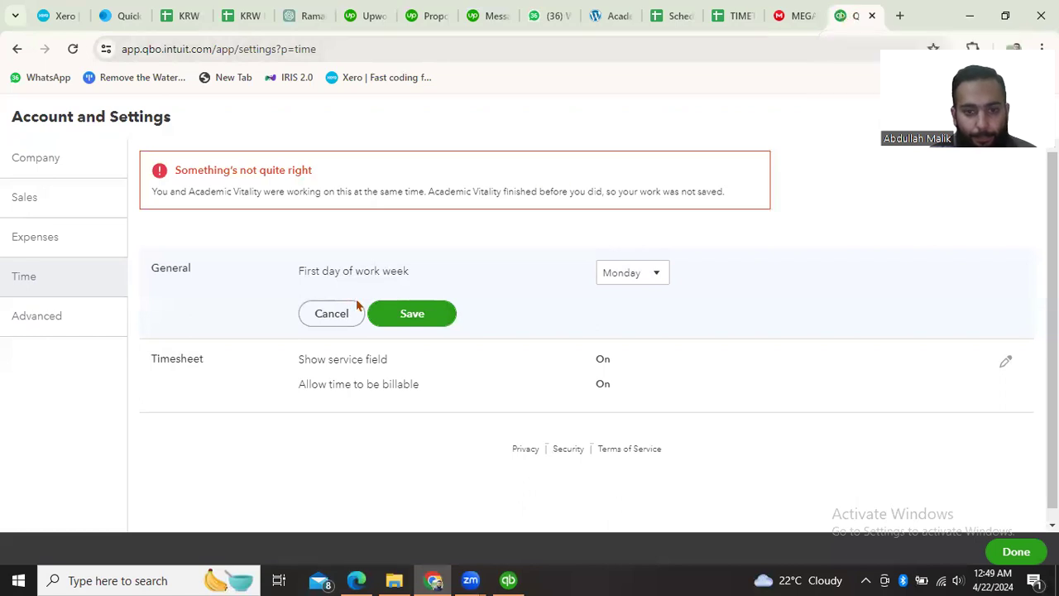
left_click(328, 329)
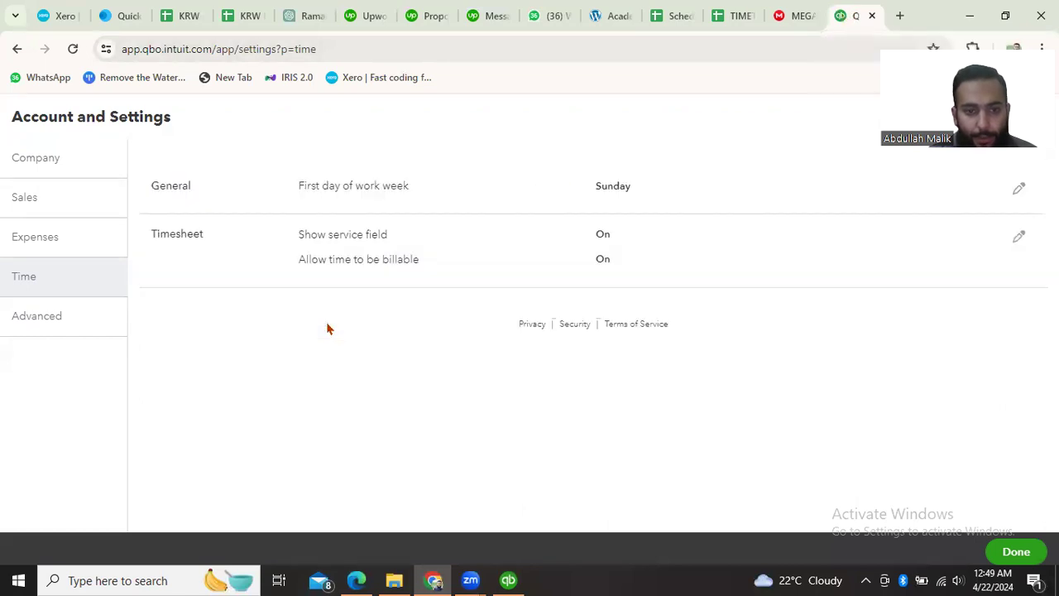
- Reopen the General time settings and try to save Tuesday as the first day of the work week
left_click(1018, 191)
left_click(654, 199)
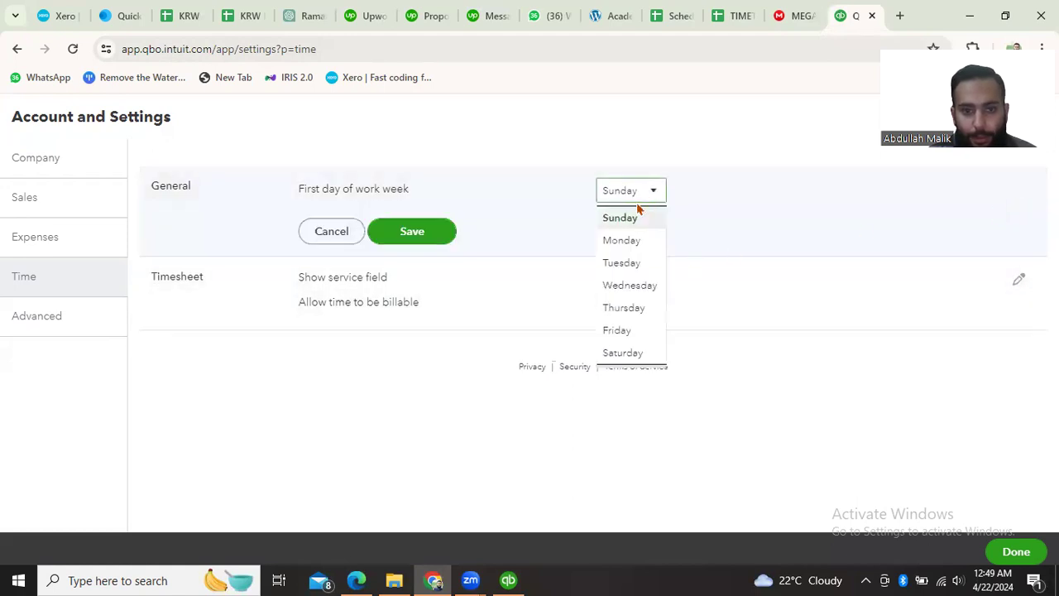
left_click(635, 259)
left_click(426, 239)
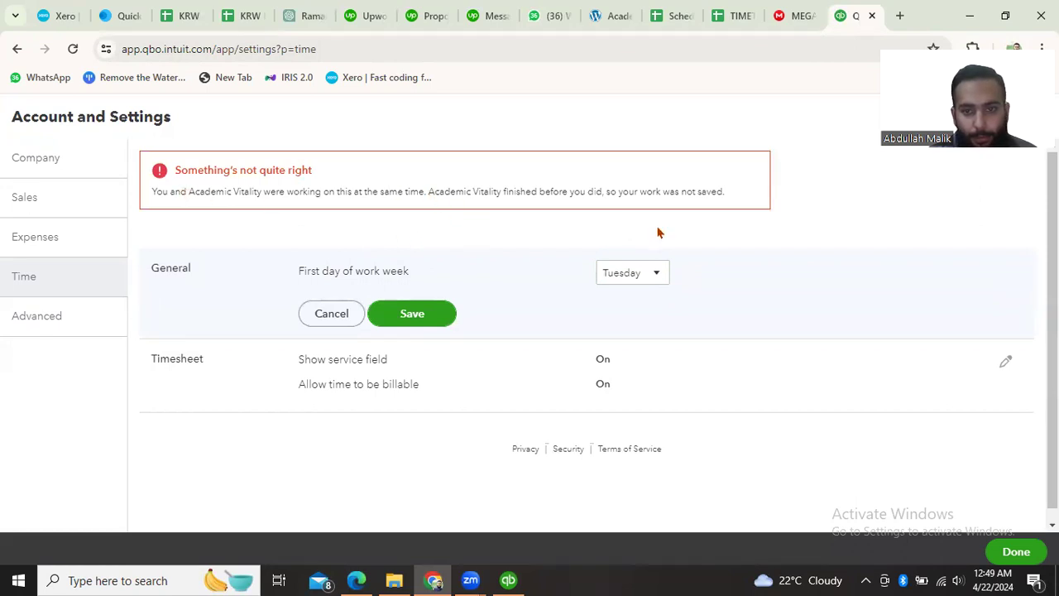
- Change the first day of the work week to Monday, try saving it again, and check the error message
left_click(637, 275)
left_click(633, 322)
left_click(432, 311)
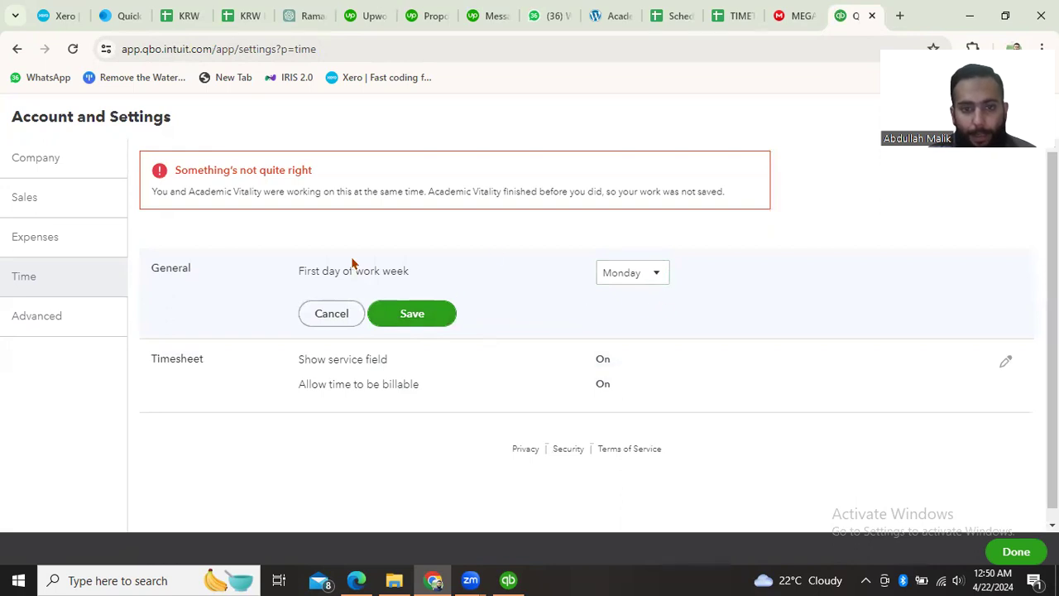
left_click(423, 311)
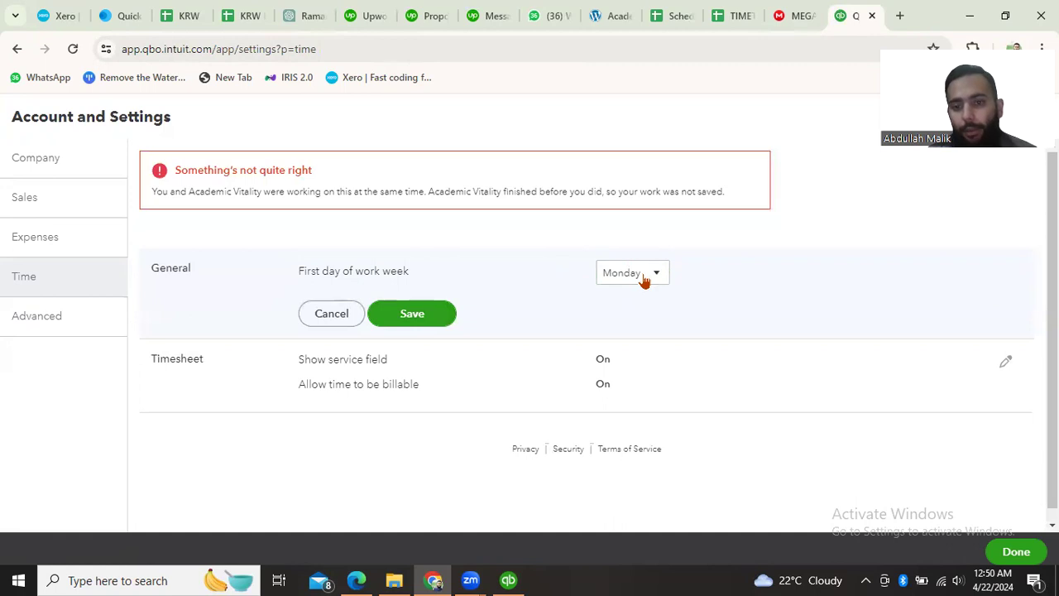
left_click_drag(146, 194, 753, 204)
left_click(753, 203)
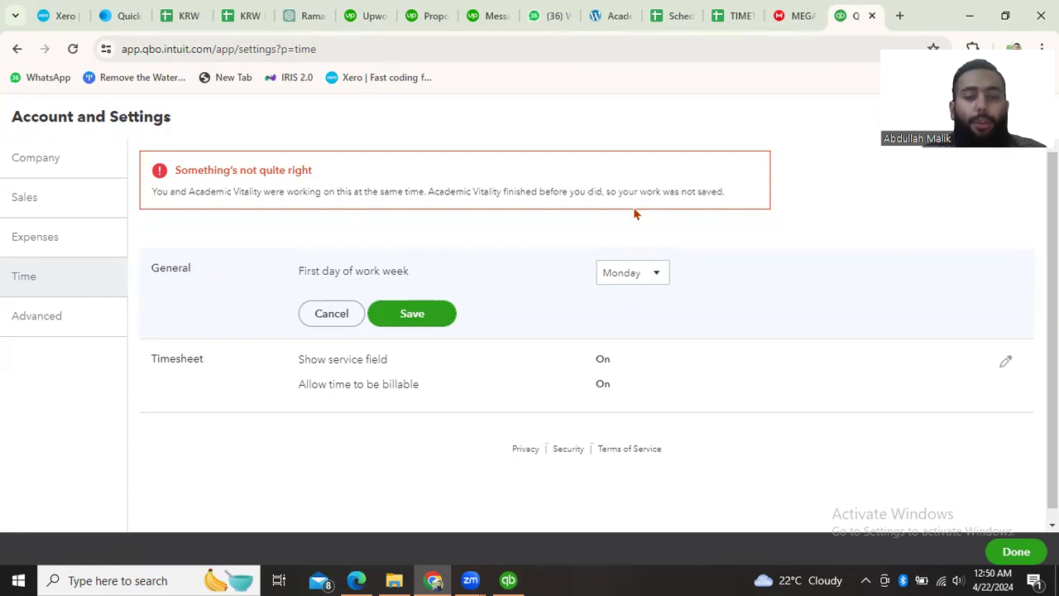
- Retry saving Monday as the first day of the work week, and cancel the edit
left_click(434, 314)
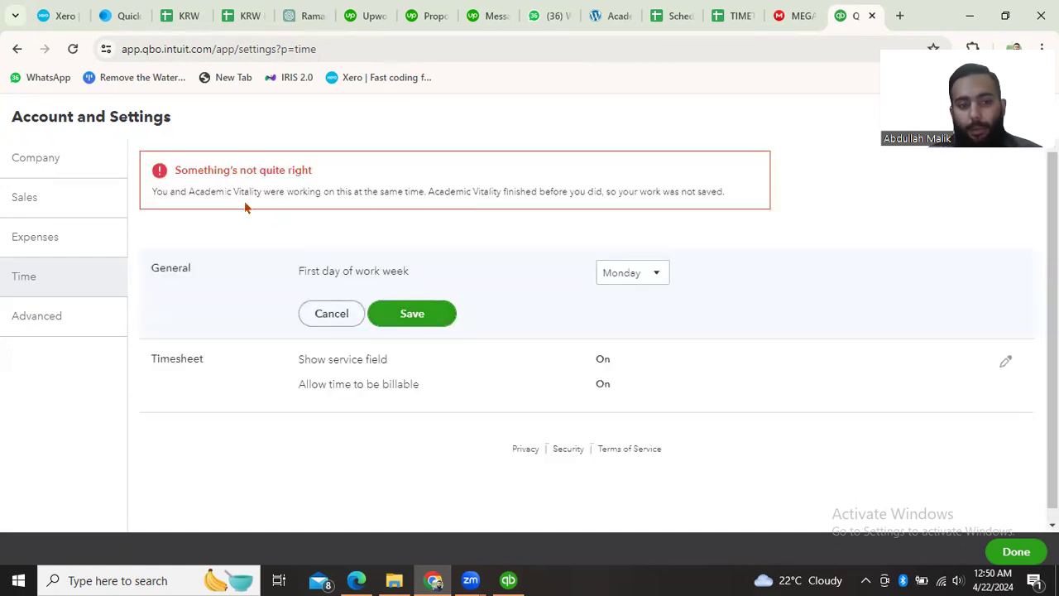
left_click(403, 322)
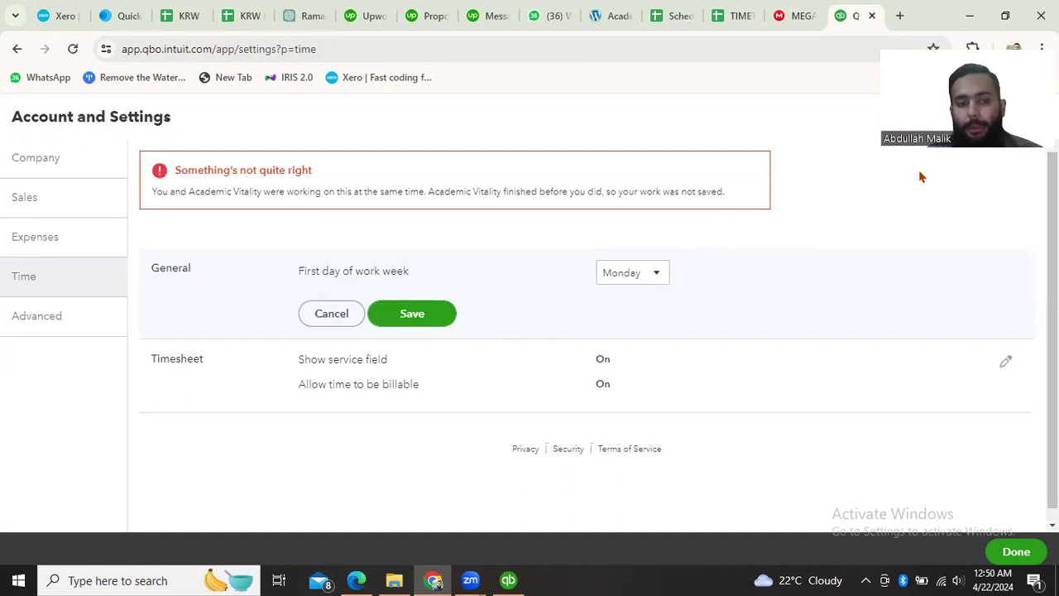
left_click(344, 309)
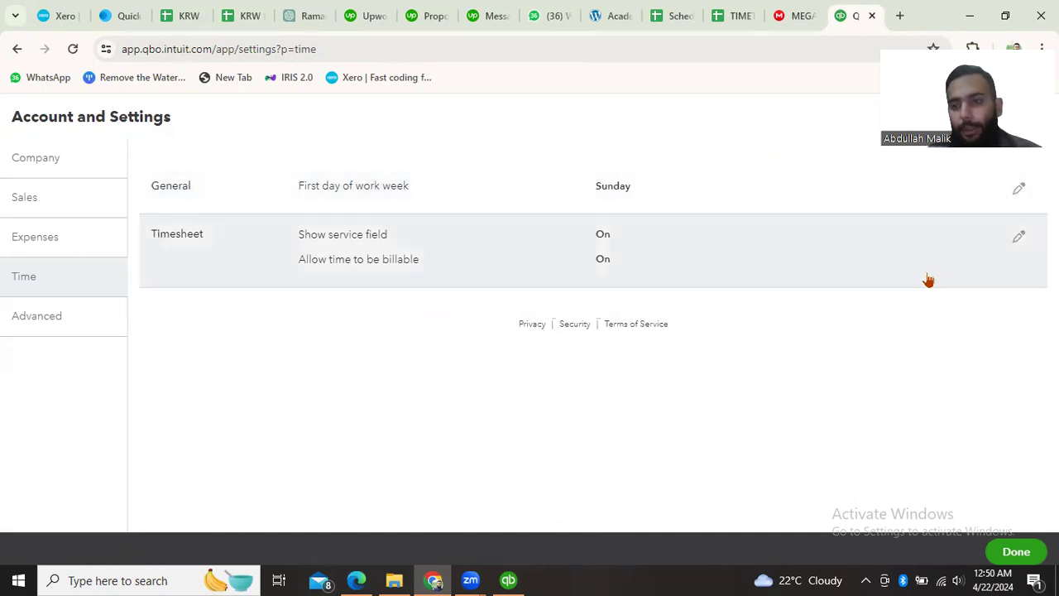
- Try the option that shows the billing rate to users entering time in the Timesheet settings, and cancel the edit
left_click(1016, 240)
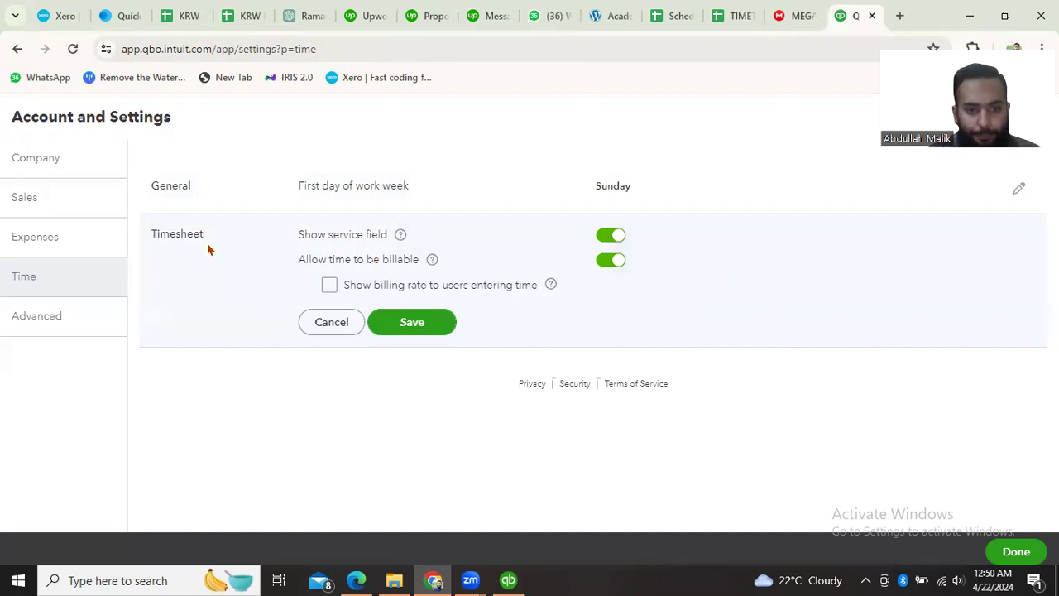
left_click(331, 324)
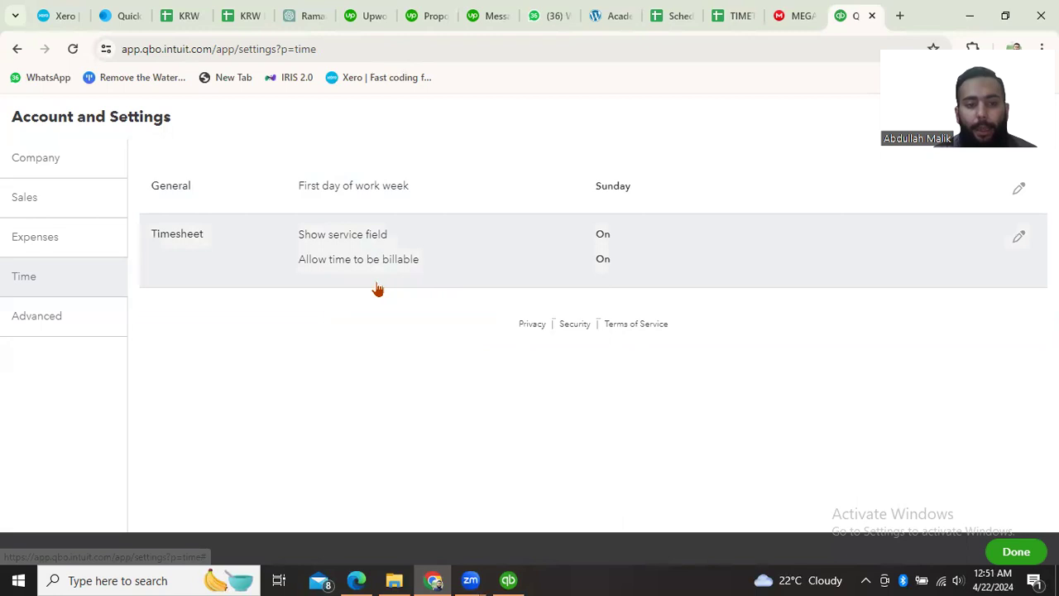
left_click(1018, 239)
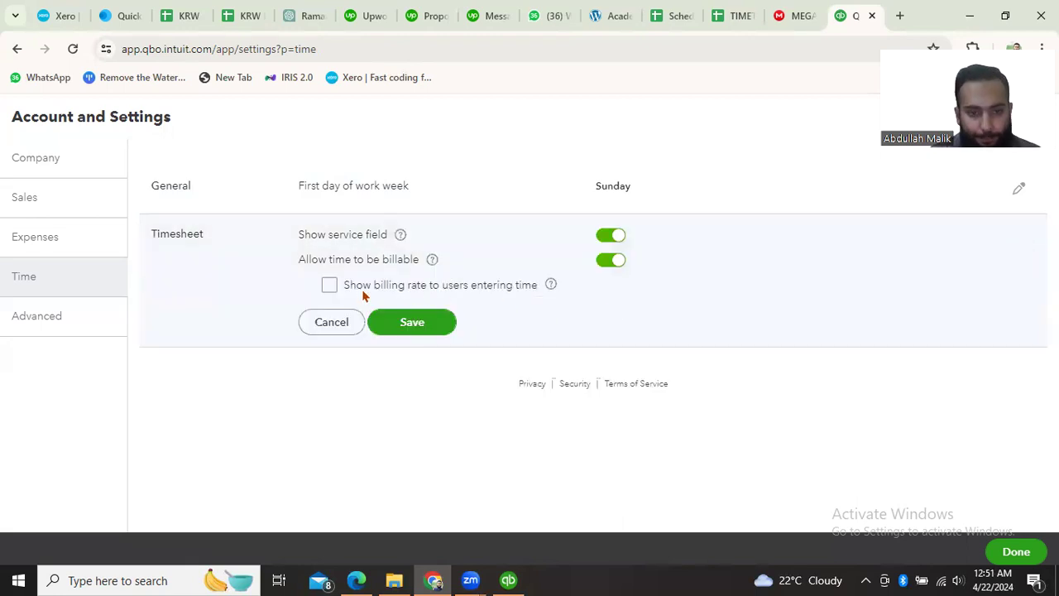
left_click(328, 290)
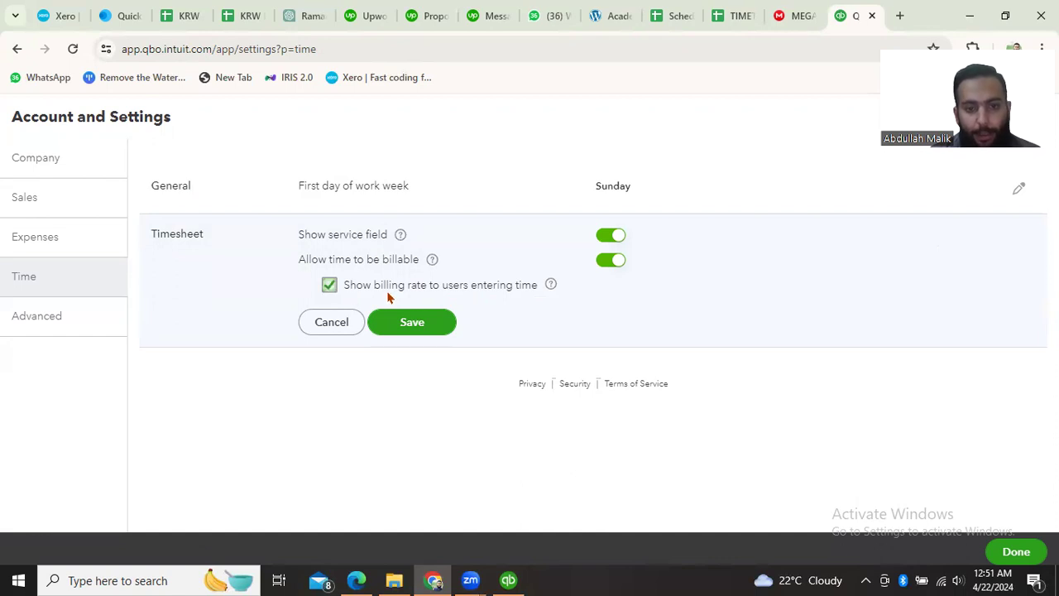
left_click(328, 286)
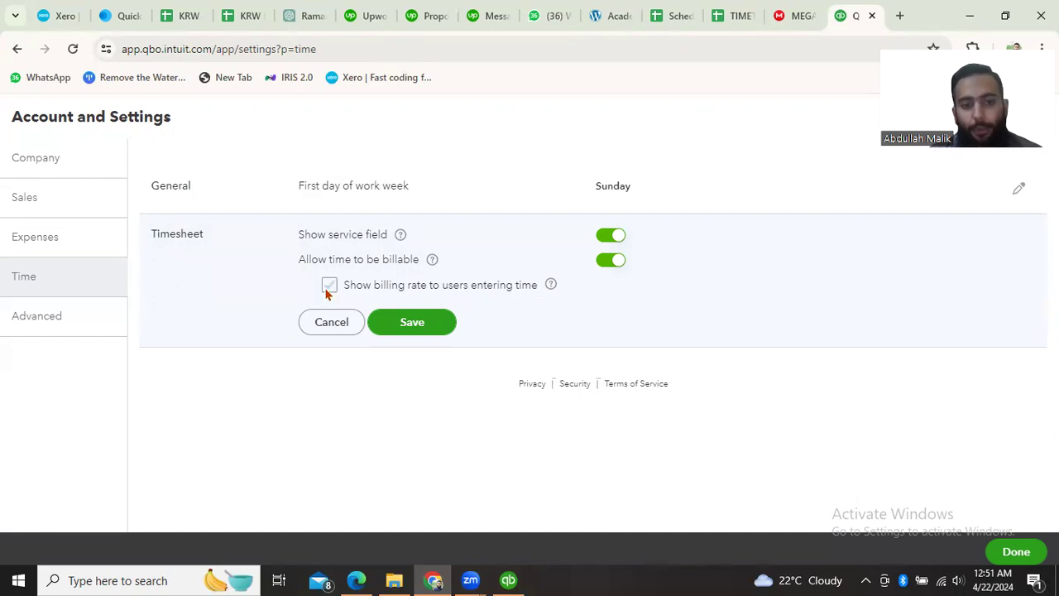
left_click(350, 333)
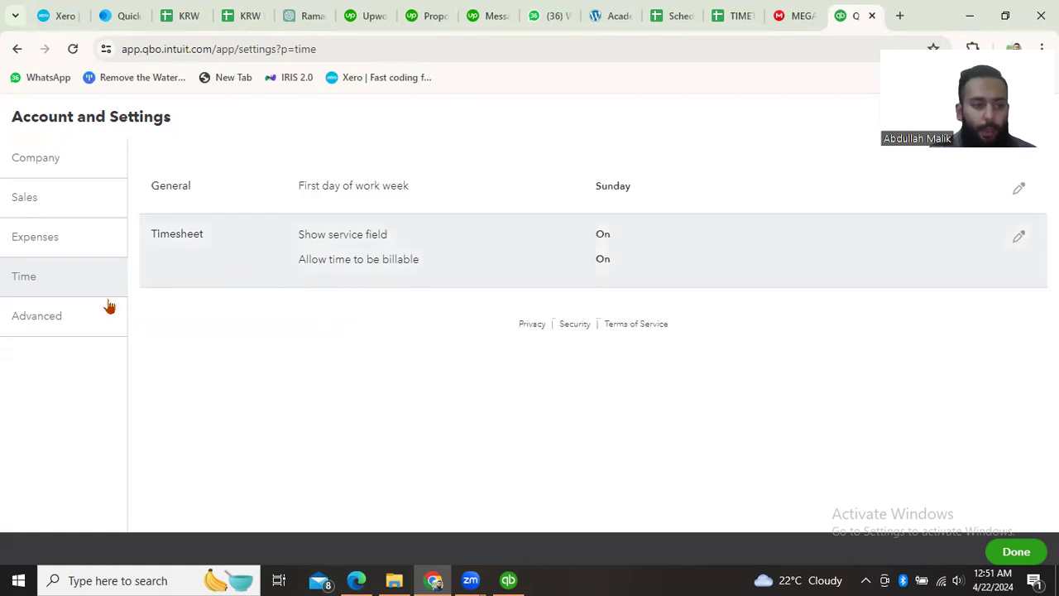
- In the Advanced accounting settings, set the first month of the financial year to July and save it
left_click(47, 332)
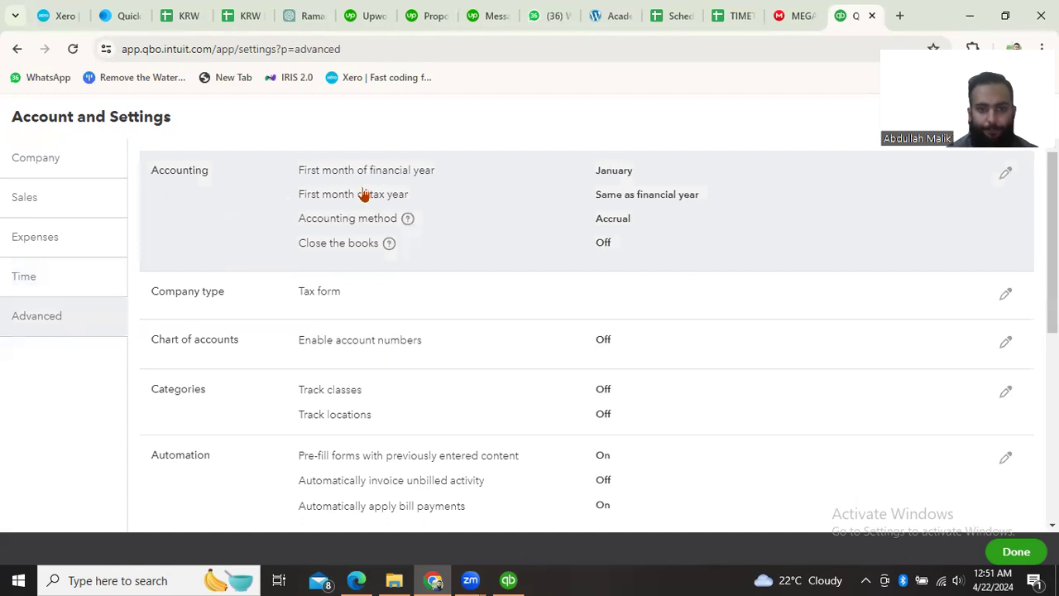
left_click(1003, 187)
left_click(645, 175)
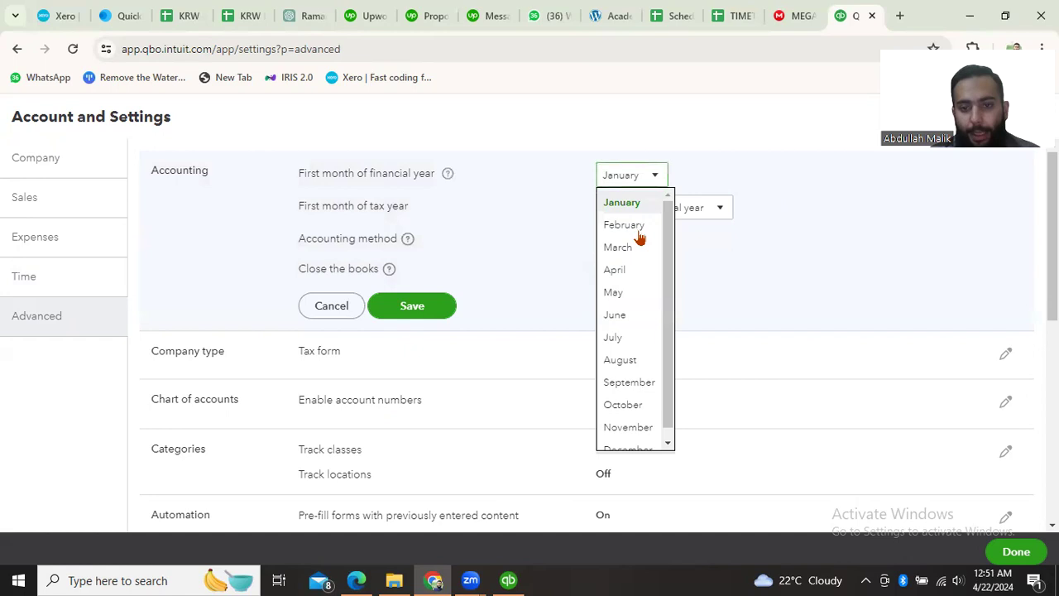
left_click(627, 337)
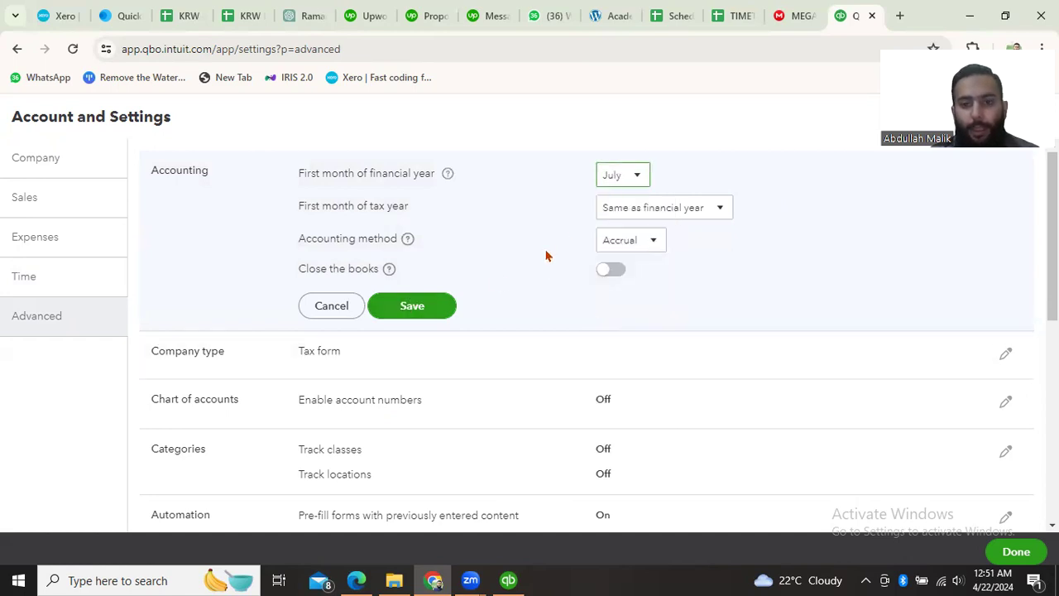
left_click(411, 303)
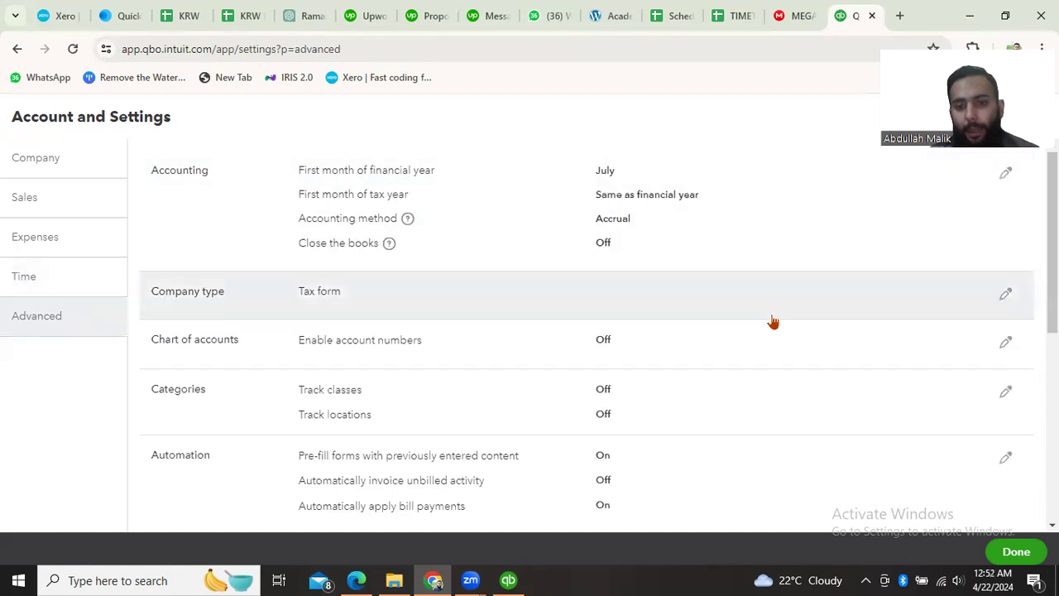
- Set the first month of the financial year to January and save the accounting settings
left_click(1005, 180)
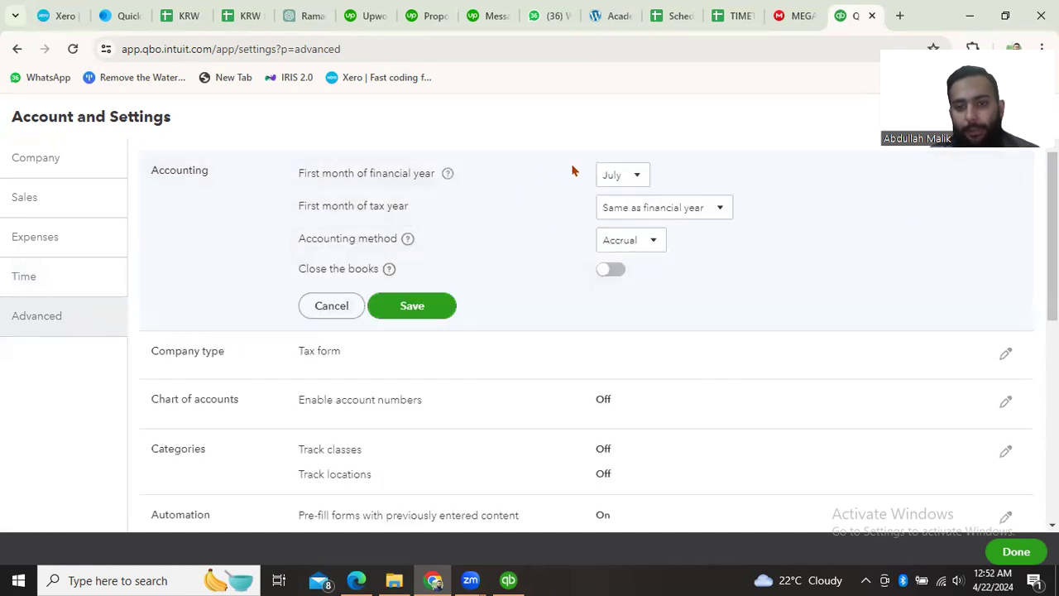
left_click(619, 184)
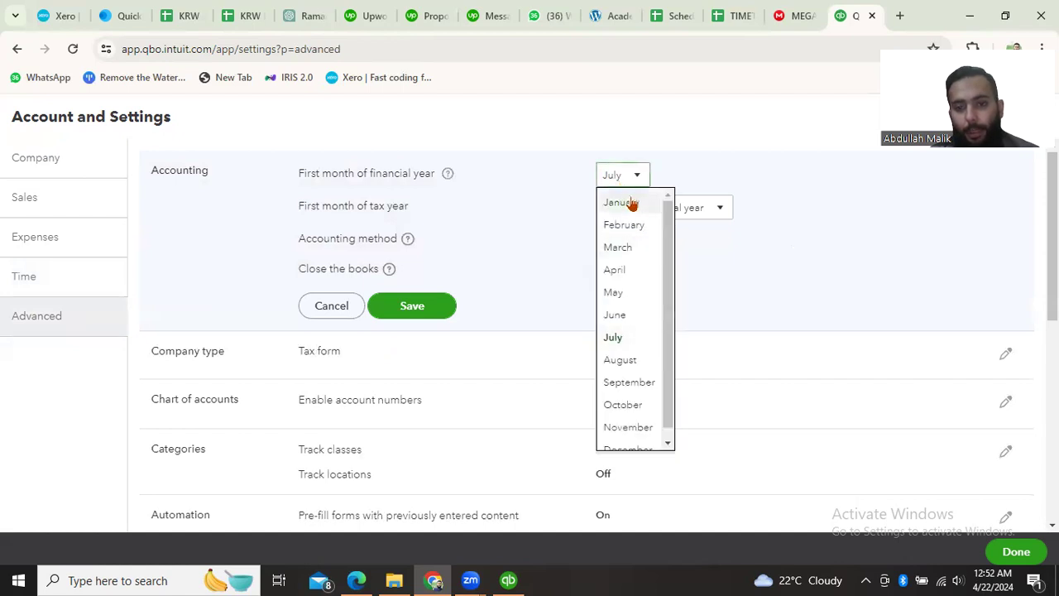
left_click(629, 204)
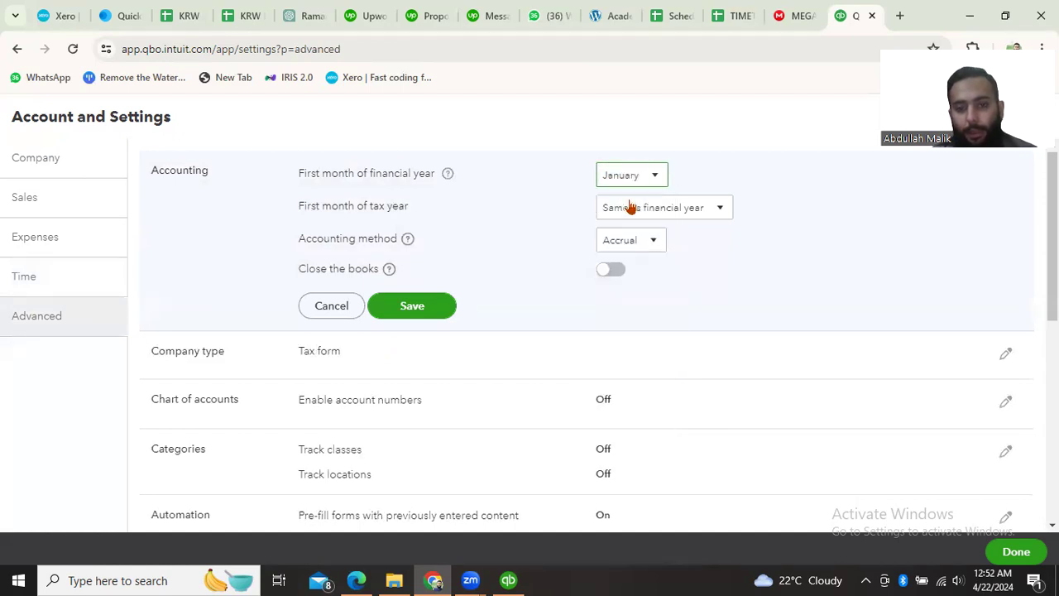
left_click(411, 306)
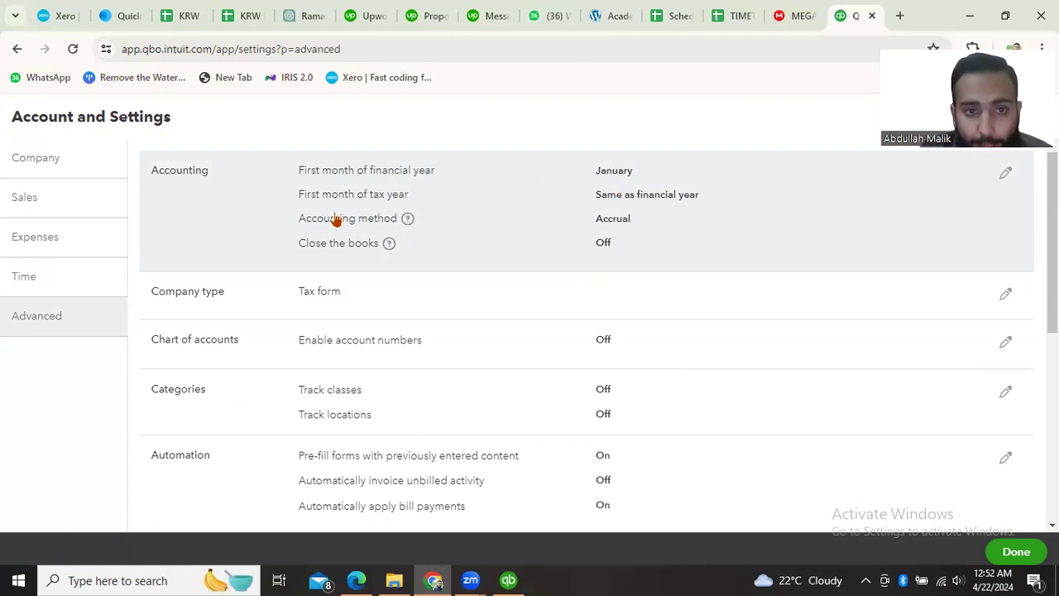
- Reopen the accounting settings for editing and set the first month of the tax year to January
left_click(1004, 177)
left_click(693, 212)
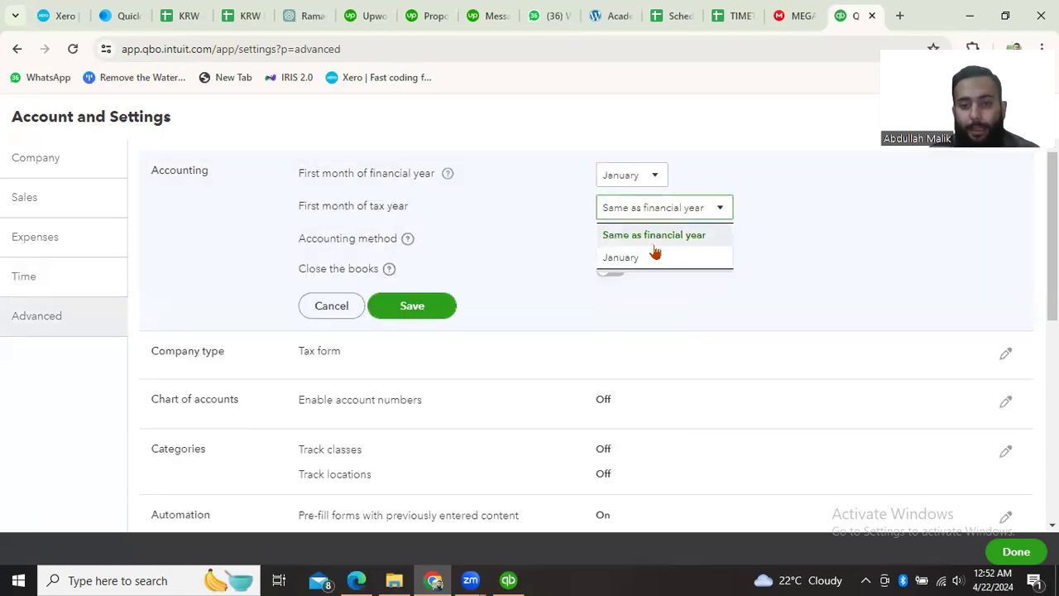
left_click(774, 215)
left_click(667, 209)
left_click(642, 258)
left_click(636, 217)
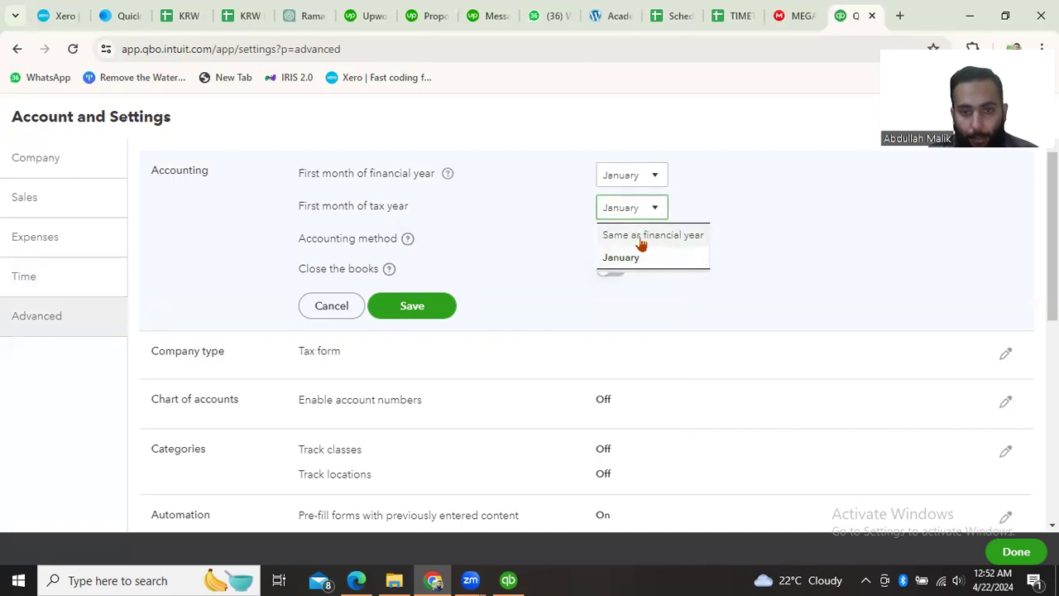
left_click(685, 227)
- Keep January as the financial year's first month and Accrual as the accounting method, and save the accounting settings
left_click(621, 179)
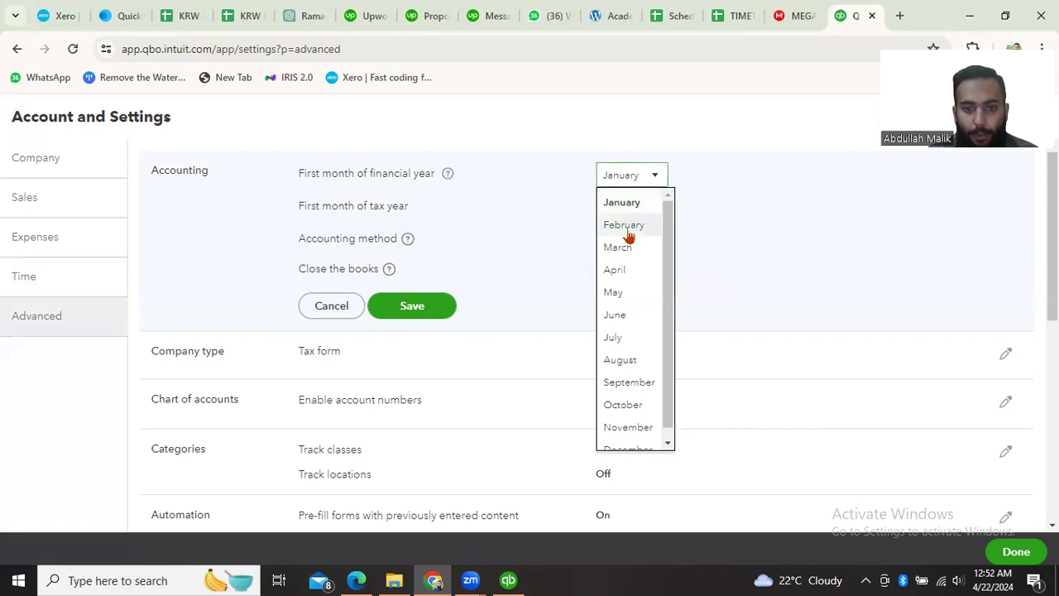
left_click(629, 206)
left_click(639, 248)
left_click(632, 293)
left_click(631, 242)
left_click(620, 268)
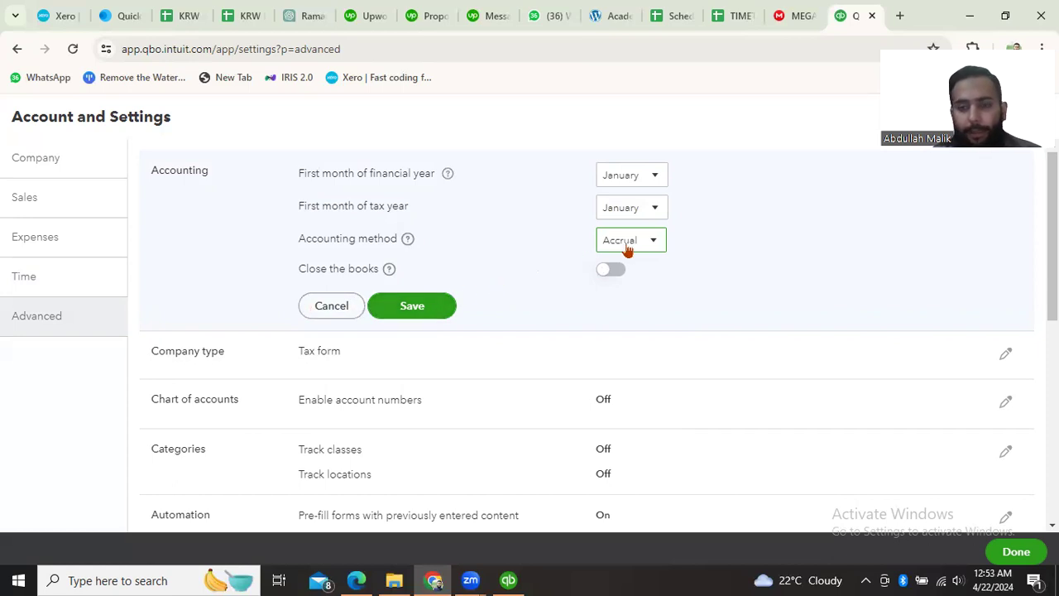
left_click(399, 308)
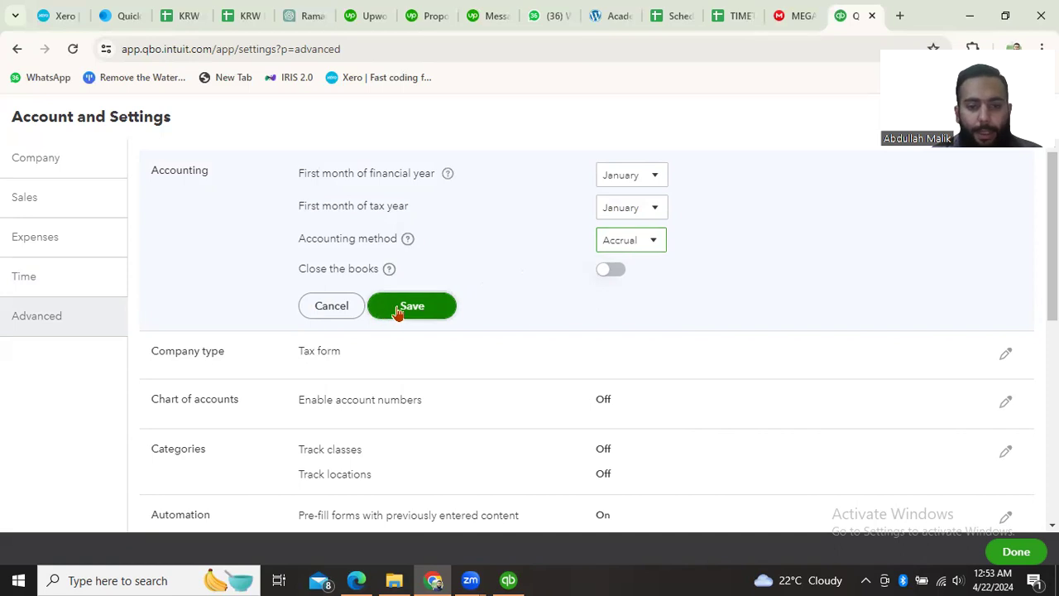
- Set the company type's tax form to Limited liability and save it
scroll(450, 347, "down", 2)
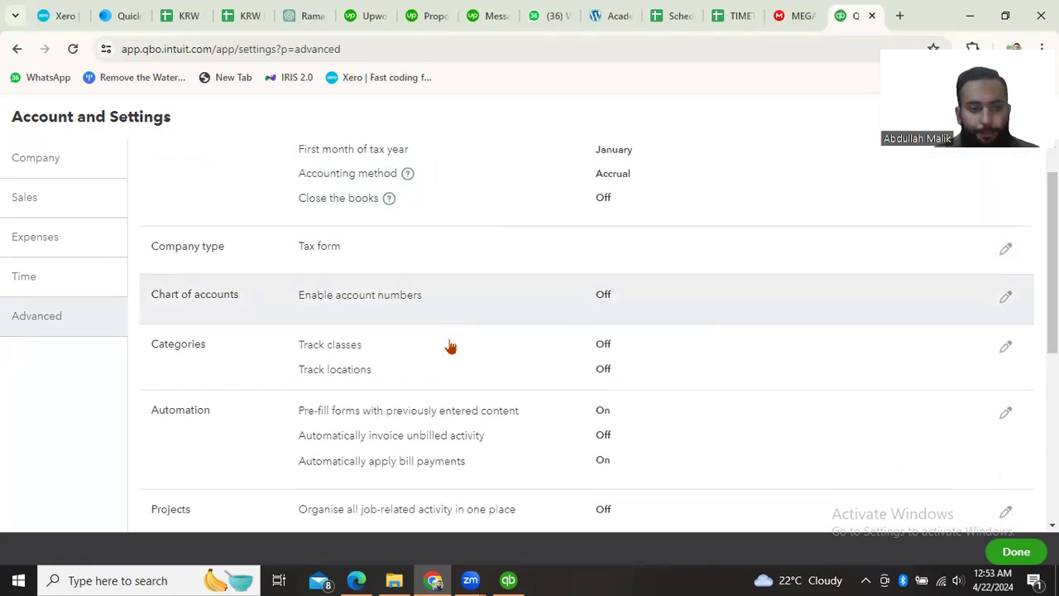
scroll(452, 208, "up", 1)
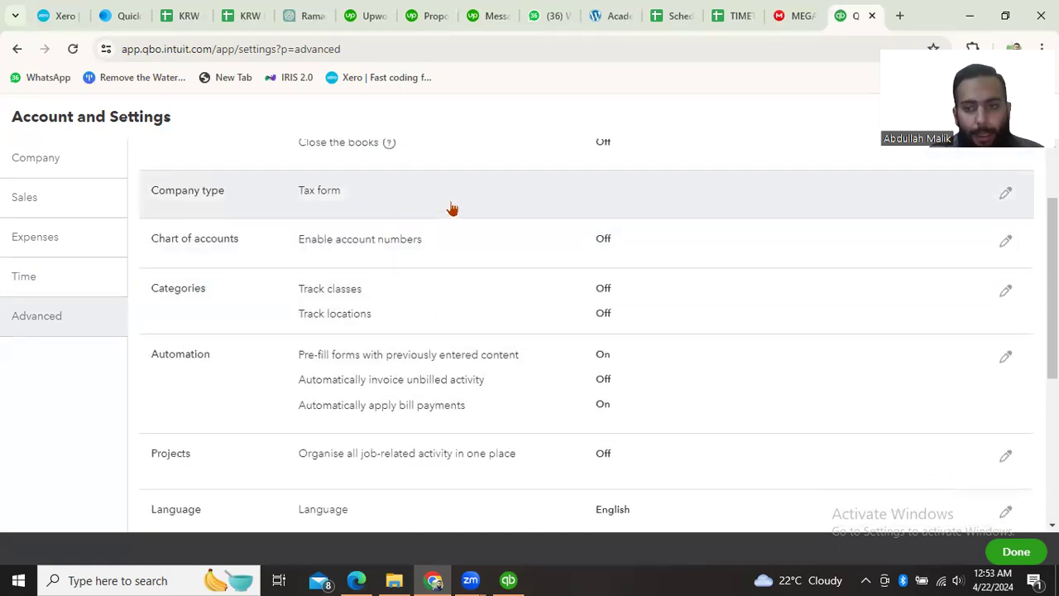
left_click(1003, 240)
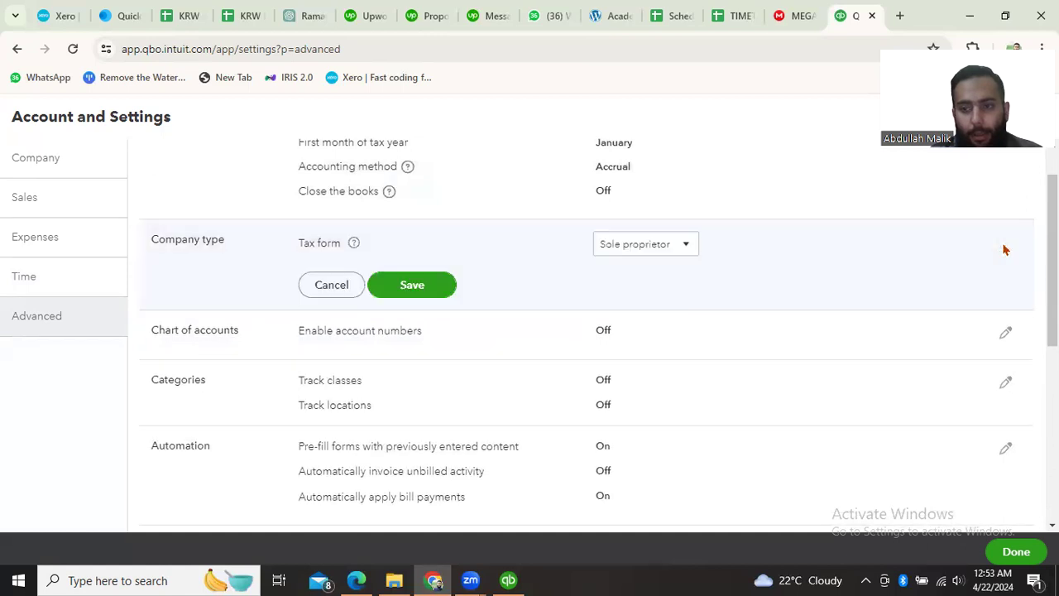
left_click(675, 250)
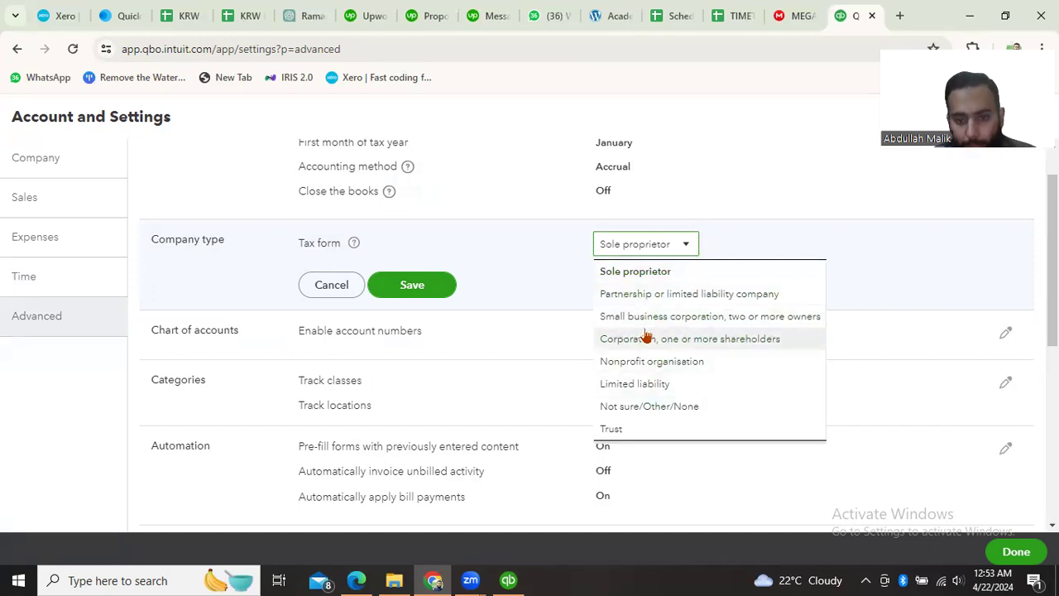
left_click(671, 381)
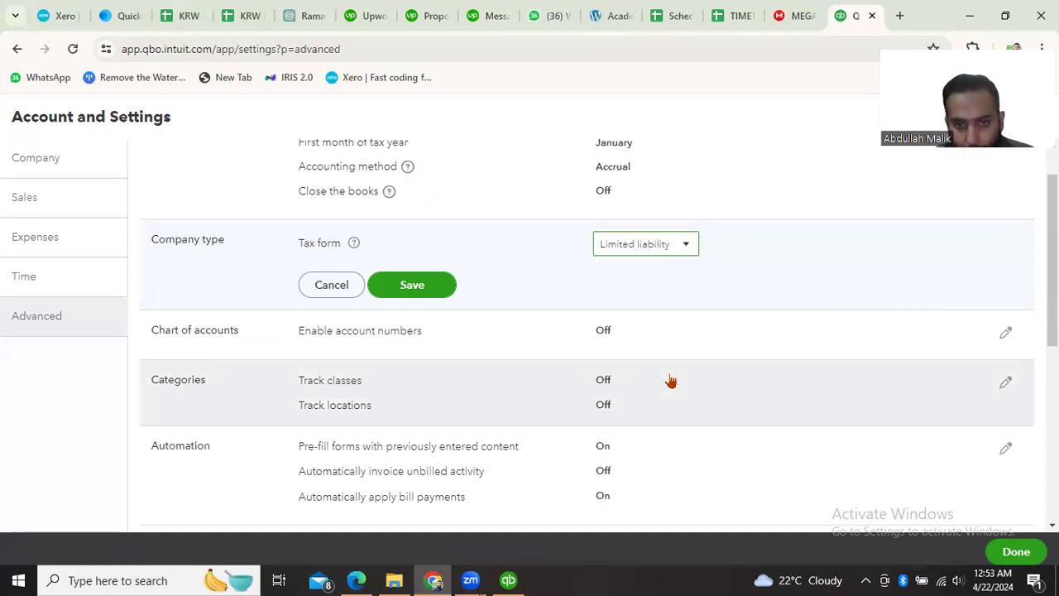
left_click(407, 286)
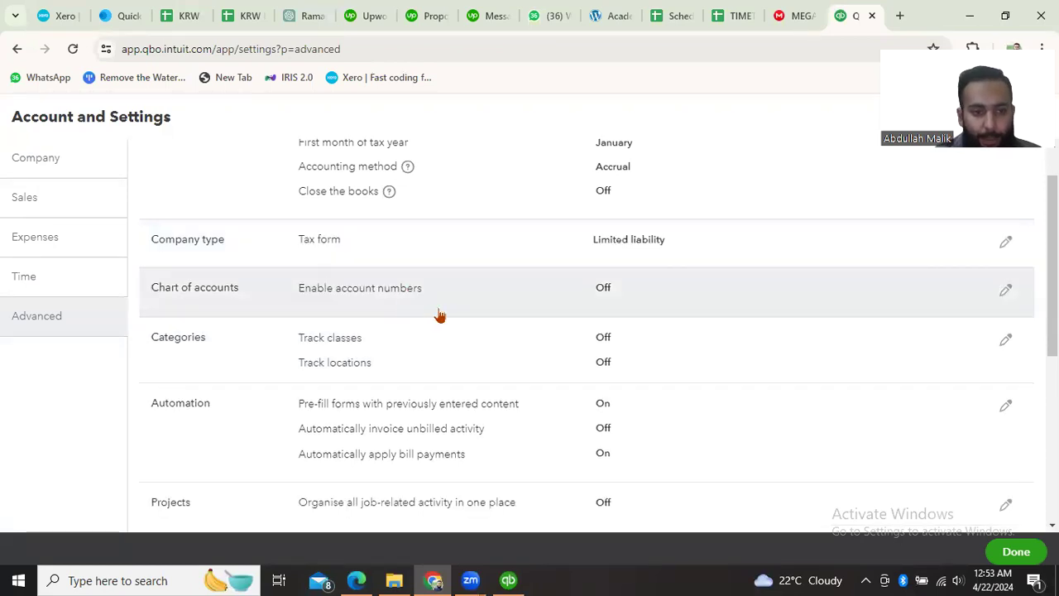
- Review the remaining Advanced settings, from chart of accounts and categories down to currency and other preferences
scroll(438, 314, "down", 2)
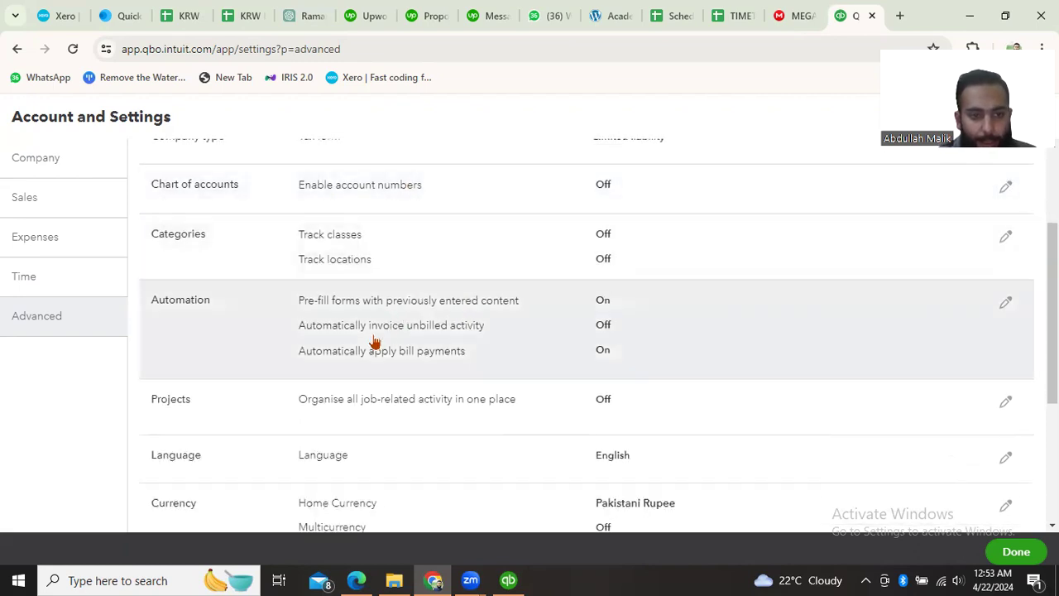
scroll(372, 414, "down", 1)
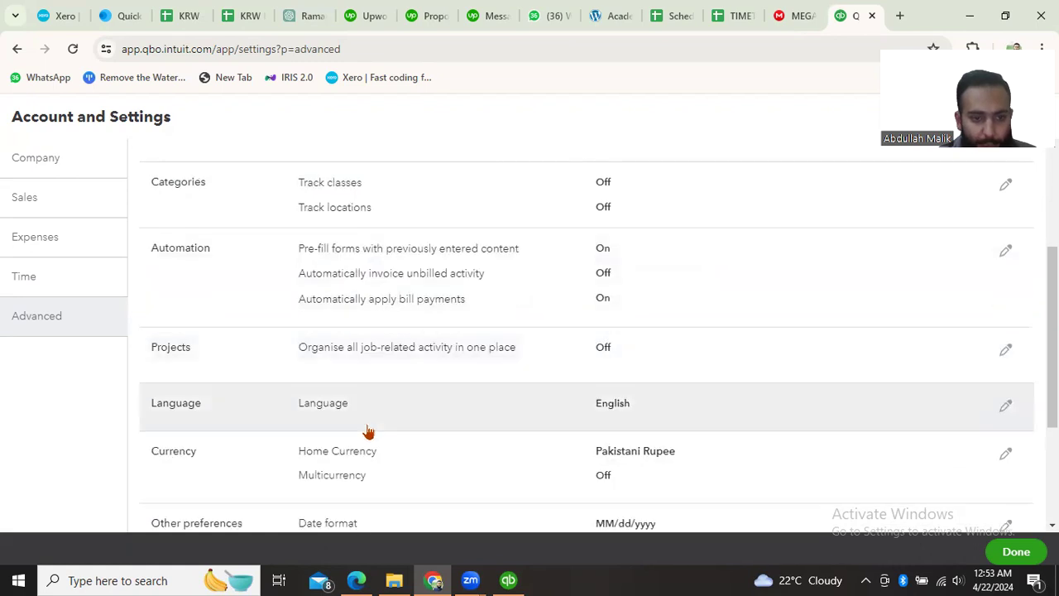
scroll(362, 476, "down", 2)
scroll(347, 454, "down", 2)
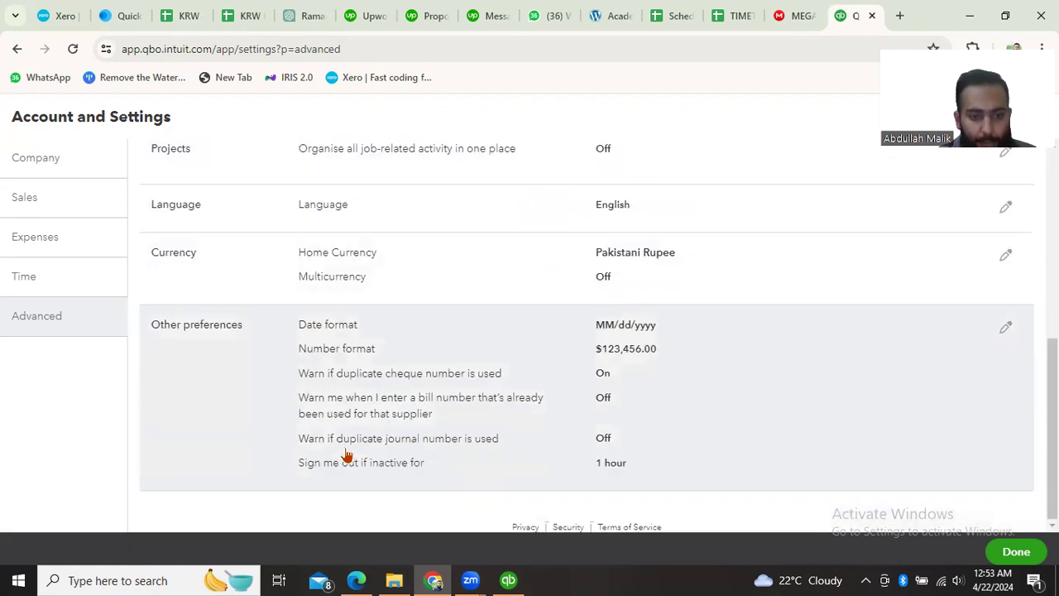
scroll(347, 454, "up", 3)
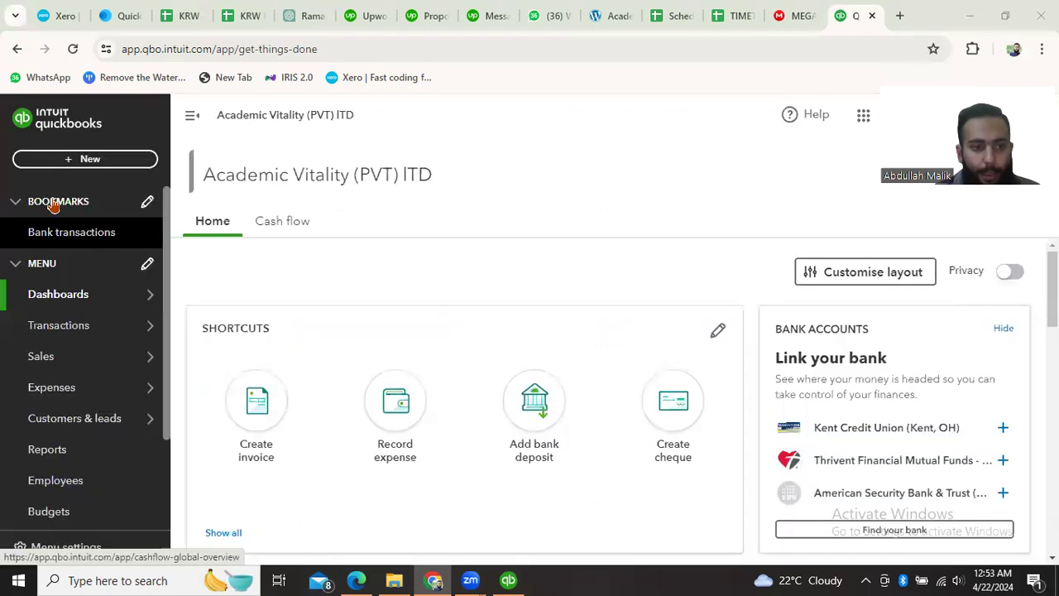
- Open the Home dashboard of the company and look over its shortcuts and overview cards
mouse_move(65, 305)
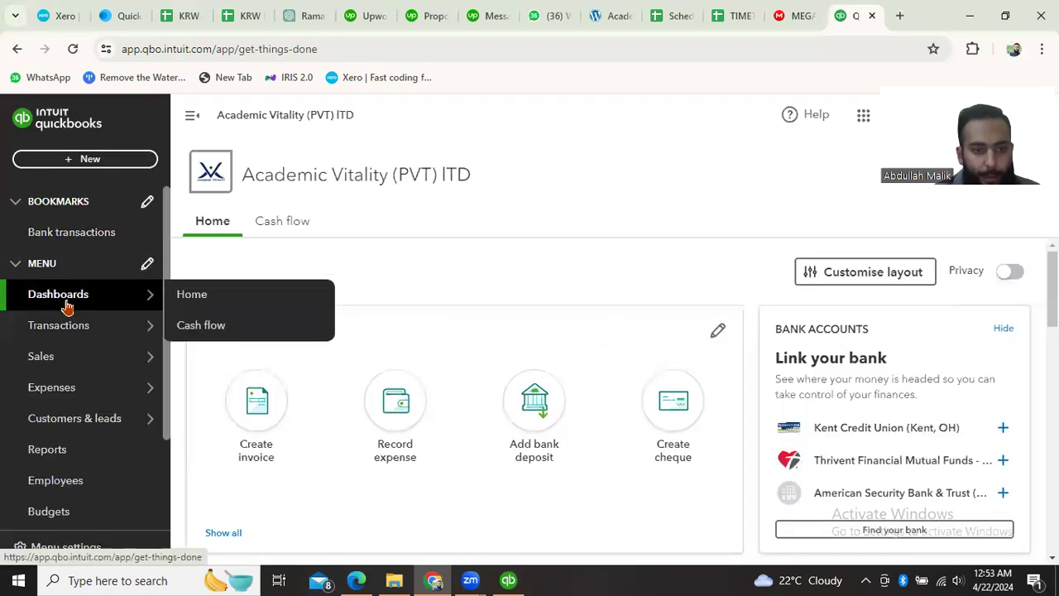
left_click(196, 302)
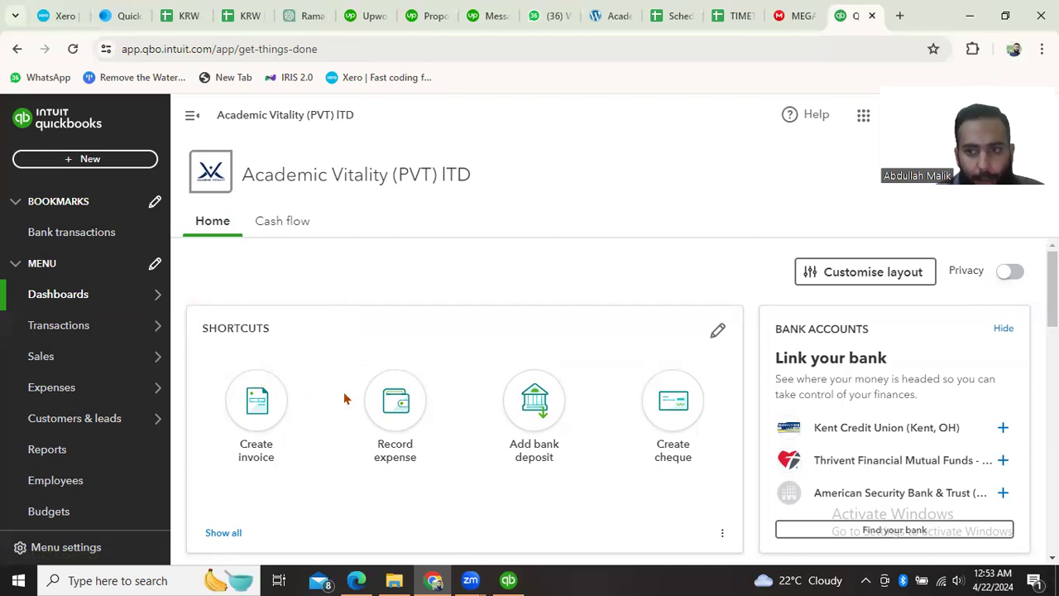
scroll(345, 398, "down", 2)
scroll(317, 347, "up", 1)
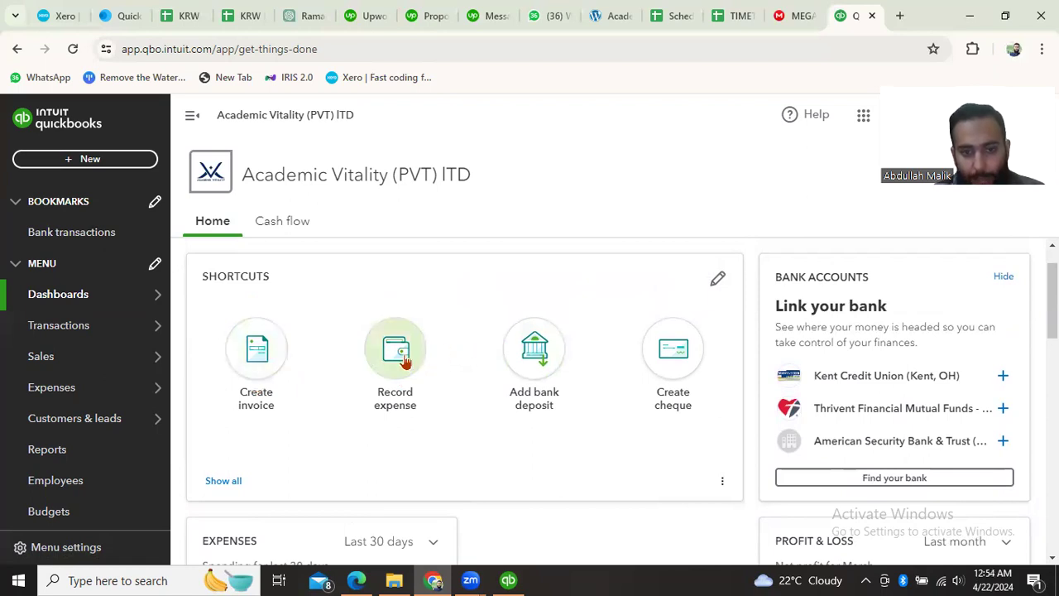
- Set the Profit & Loss card on the Home dashboard to cover the last 30 days
scroll(667, 366, "down", 1)
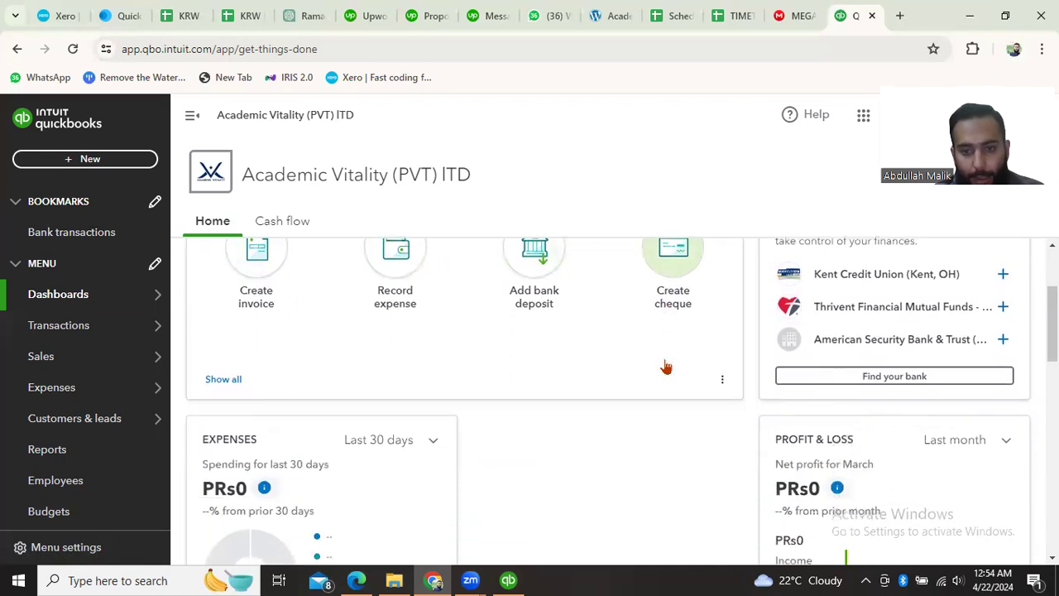
scroll(588, 365, "down", 3)
scroll(589, 366, "up", 3)
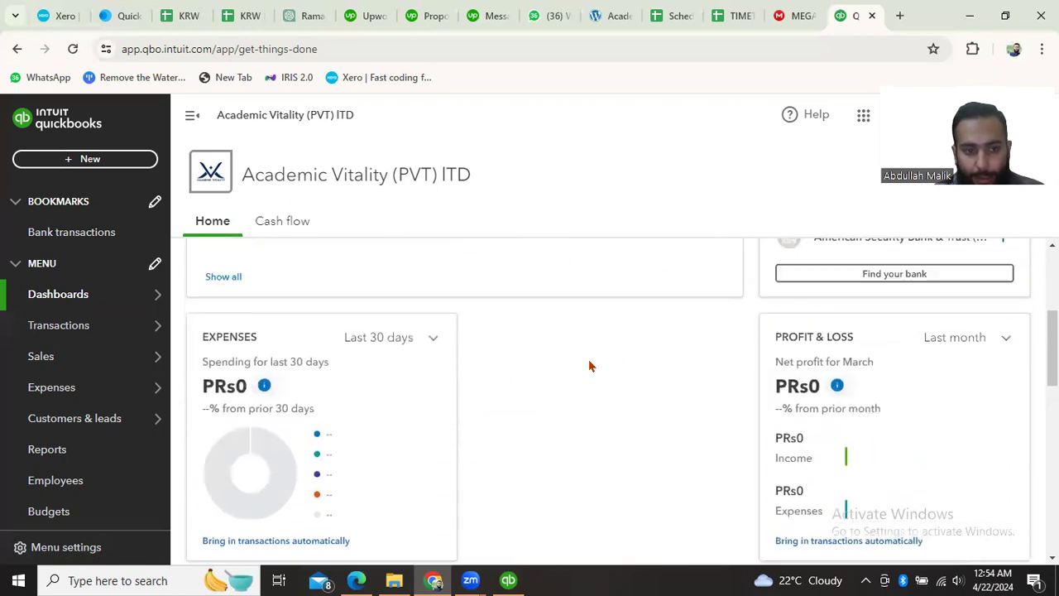
scroll(277, 402, "down", 1)
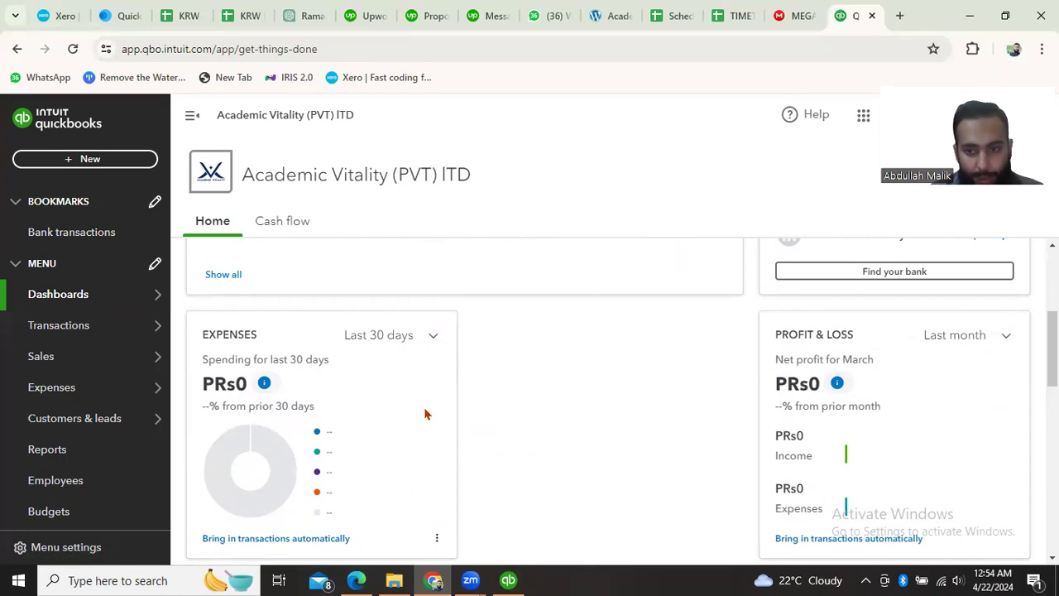
scroll(426, 414, "down", 1)
scroll(426, 413, "up", 1)
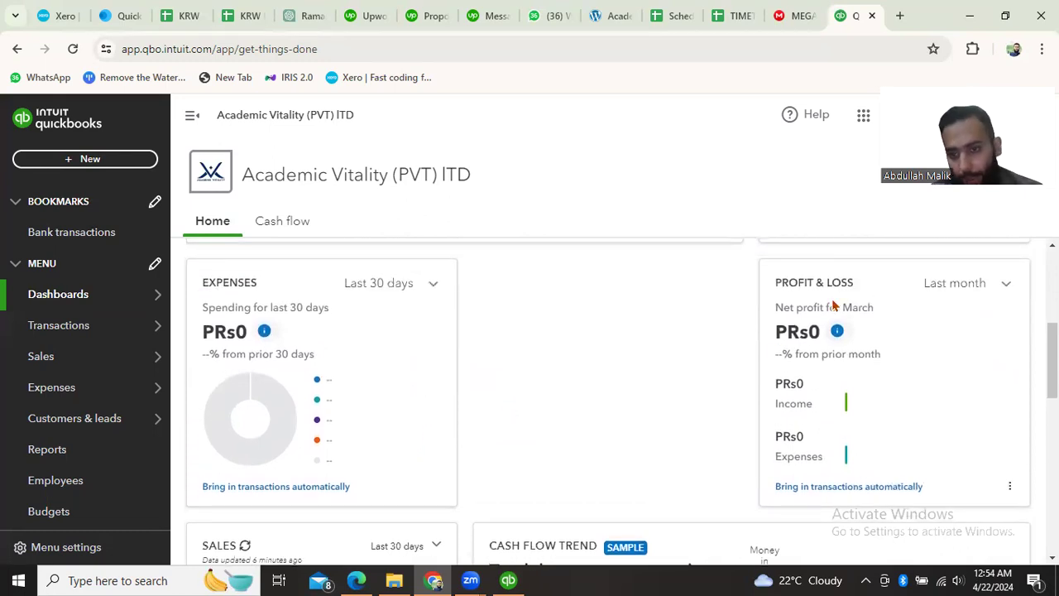
left_click(996, 287)
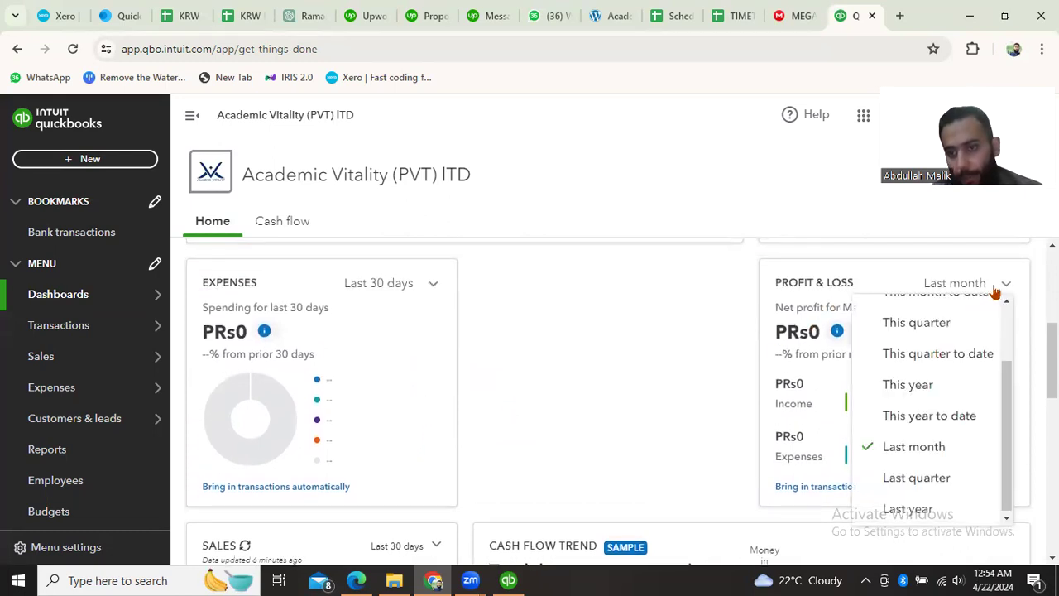
scroll(907, 385, "up", 1)
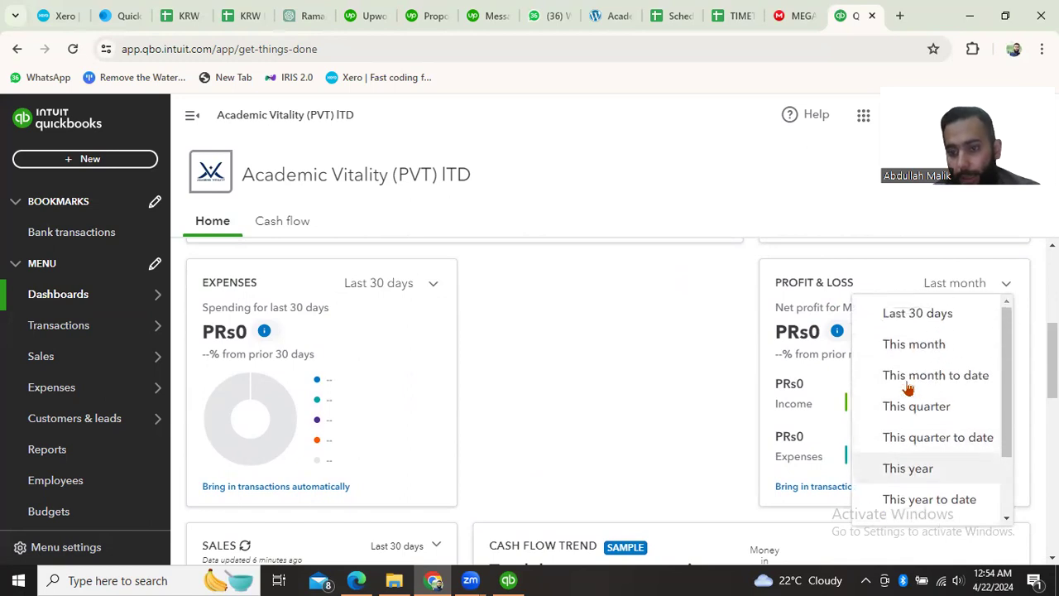
left_click(897, 322)
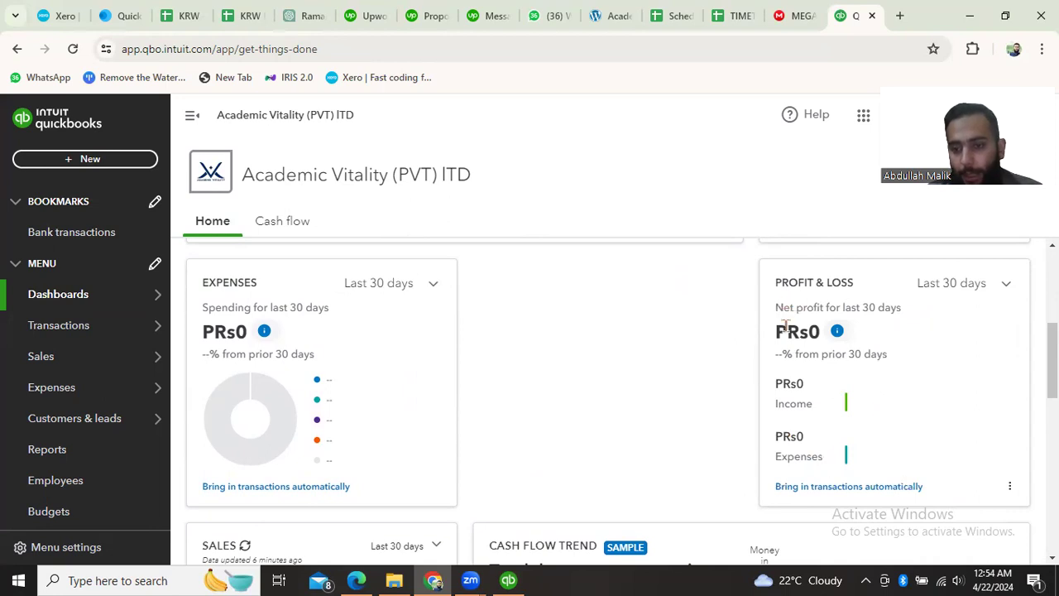
- View the period options of the Sales card, leaving its Last 30 days selection in place
scroll(569, 395, "down", 1)
scroll(570, 396, "down", 3)
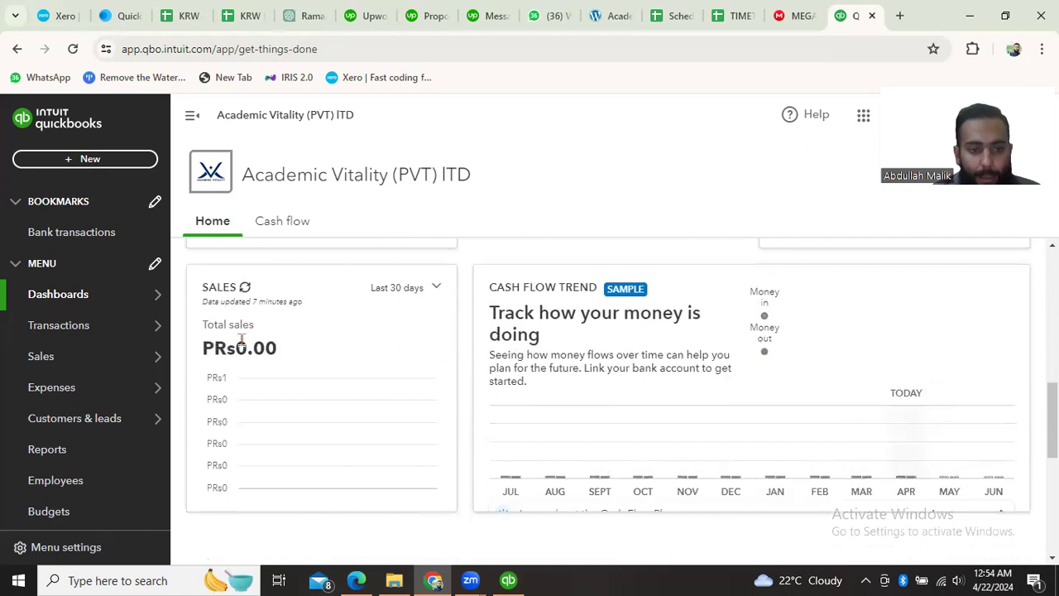
left_click(427, 293)
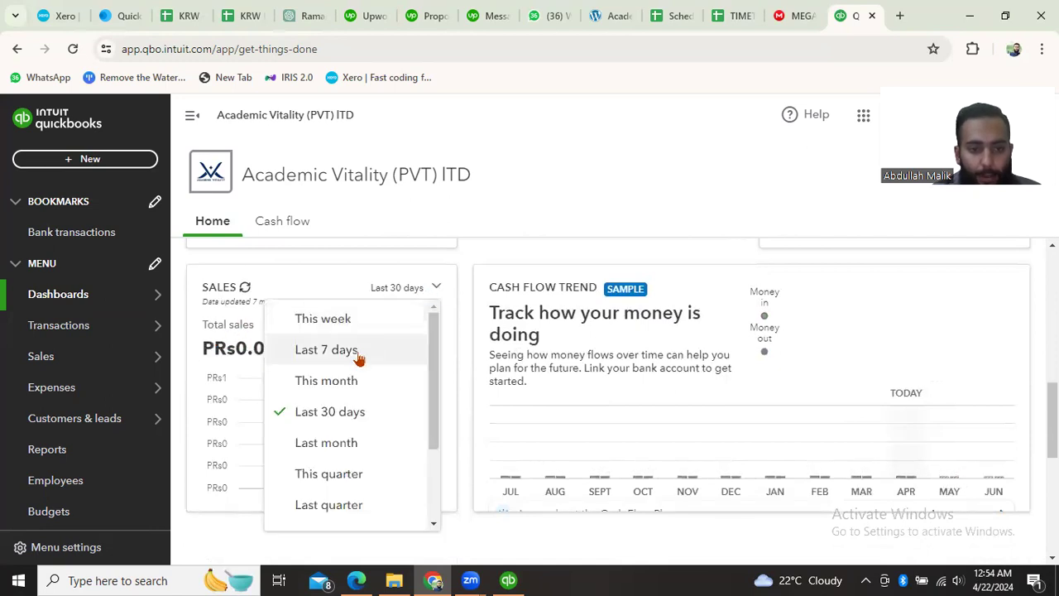
left_click(404, 295)
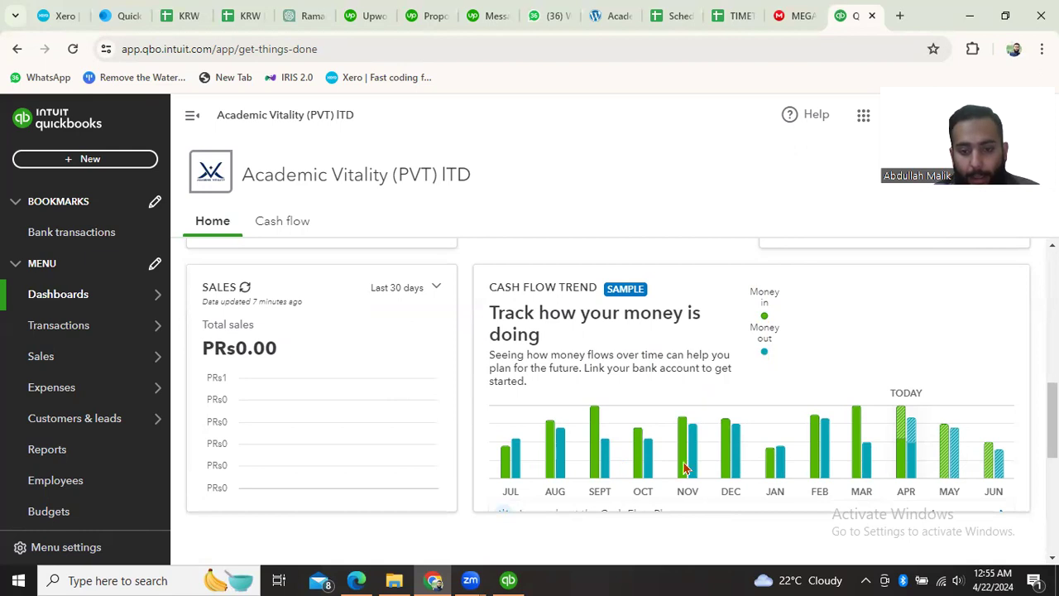
- Look over the dashboard's Suggestions for you section, covering the mobile app tip and the Help & Support card
scroll(685, 468, "down", 4)
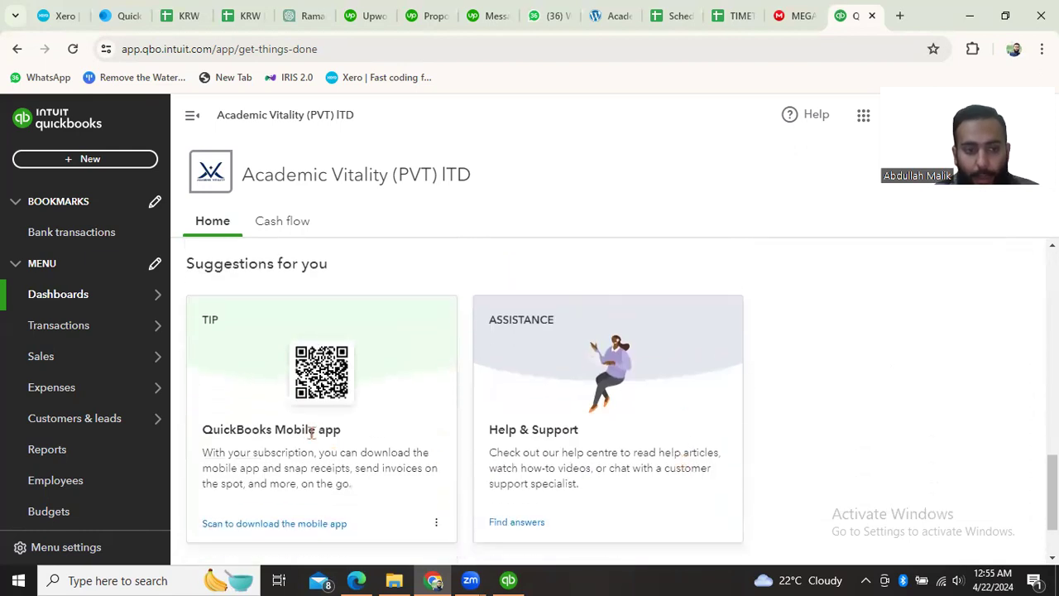
scroll(314, 427, "down", 1)
scroll(314, 427, "up", 1)
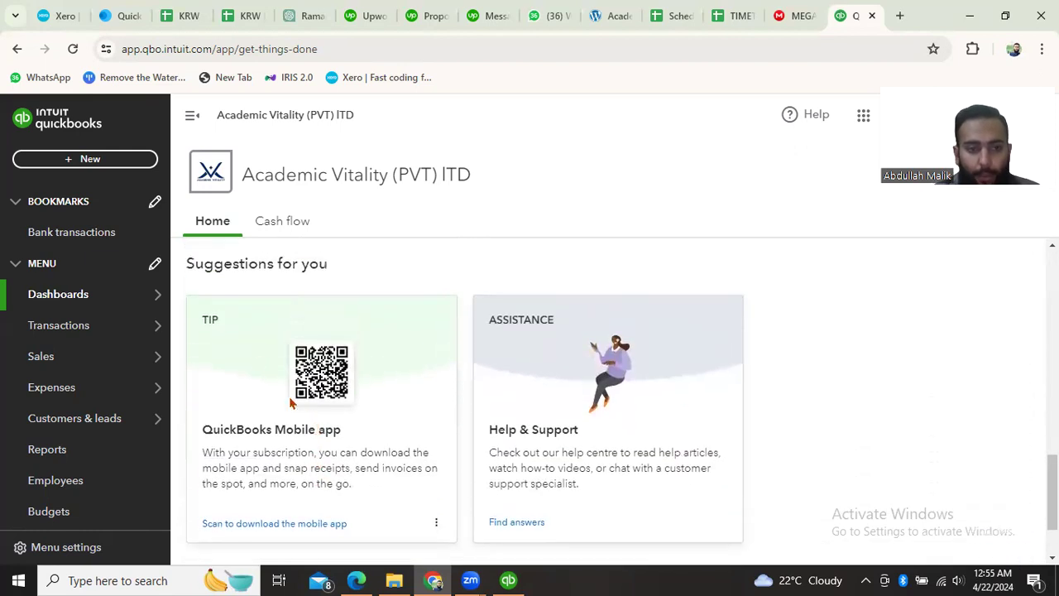
scroll(278, 410, "down", 1)
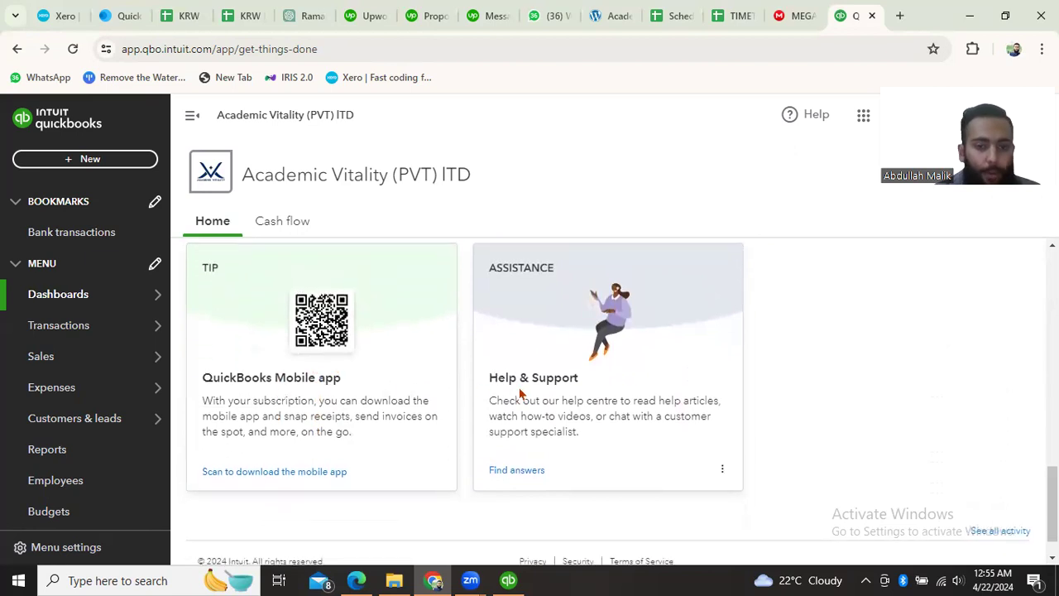
scroll(571, 429, "down", 1)
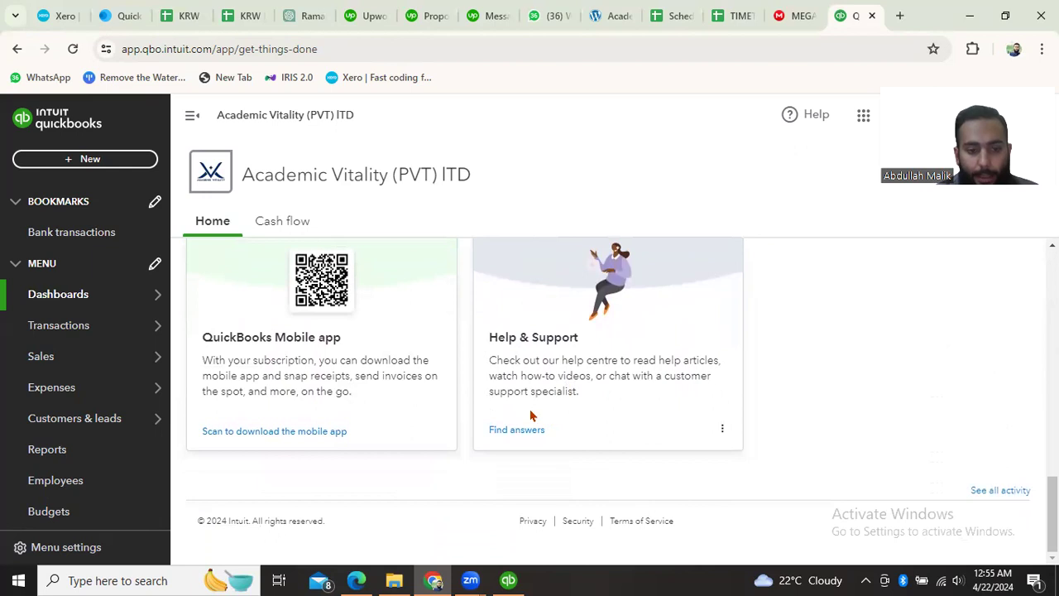
scroll(531, 415, "up", 10)
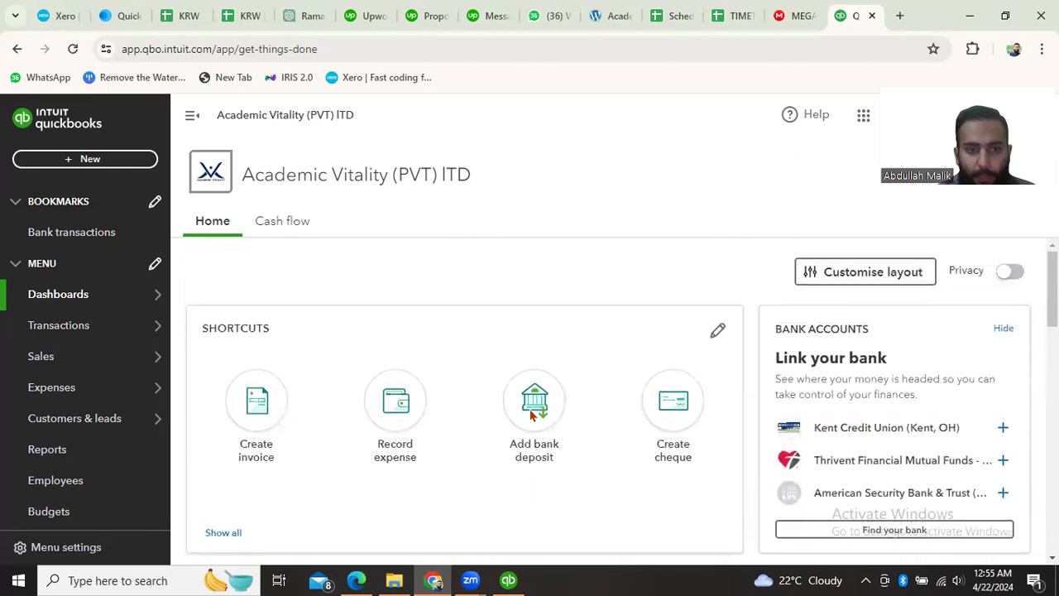
- Open the Cash flow dashboard and examine its current cash balance, Money in and Money out cards
left_click(283, 227)
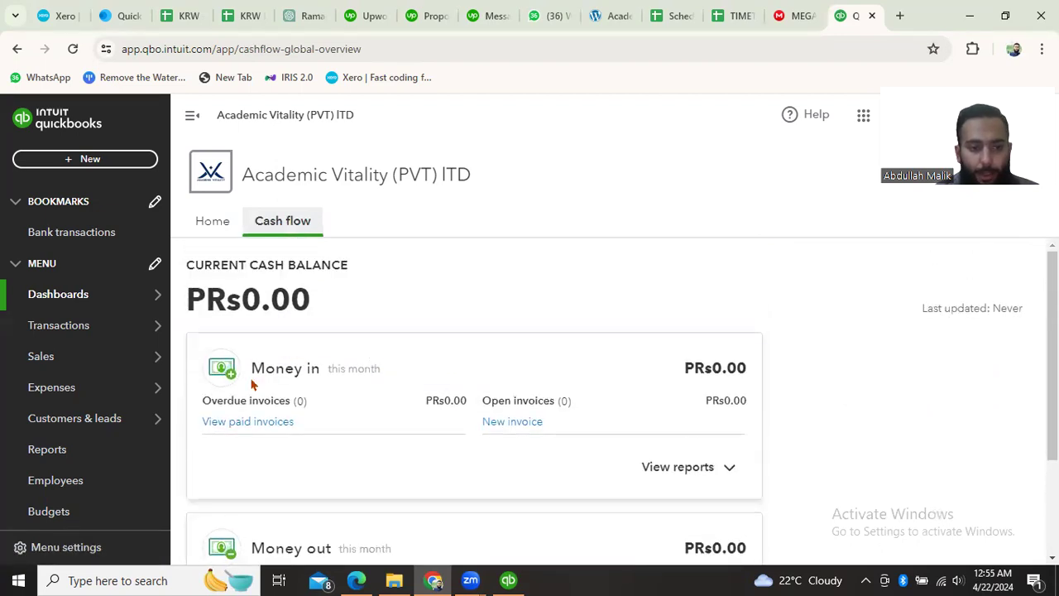
scroll(357, 409, "down", 1)
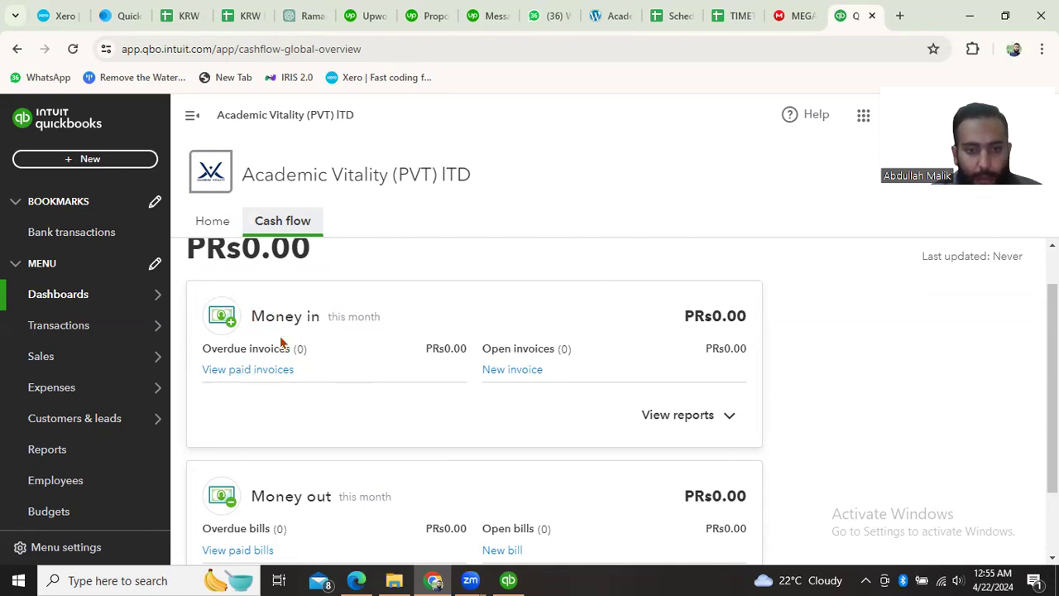
scroll(424, 388, "down", 1)
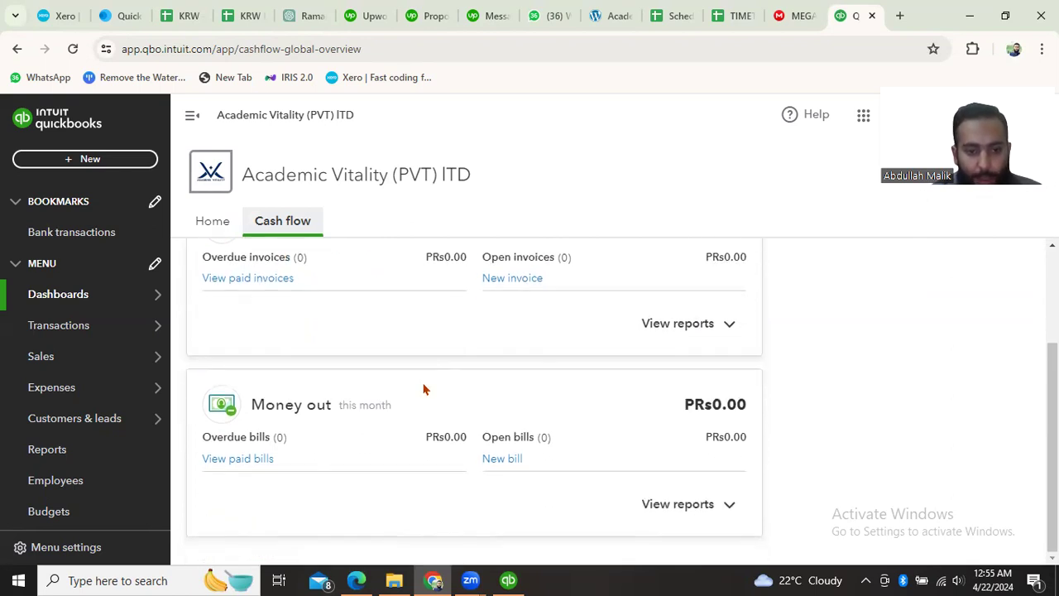
scroll(337, 417, "up", 2)
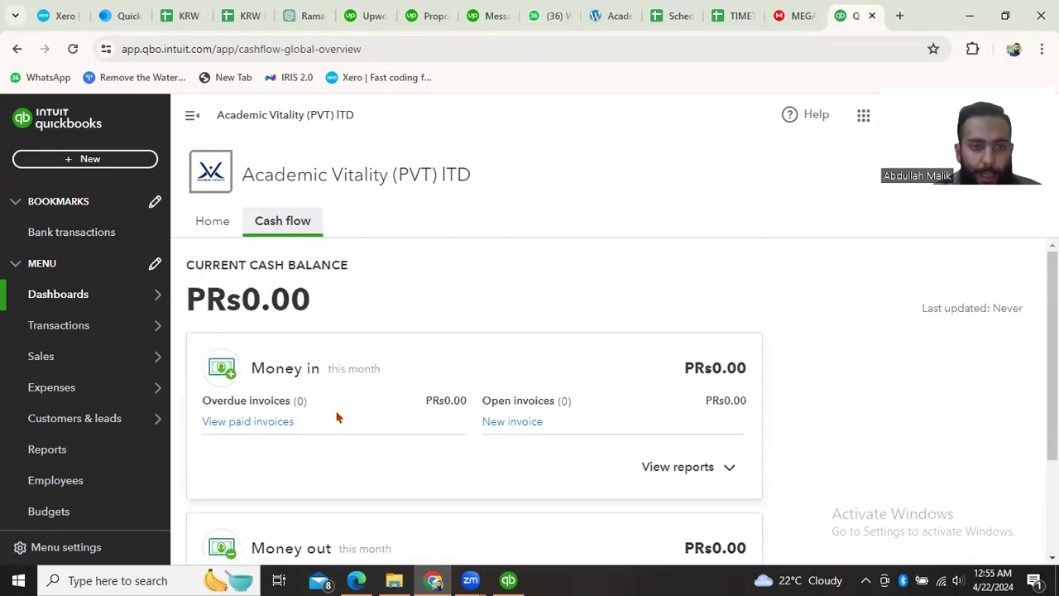
- Return from the Cash flow overview to the Home dashboard
left_click(74, 299)
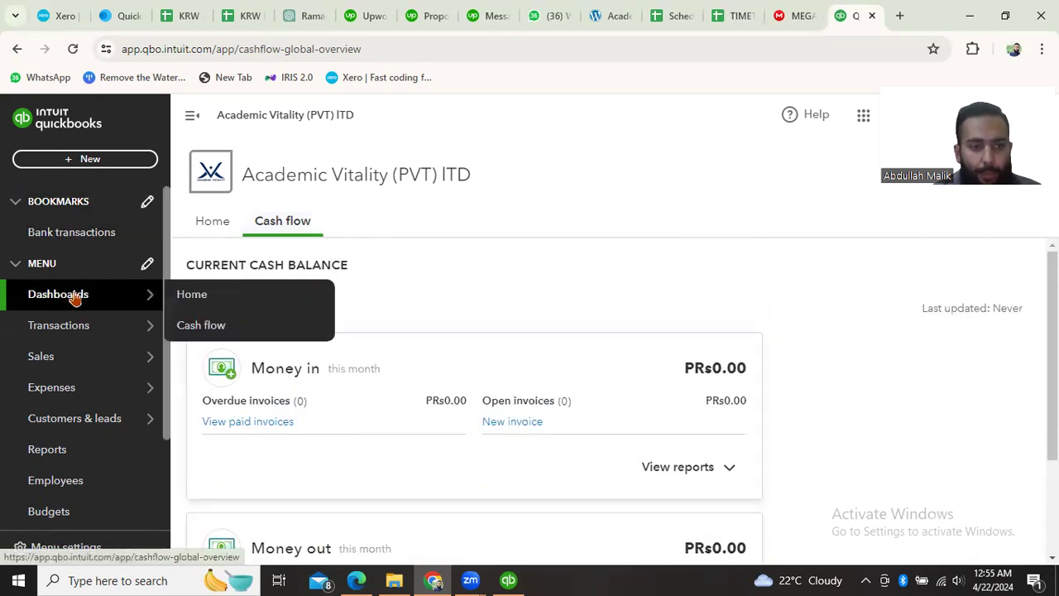
mouse_move(94, 300)
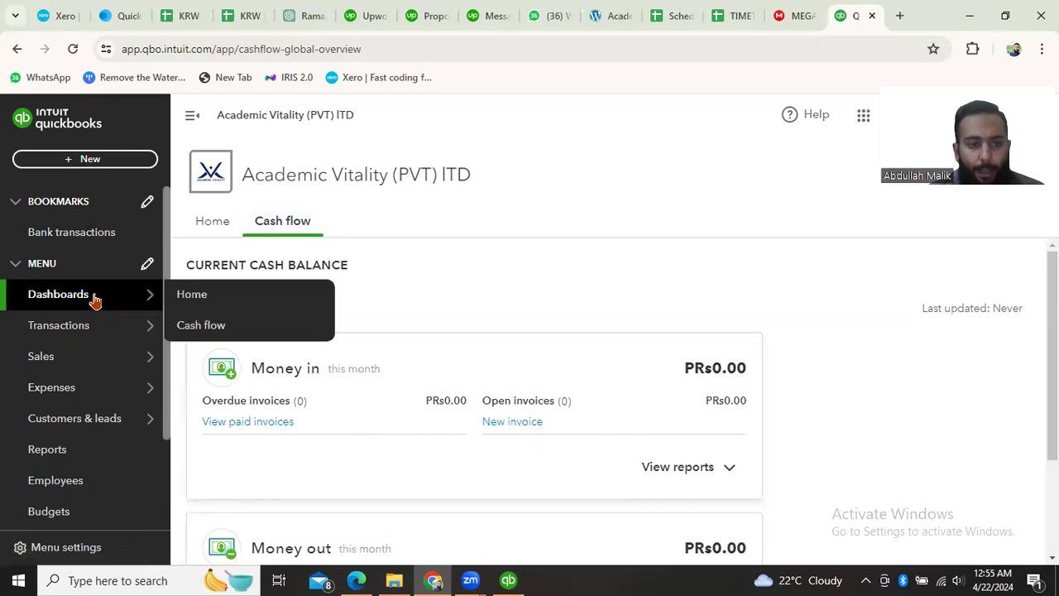
left_click(203, 298)
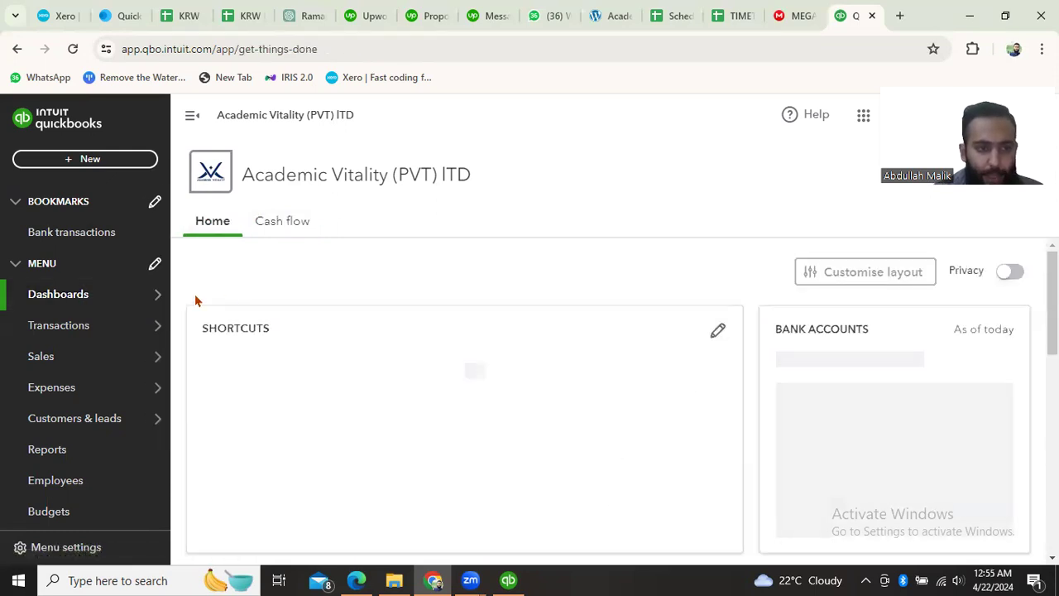
- Open the bookmarked Bank transactions page and start connecting a bank or credit card account
mouse_move(166, 299)
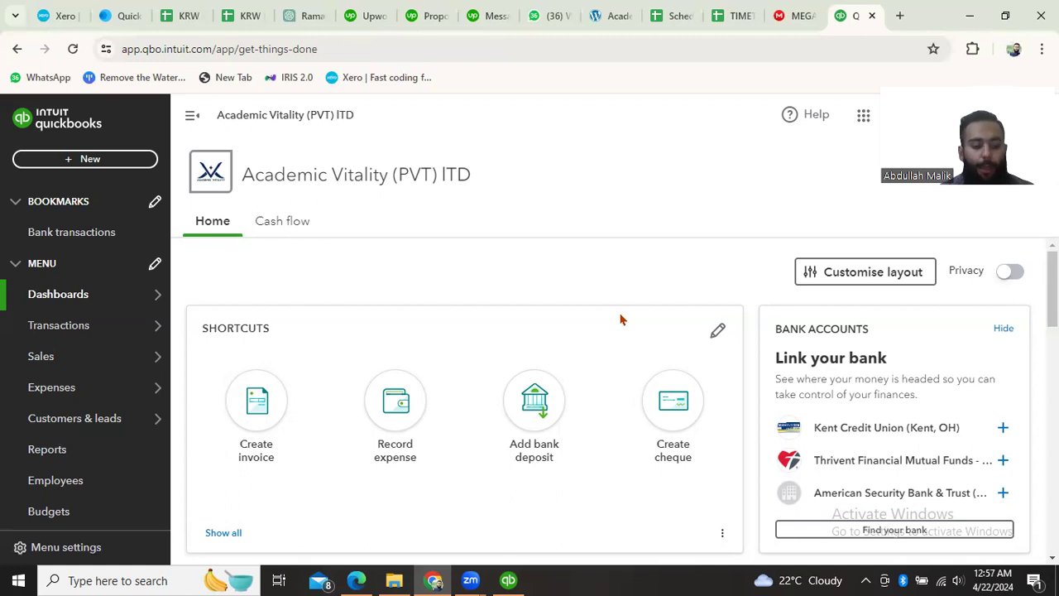
mouse_move(76, 301)
left_click(68, 237)
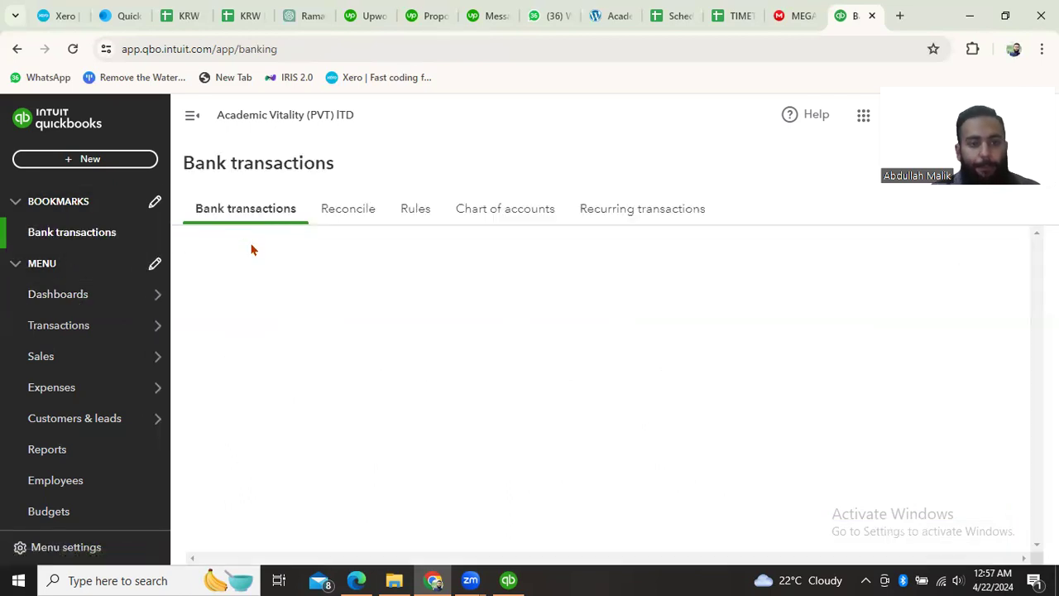
scroll(512, 405, "down", 3)
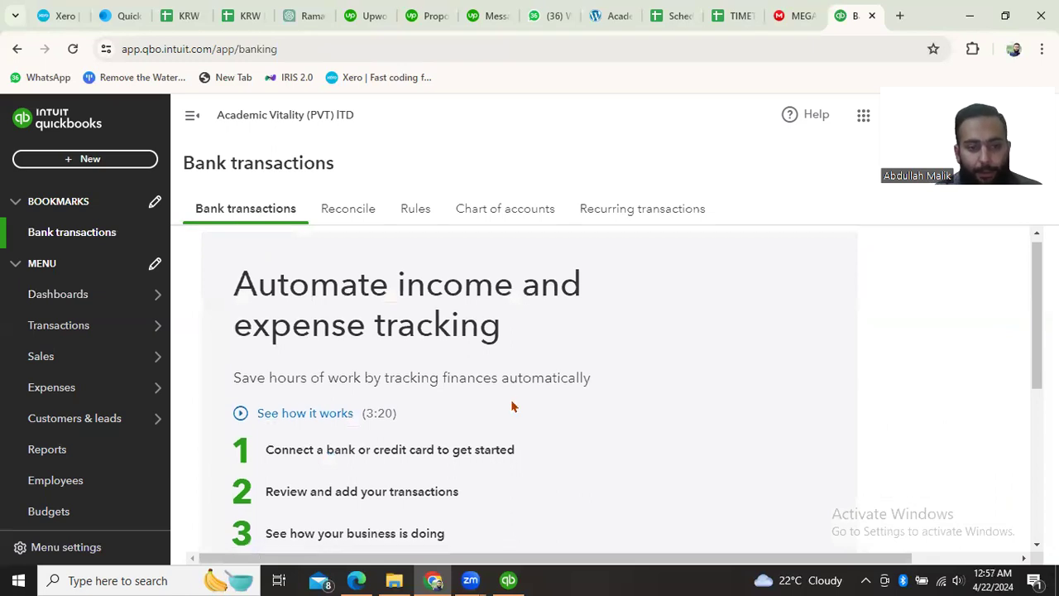
scroll(406, 406, "up", 3)
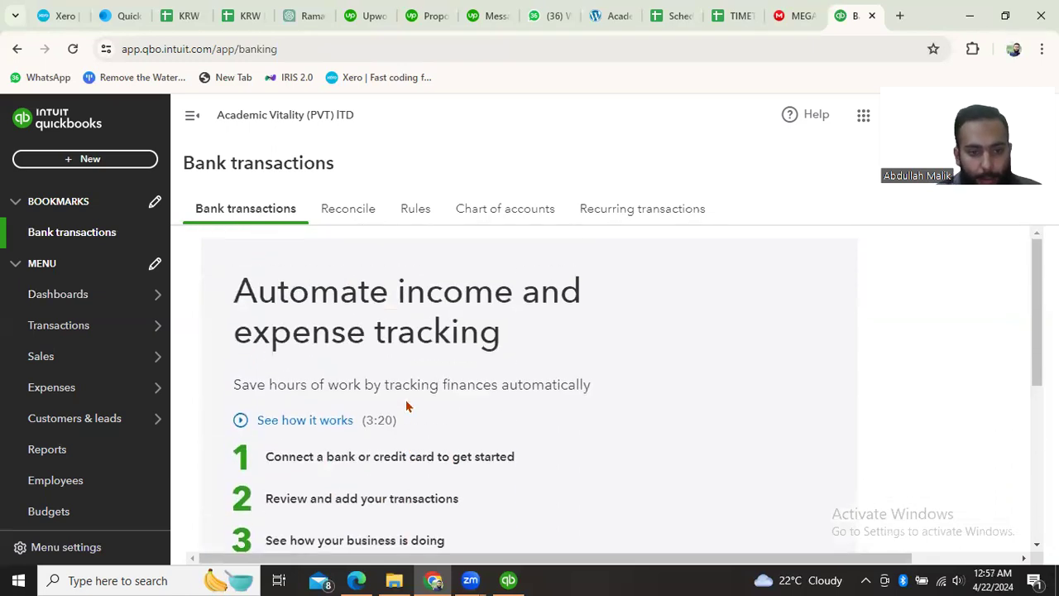
scroll(406, 407, "down", 2)
left_click(309, 466)
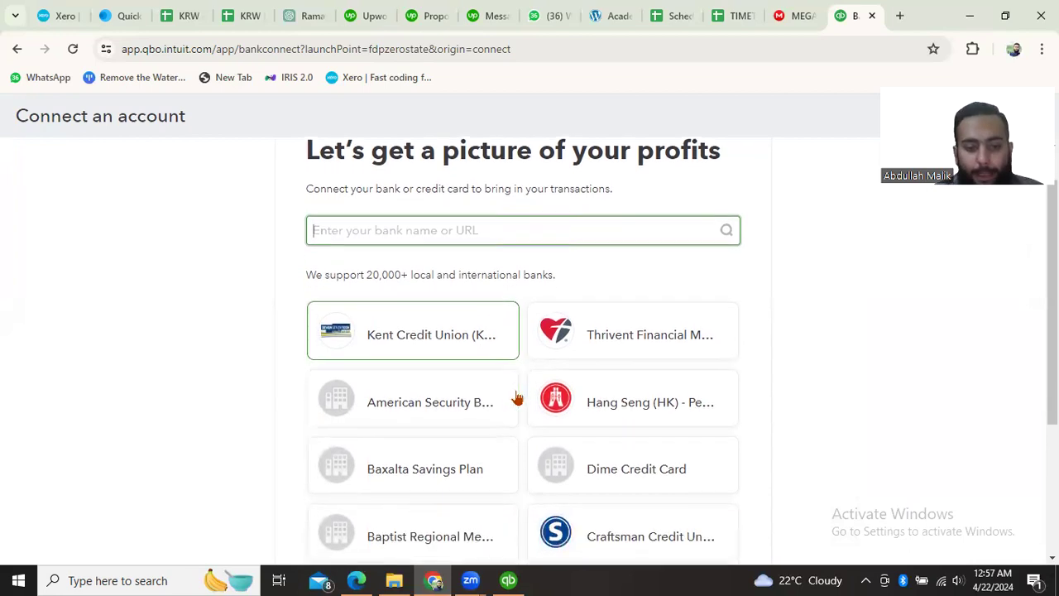
- Browse the suggested banks, search the bank list for "cha" and clear the search
scroll(517, 399, "down", 3)
scroll(515, 397, "up", 1)
scroll(585, 384, "up", 1)
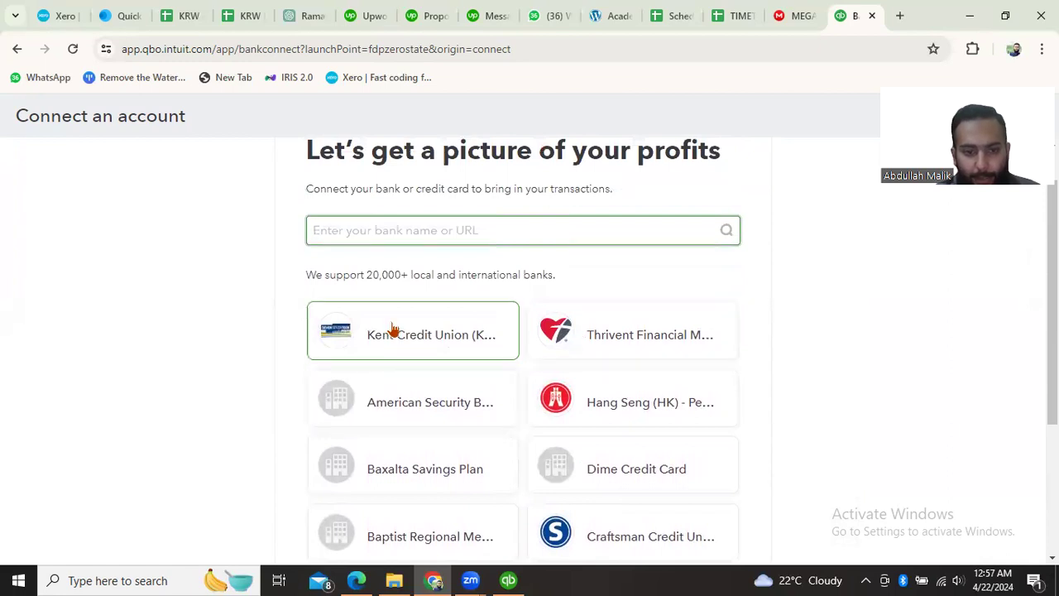
scroll(339, 414, "up", 1)
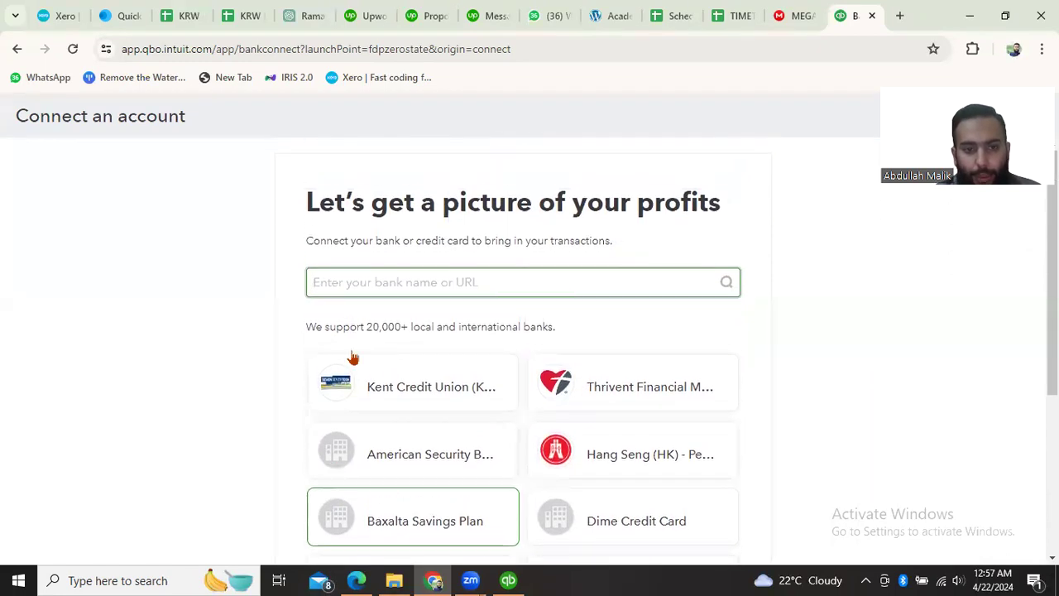
type("cha")
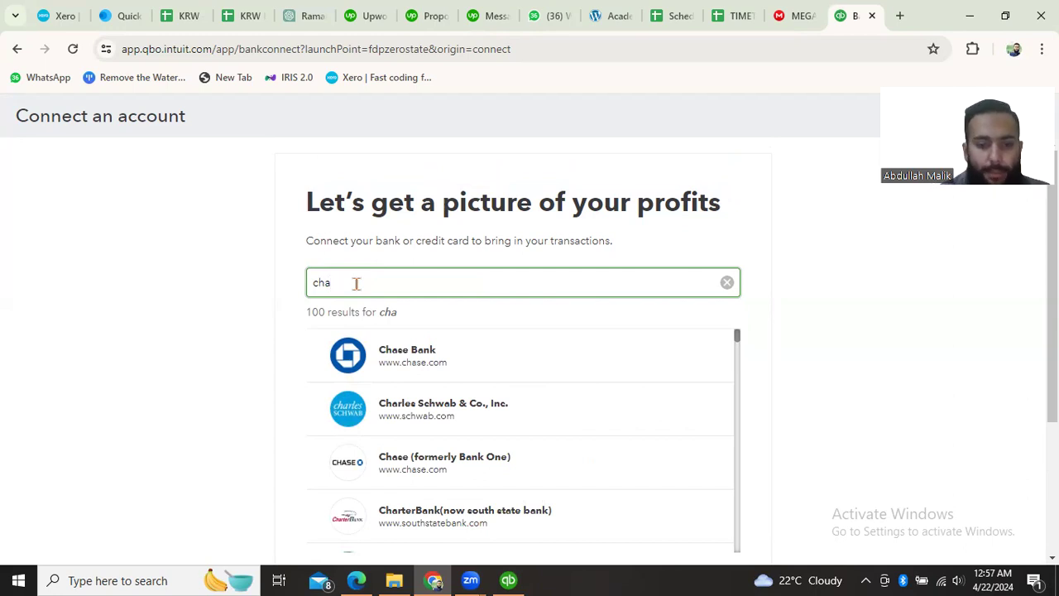
key("BackSpace")
key("BackSpace")
key("BackSpace")
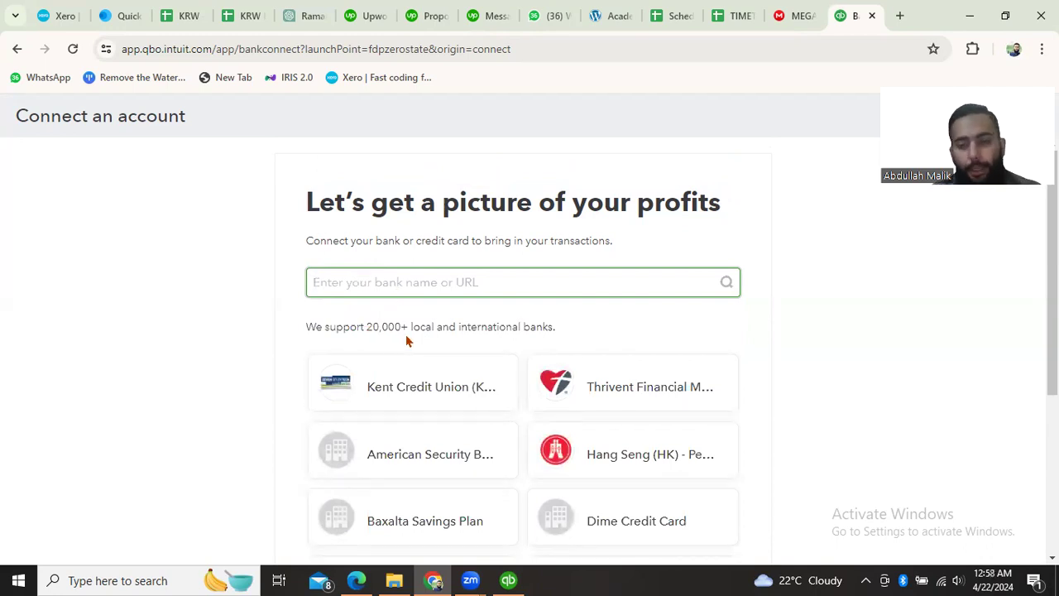
- Search the supported banks for "allied bank" and look through the results
type("allied")
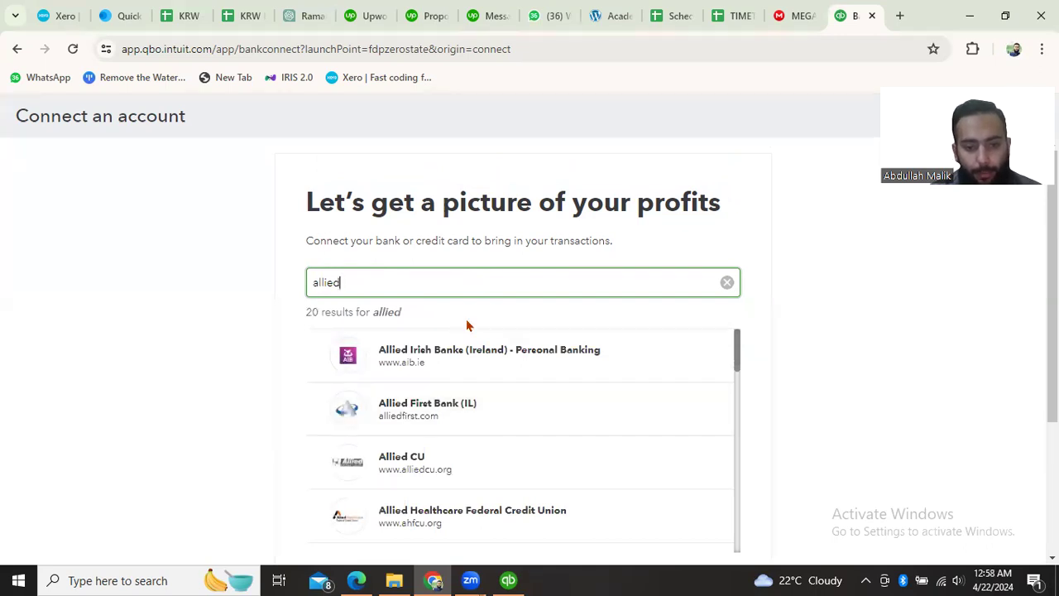
type(" bank")
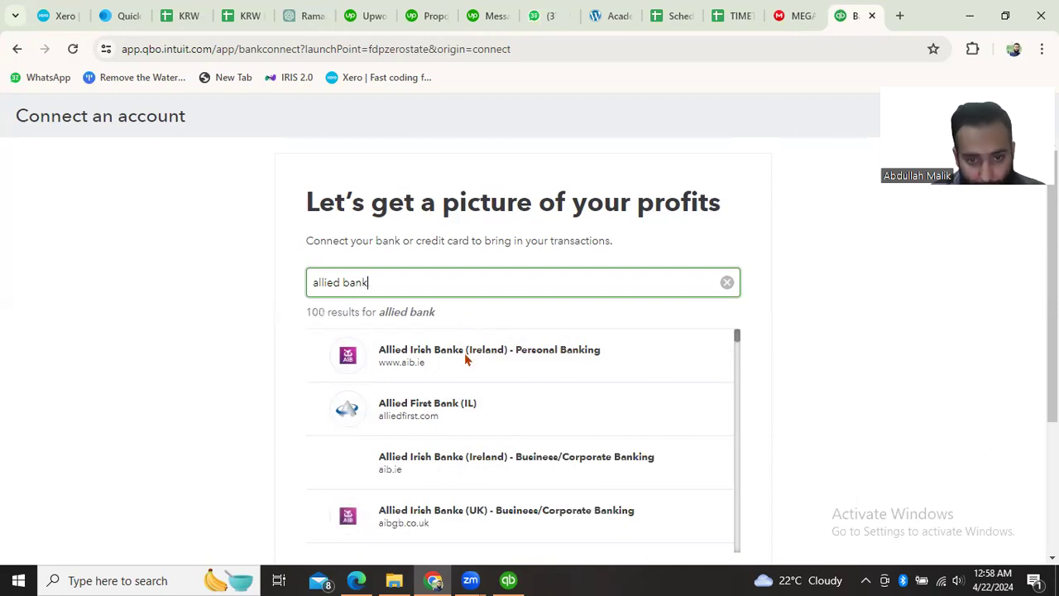
scroll(474, 419, "down", 2)
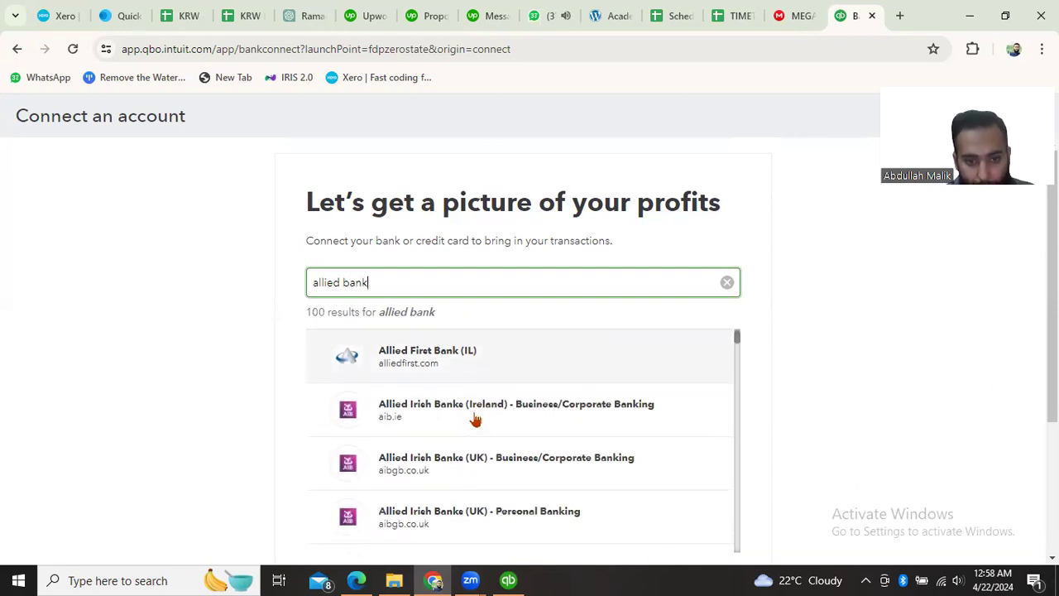
scroll(493, 429, "down", 8)
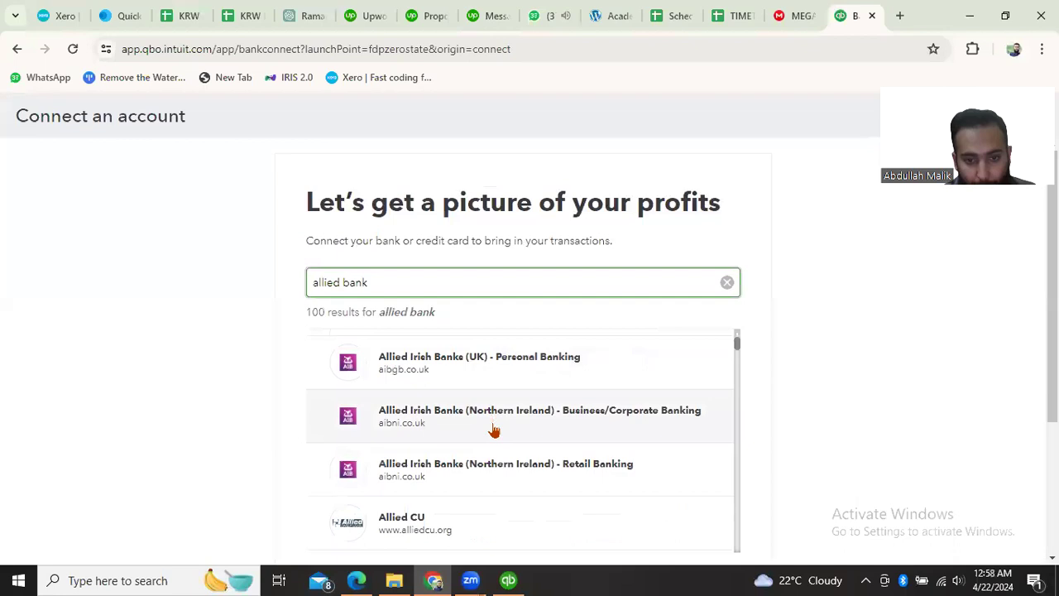
- Search the supported banks for "chase" instead and try to connect Chase Bank
scroll(493, 429, "up", 10)
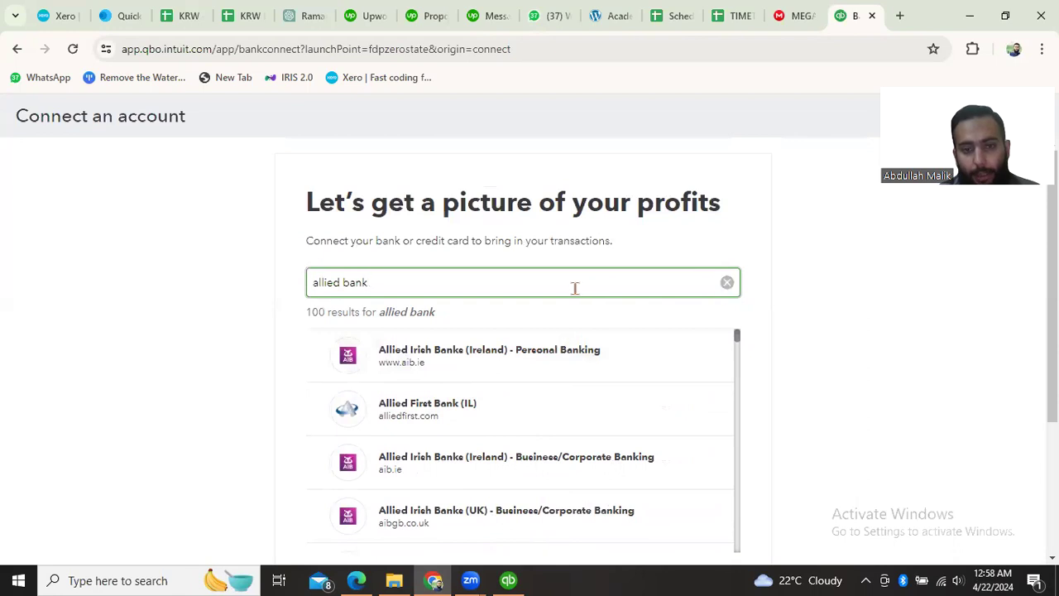
key("BackSpace")
key("BackSpace")
key("BackSpace")
key("BackSpace")
key("BackSpace")
key("BackSpace")
key("BackSpace")
key("BackSpace")
key("BackSpace")
key("BackSpace")
key("BackSpace")
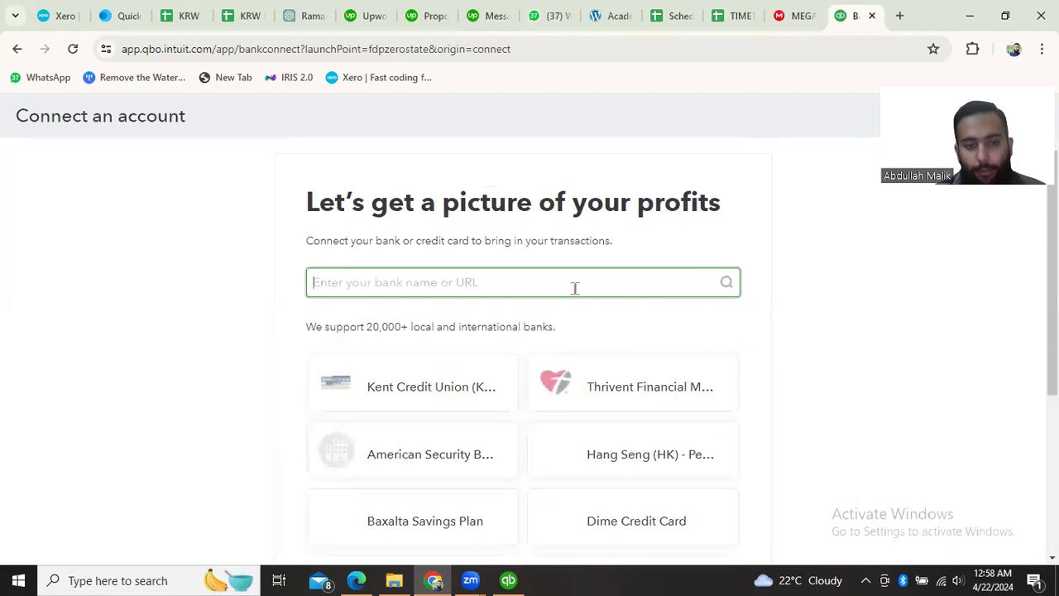
type("chase")
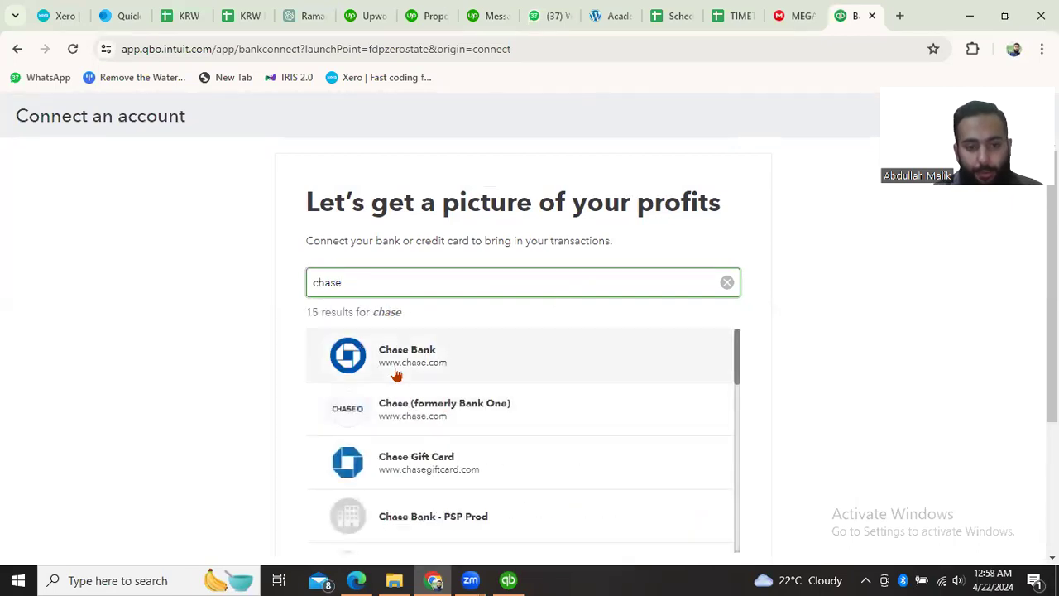
left_click(395, 375)
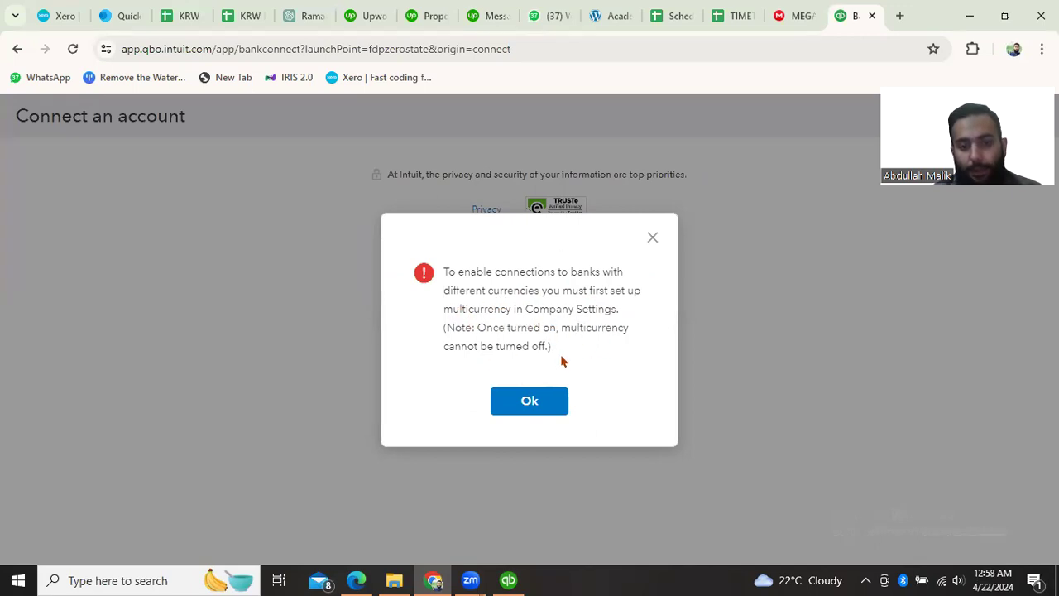
left_click(654, 242)
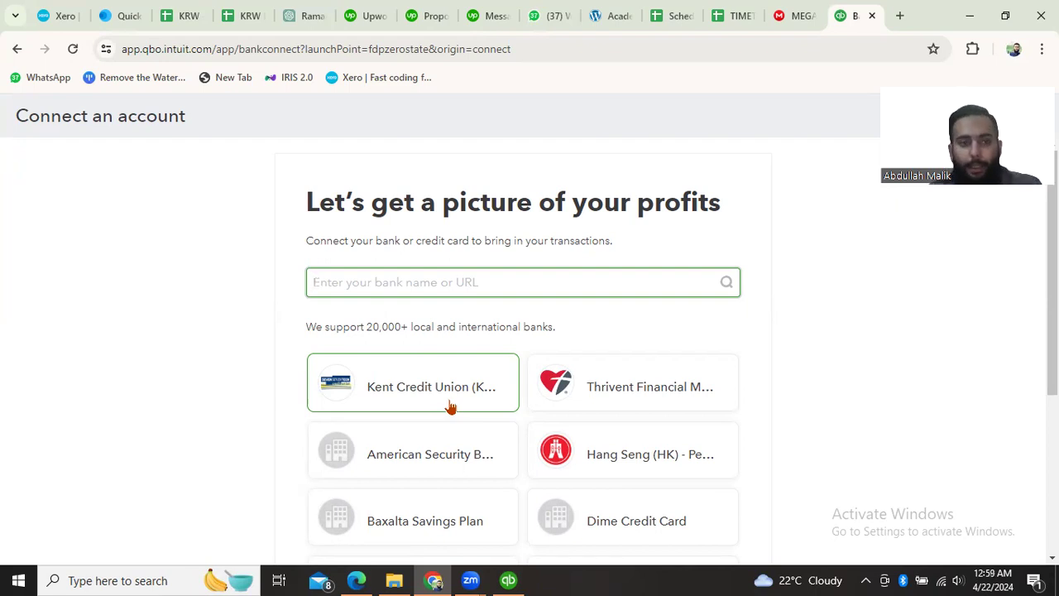
- Look through the suggested banks and leave the account connection page for Bank transactions
scroll(355, 281, "down", 3)
scroll(355, 281, "up", 3)
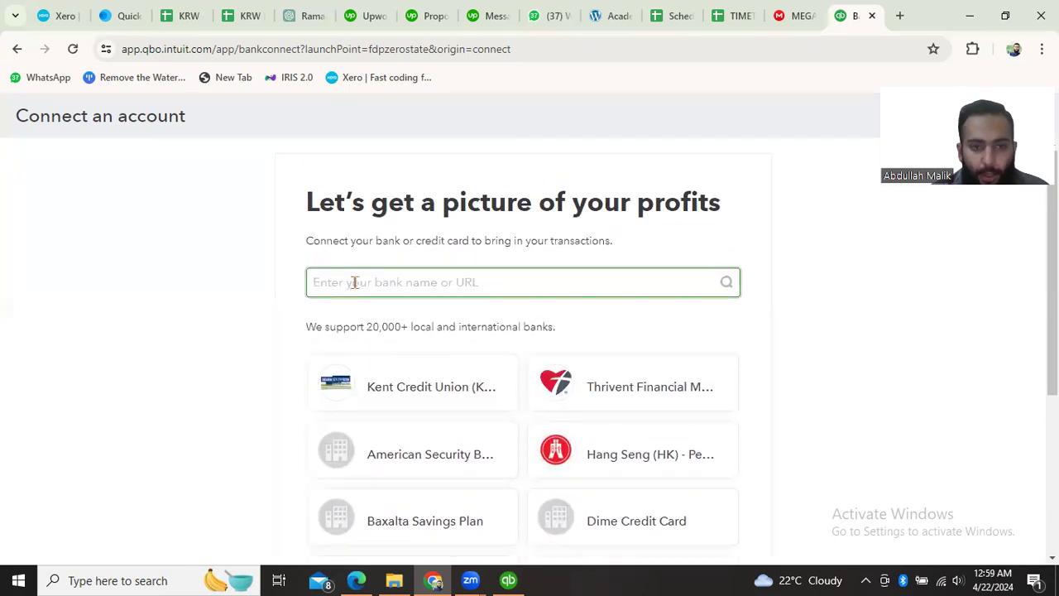
scroll(210, 214, "down", 3)
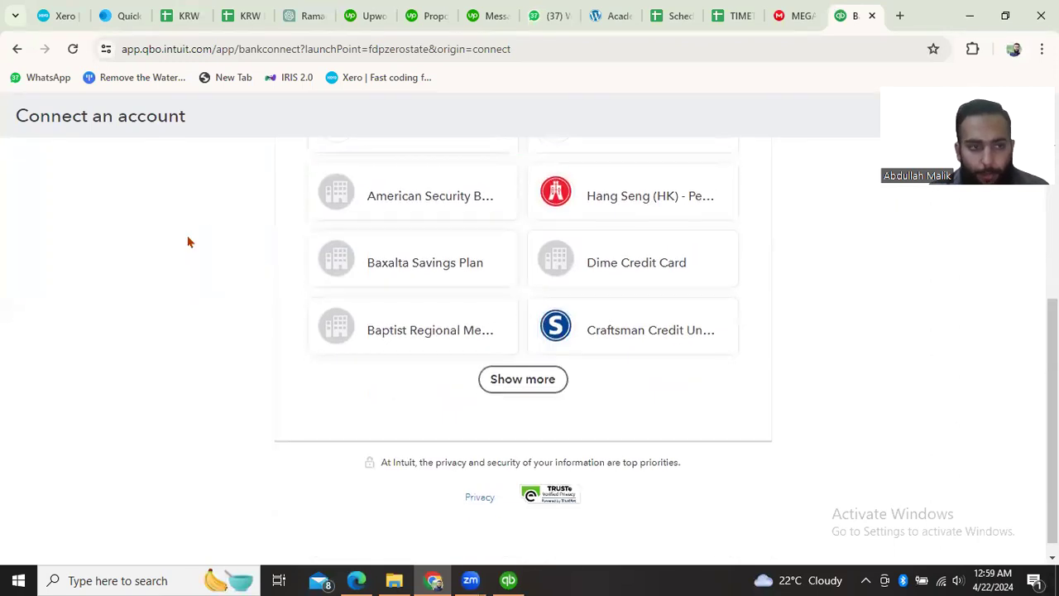
scroll(182, 227, "up", 3)
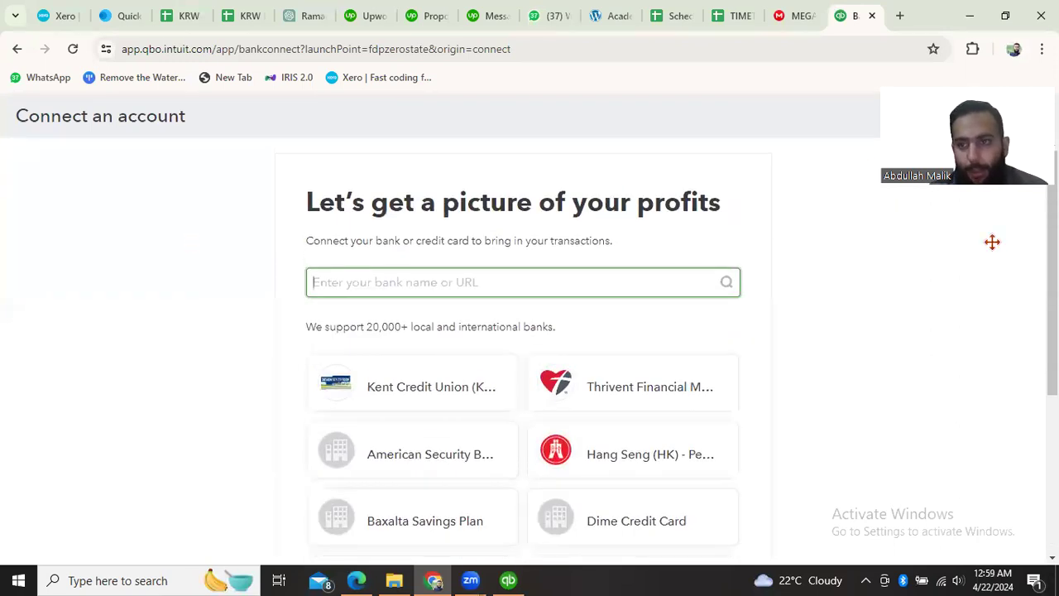
left_click(1034, 113)
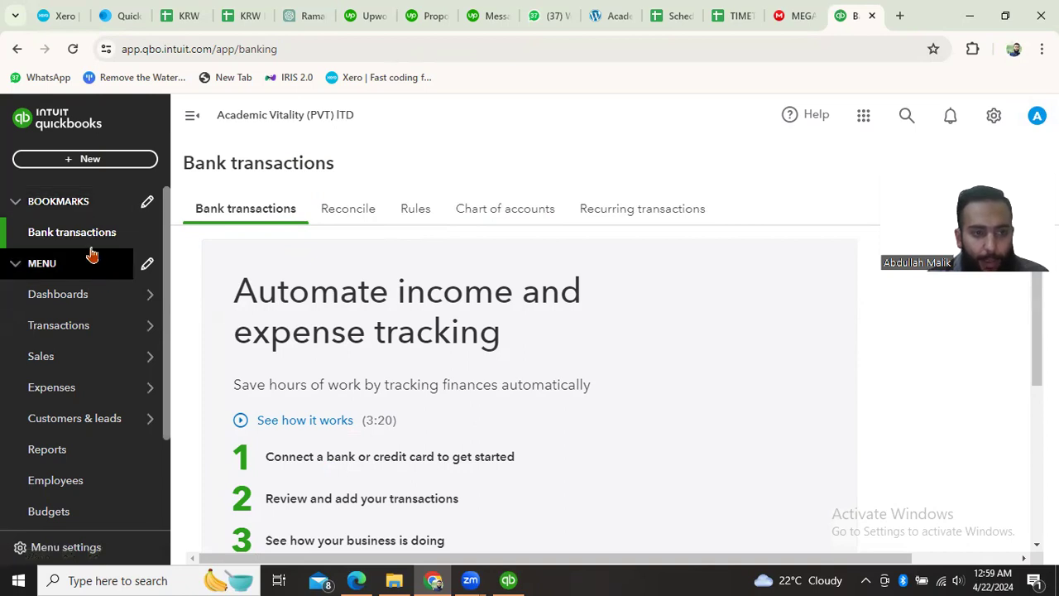
- Look over the Bank transactions page and return to the Home dashboard
mouse_move(131, 302)
scroll(497, 383, "down", 1)
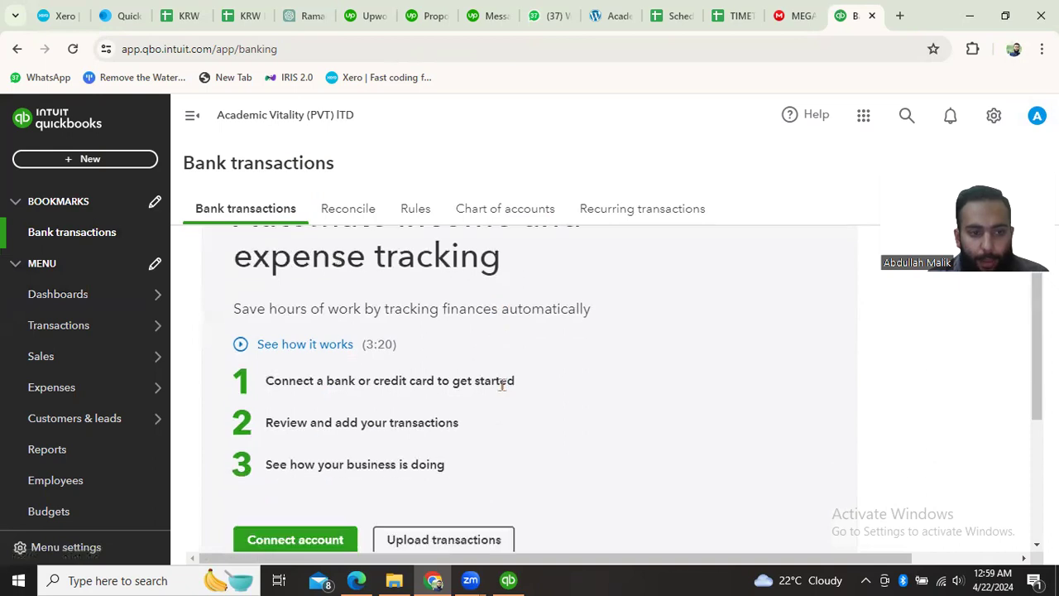
scroll(503, 392, "up", 1)
scroll(477, 369, "down", 4)
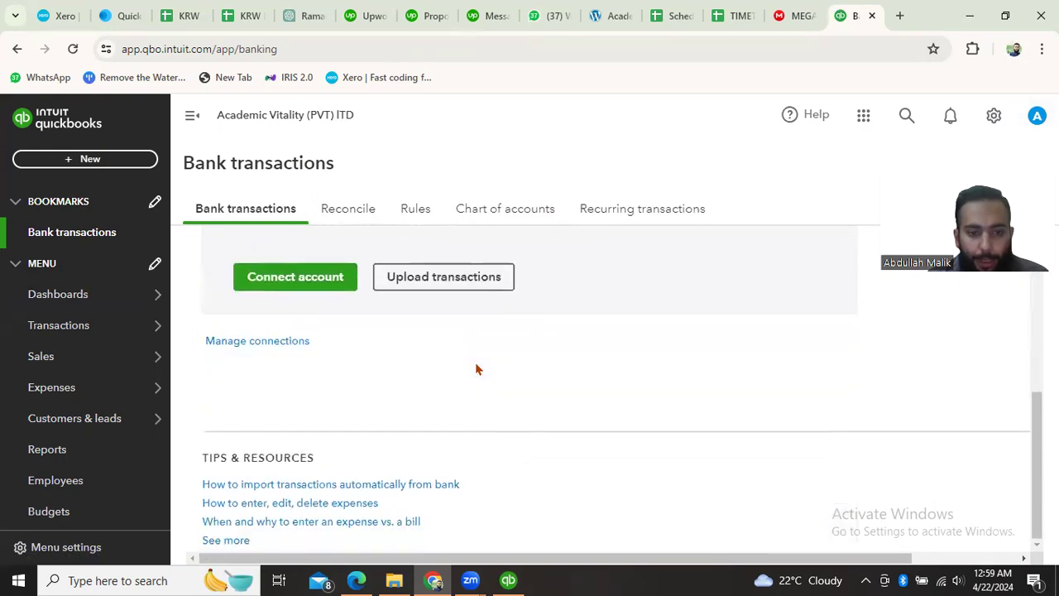
scroll(439, 388, "up", 4)
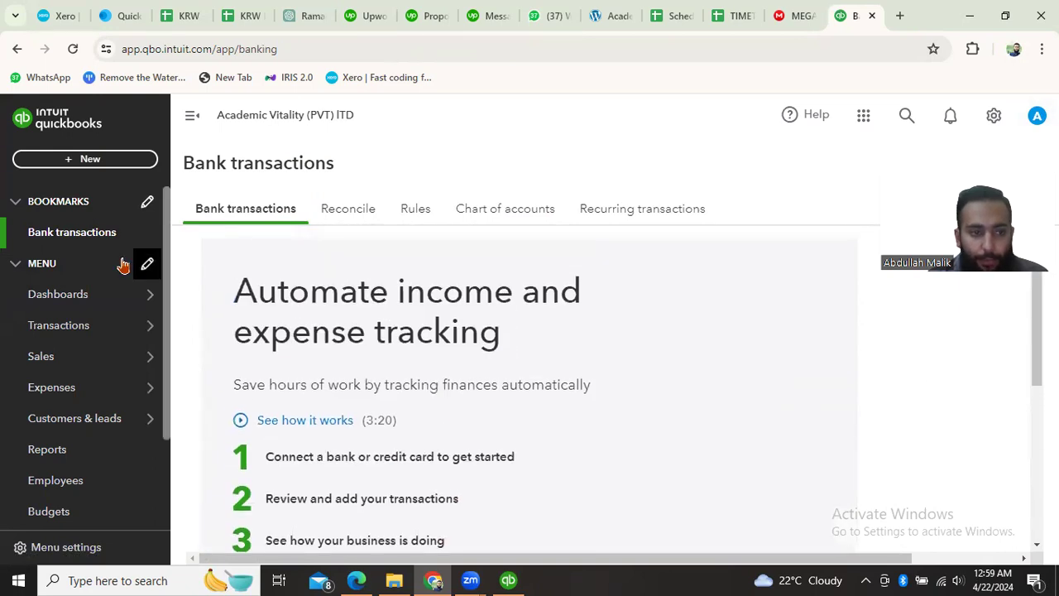
mouse_move(80, 294)
left_click(186, 294)
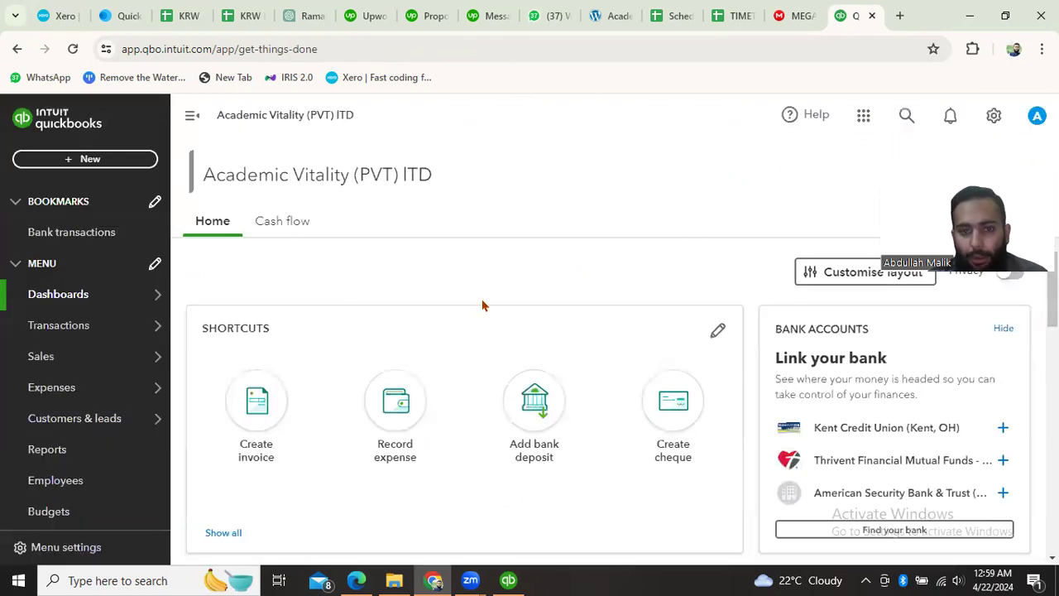
scroll(400, 329, "down", 2)
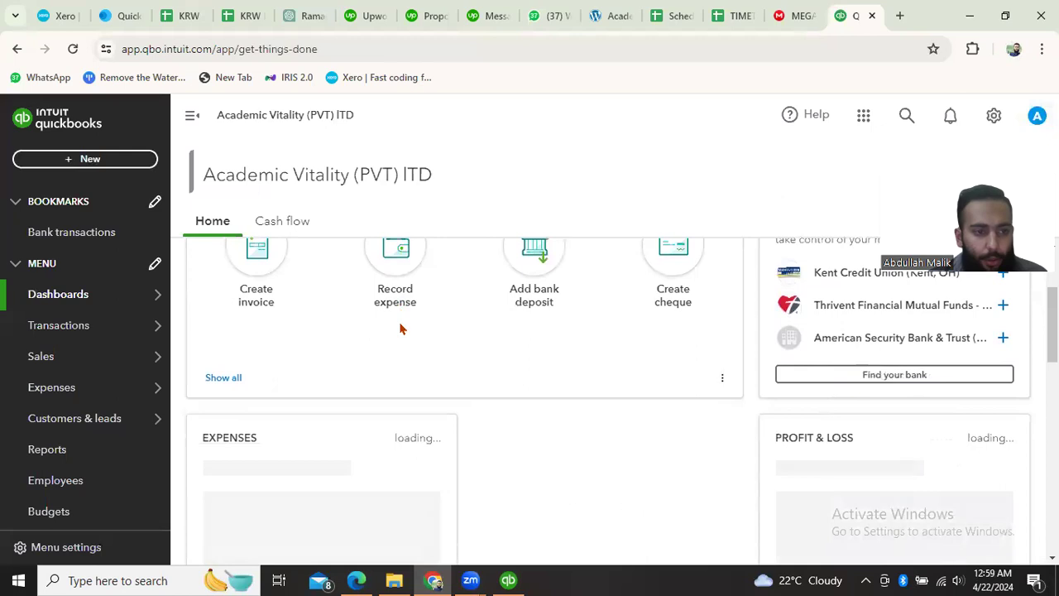
scroll(400, 330, "up", 2)
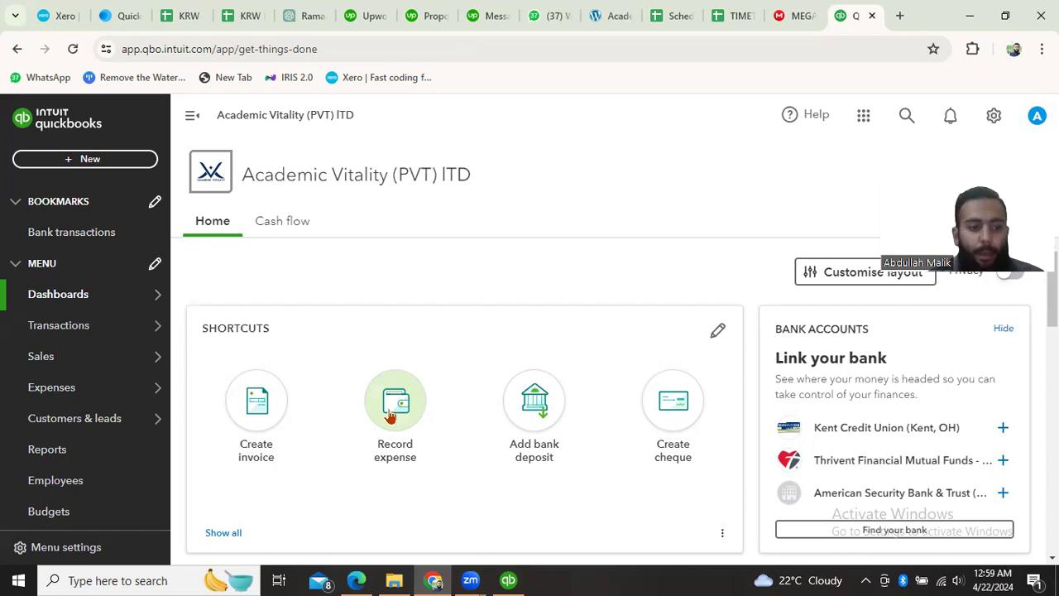
- Look through the navigation entries for Transactions, Sales, Expenses, Customers & leads, and the remaining sections down to Apps
mouse_move(24, 355)
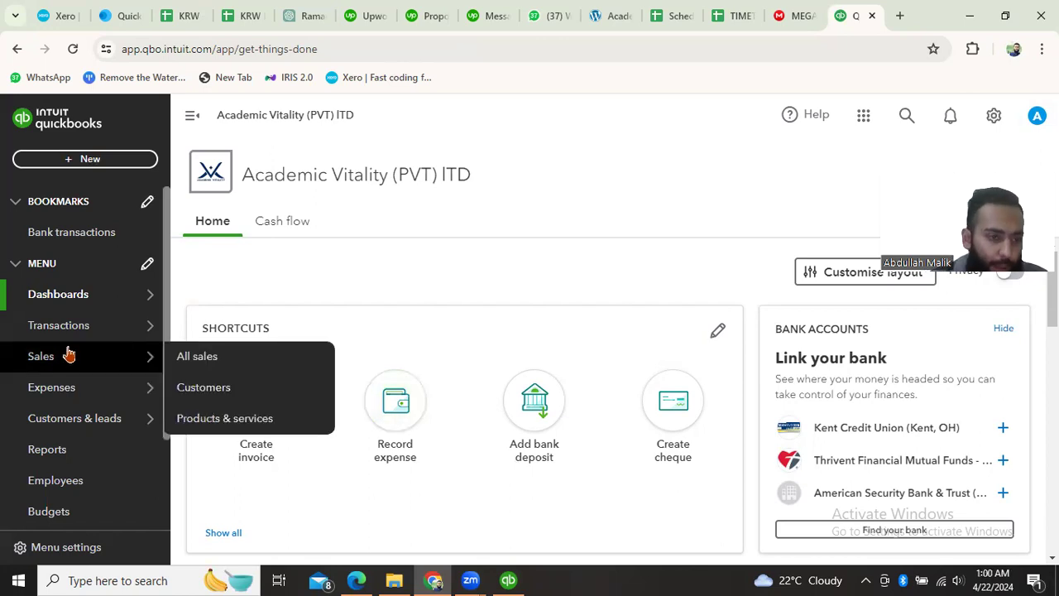
mouse_move(76, 325)
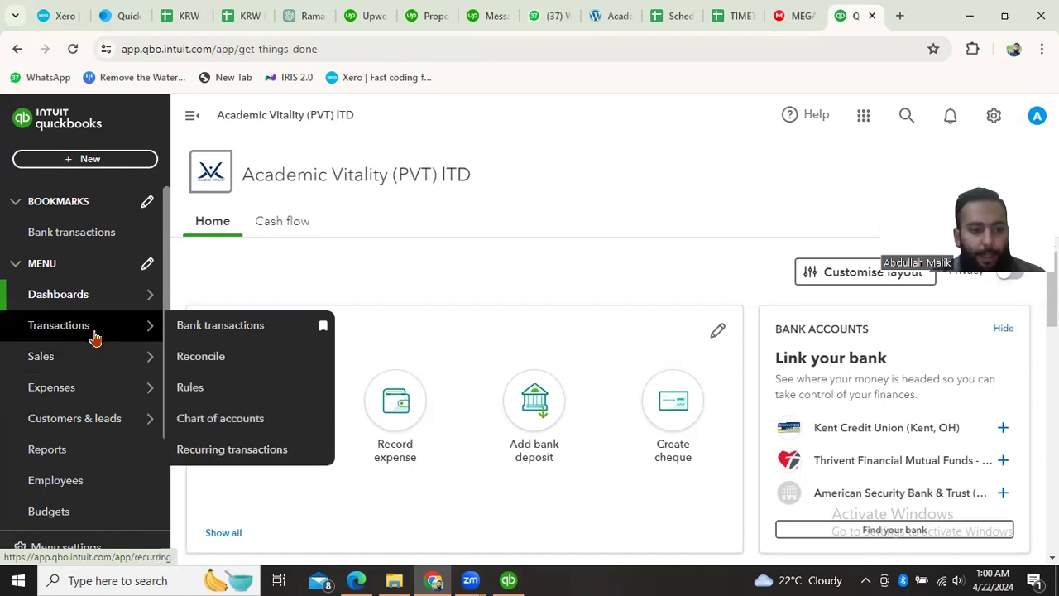
mouse_move(89, 368)
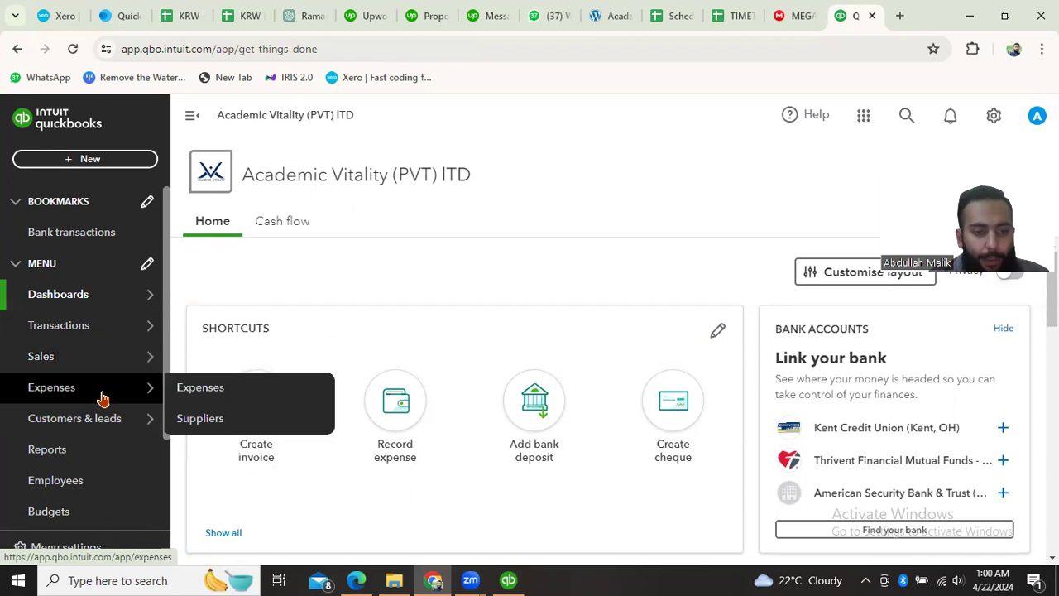
mouse_move(120, 431)
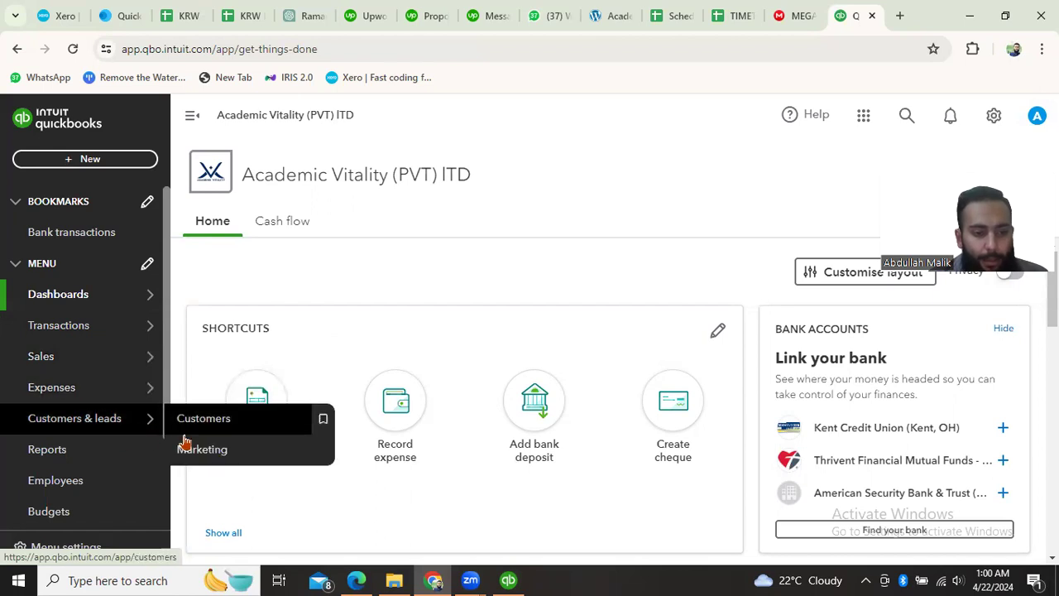
scroll(88, 487, "down", 3)
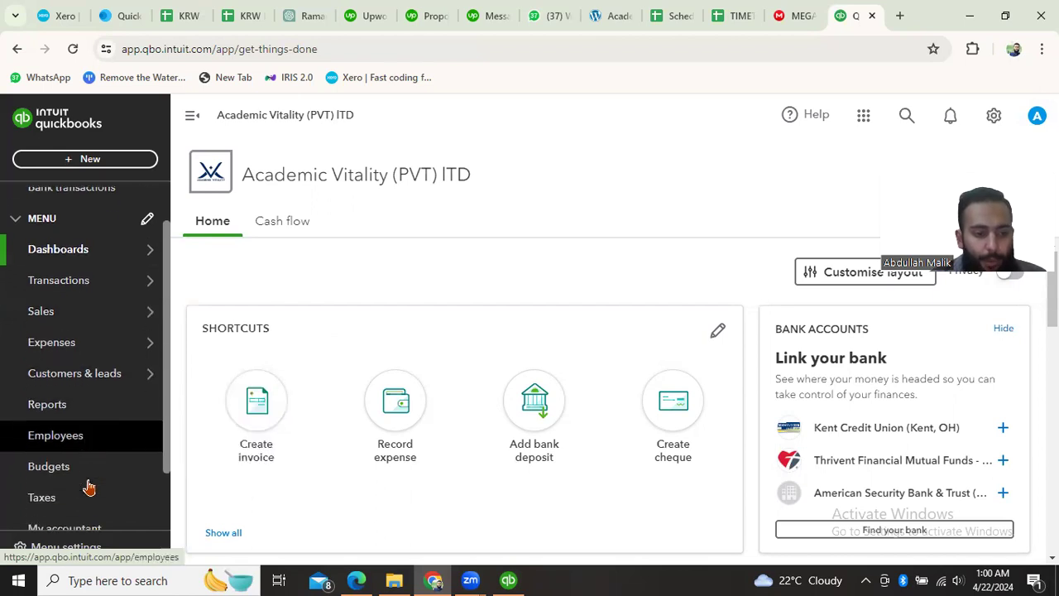
scroll(74, 479, "down", 1)
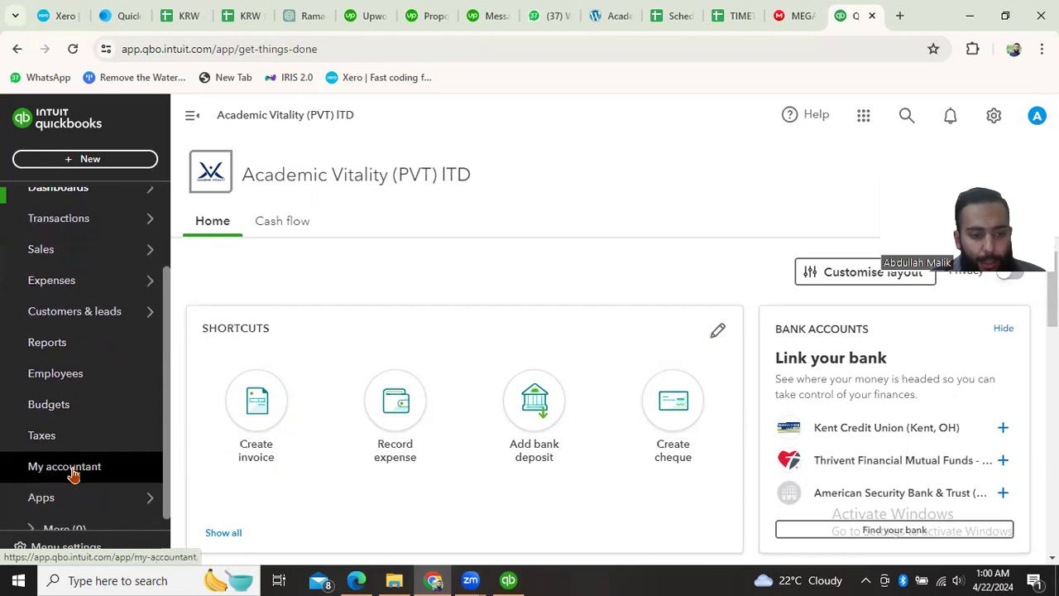
mouse_move(83, 483)
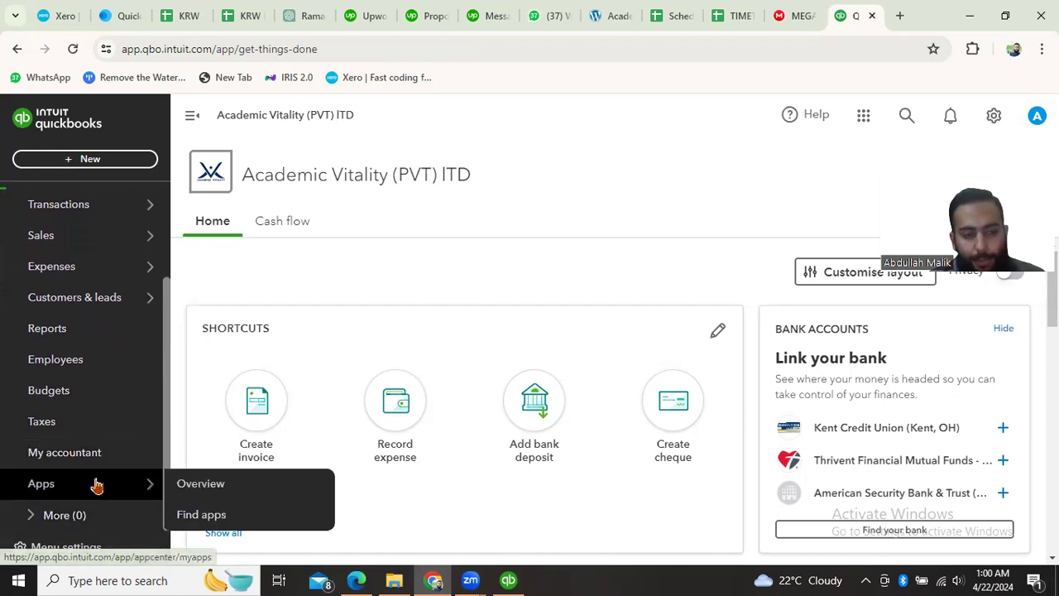
scroll(93, 483, "up", 4)
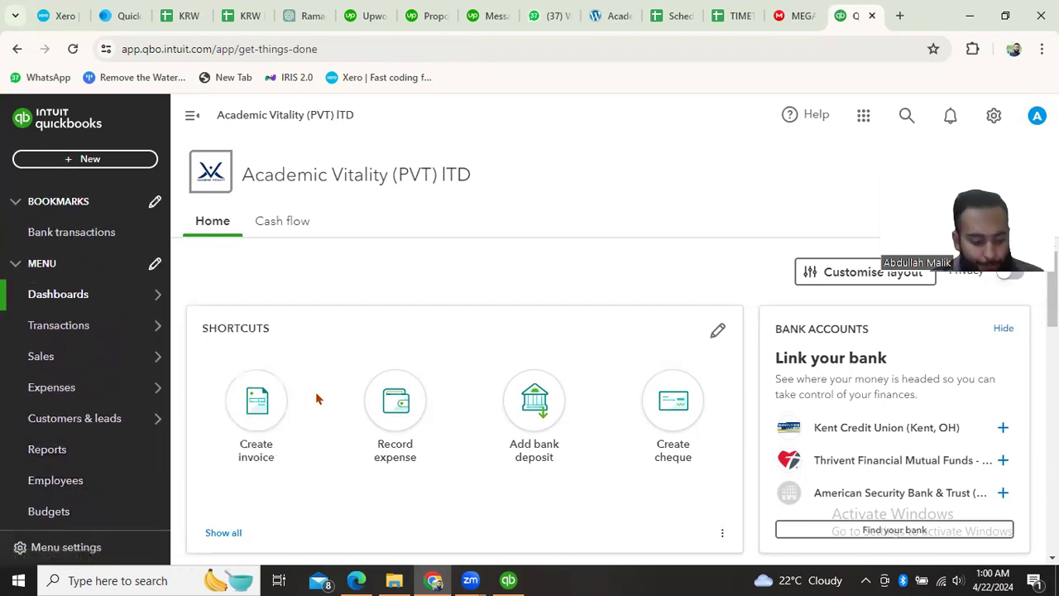